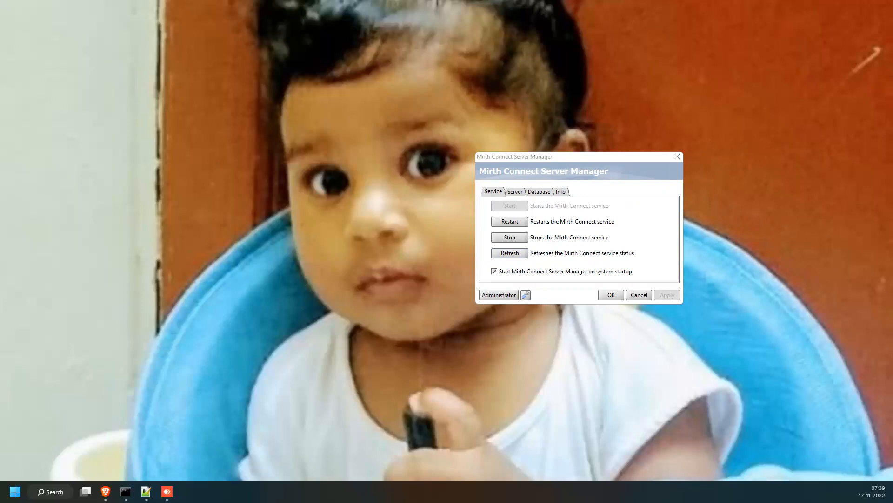
Show the Server Manager's Server settings and highlight the HTTP port value 8090.
click(514, 192)
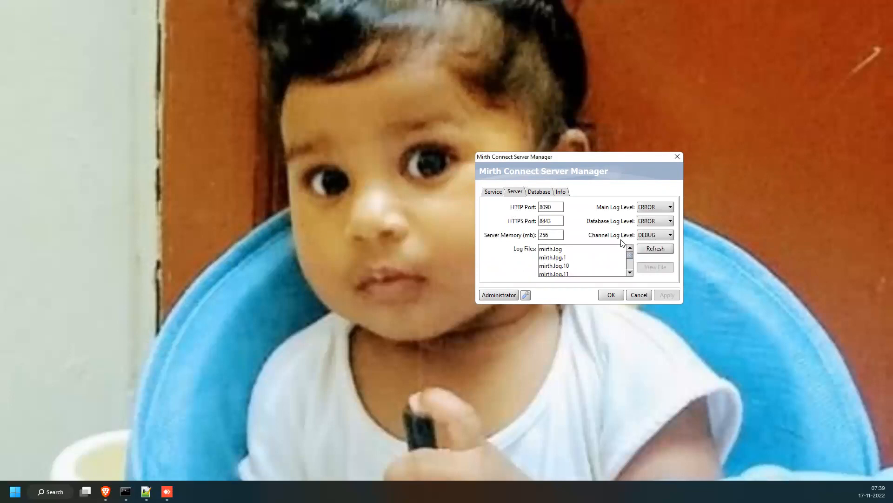
drag(560, 207, 538, 222)
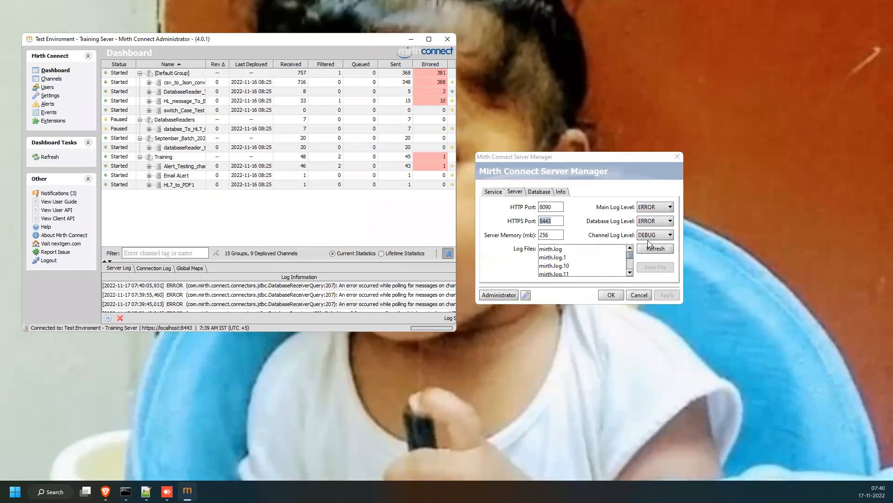
Open mirth.log in Notepad++, scroll through its DatabaseReceiver polling errors, then minimize it.
double_click(551, 250)
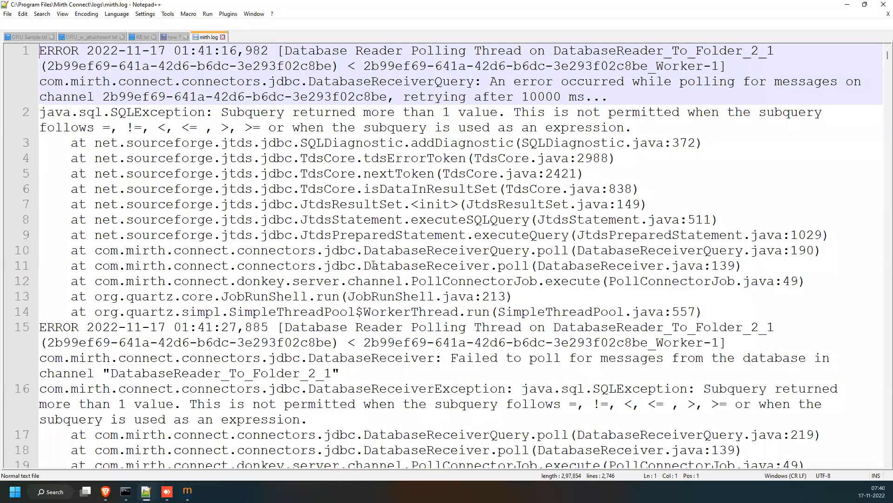
scroll(374, 266, down, 6)
scroll(778, 86, down, 20)
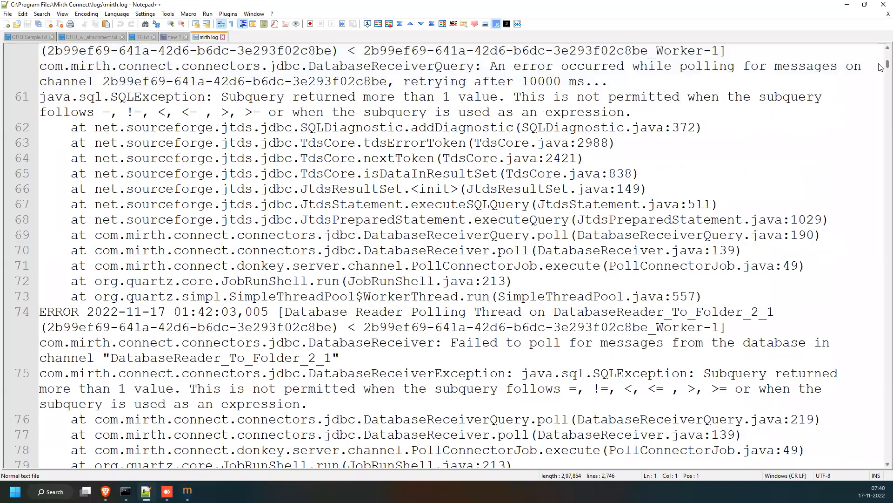
scroll(881, 243, down, 12)
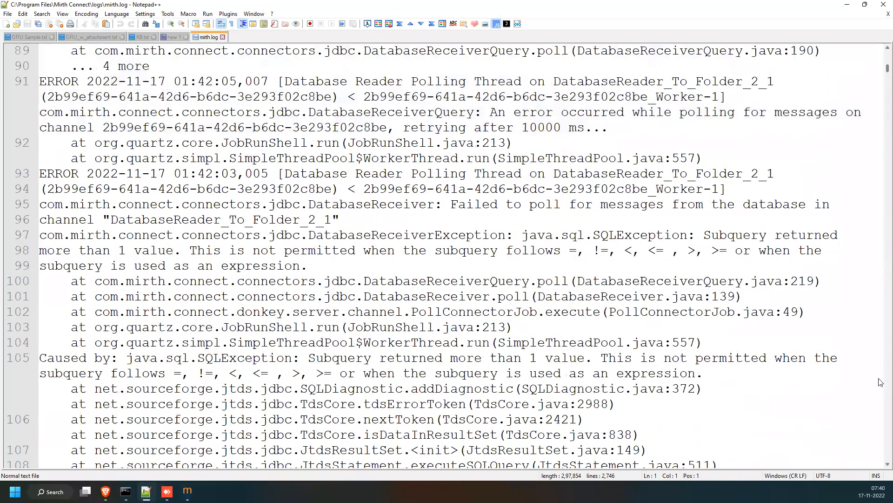
scroll(881, 458, down, 20)
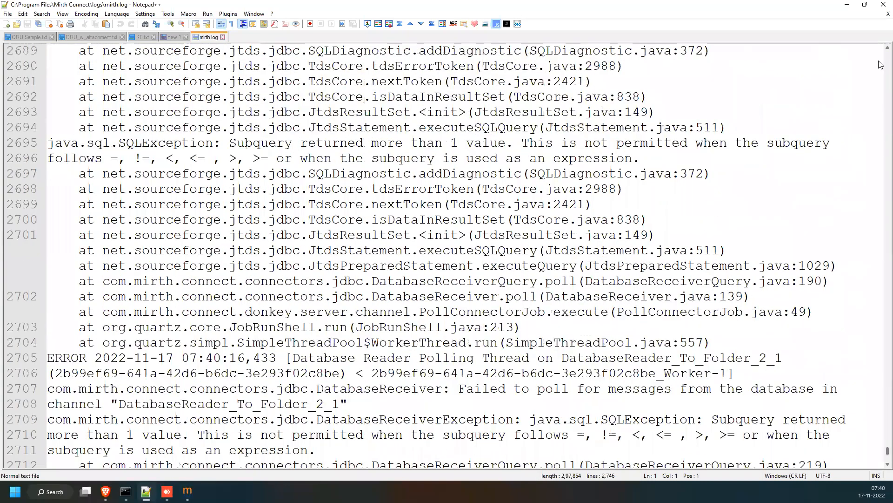
scroll(847, 6, up, 20)
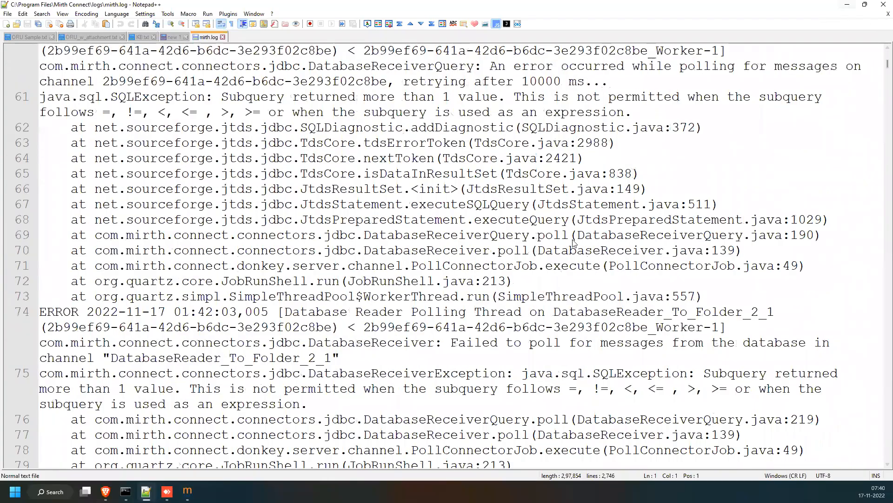
click(847, 6)
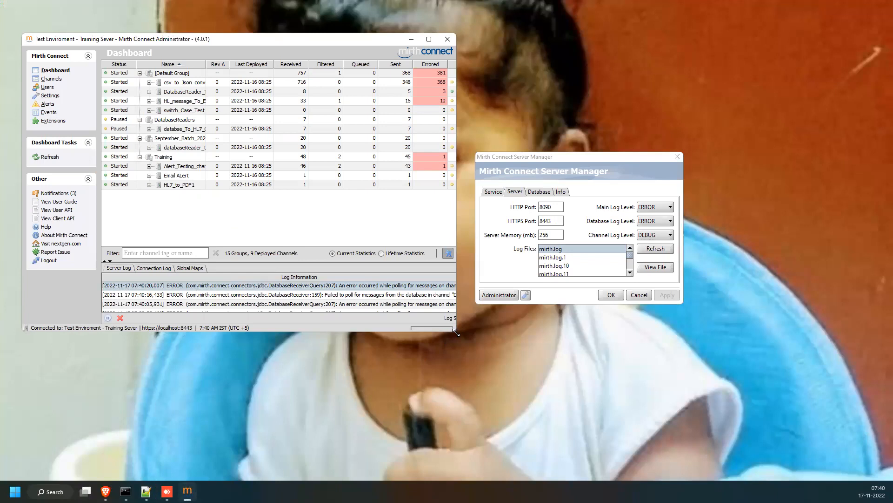
Enlarge the Administrator dashboard to reveal the Connection column, then bring mirth.log back up.
drag(456, 331, 607, 432)
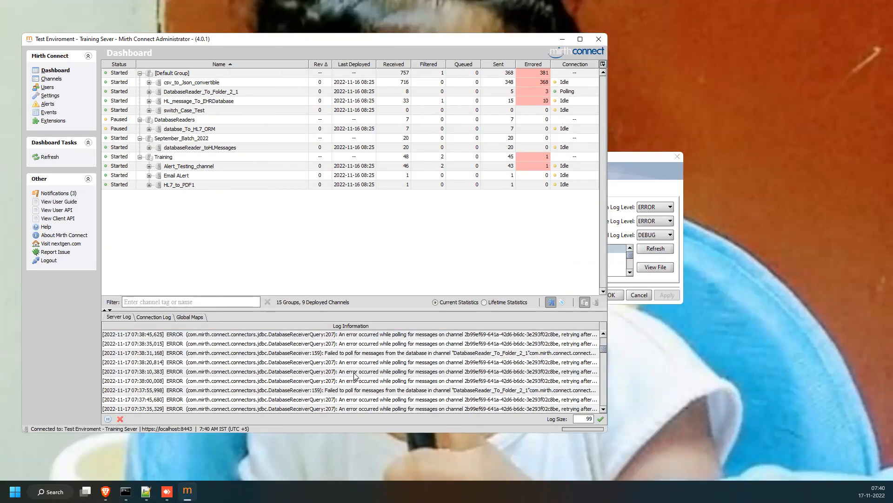
click(146, 491)
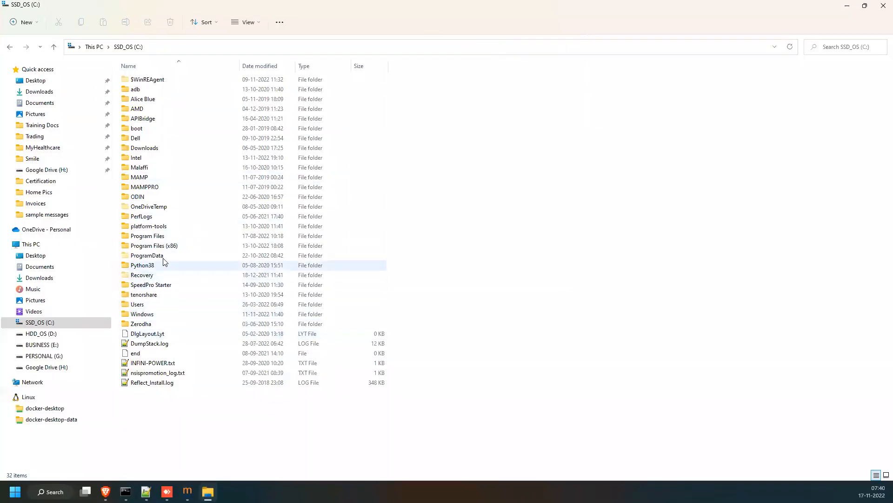
Browse File Explorer to Program Files > Mirth Connect > logs to see mirth.log files.
double_click(142, 235)
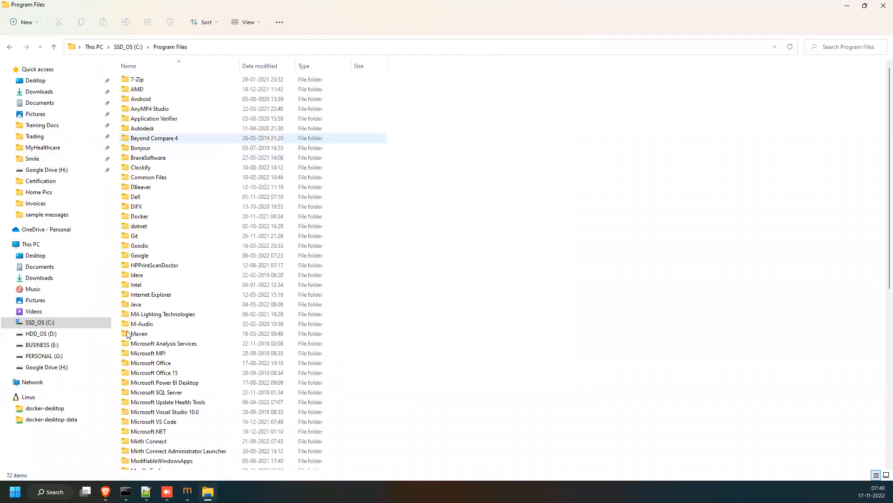
double_click(150, 443)
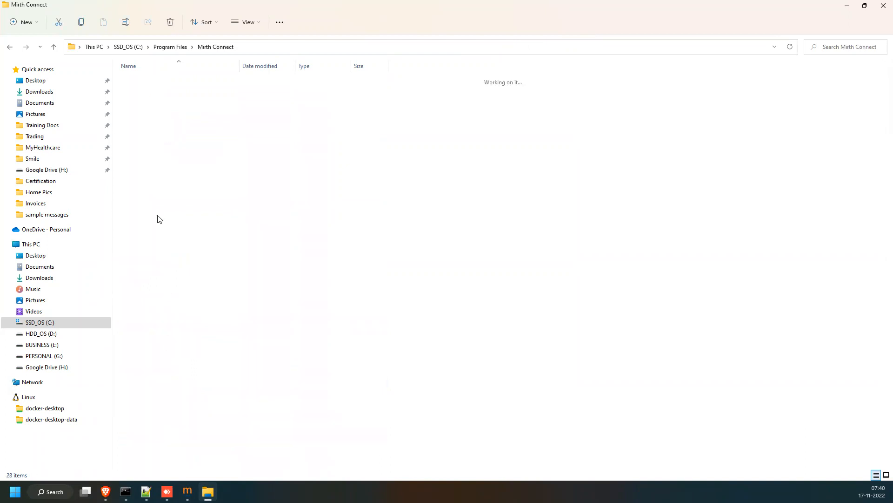
double_click(136, 168)
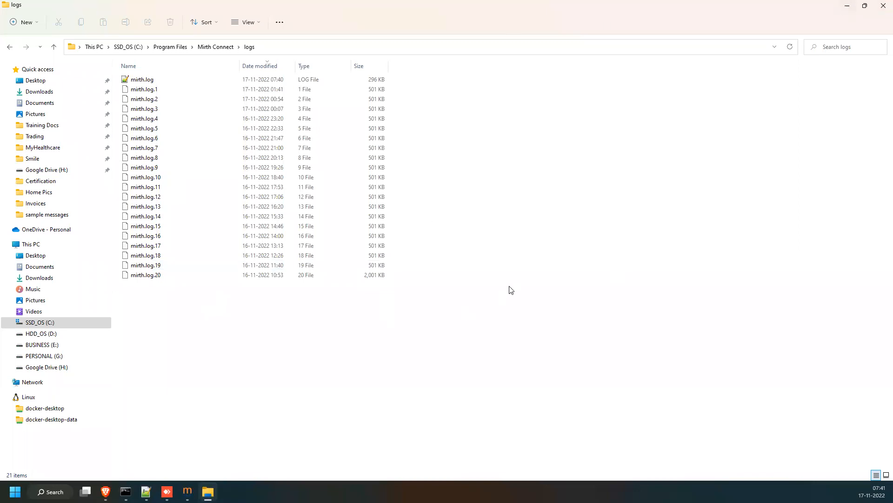
Reload the updated mirth.log in Notepad++, then return to the Mirth dashboard and Server Manager.
key(alt+Tab)
click(491, 278)
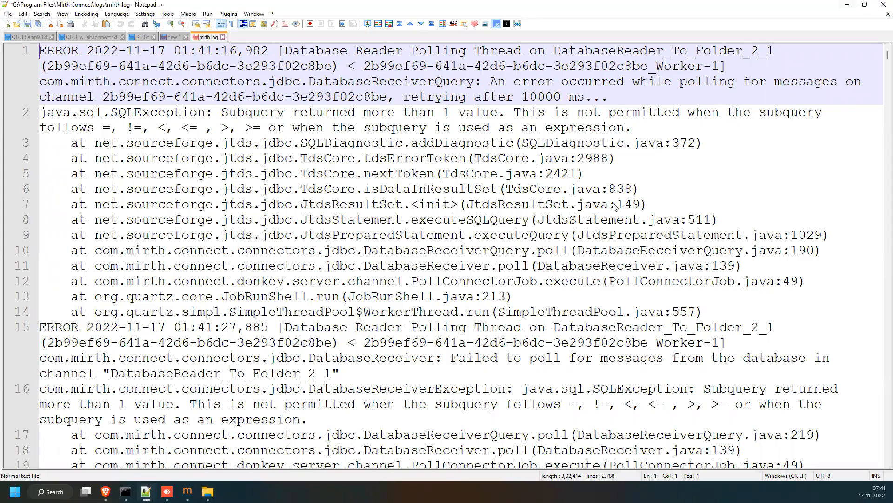
key(alt+Tab)
click(636, 167)
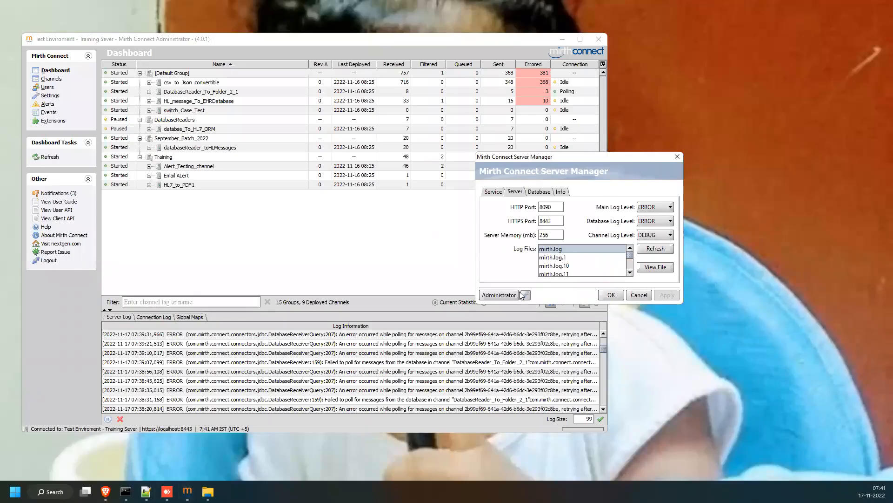
Show the Database settings (sqlserver, localhost:1433/mirthdb) and list the available database types.
scroll(578, 251, down, 5)
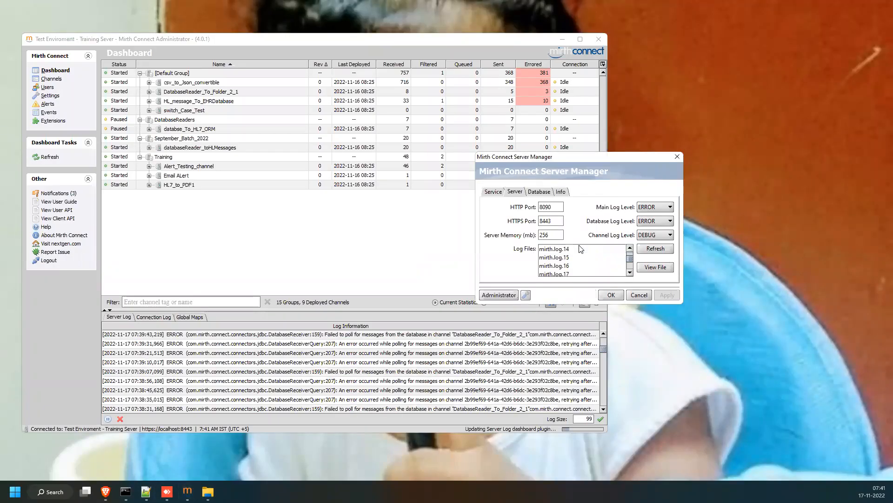
click(541, 194)
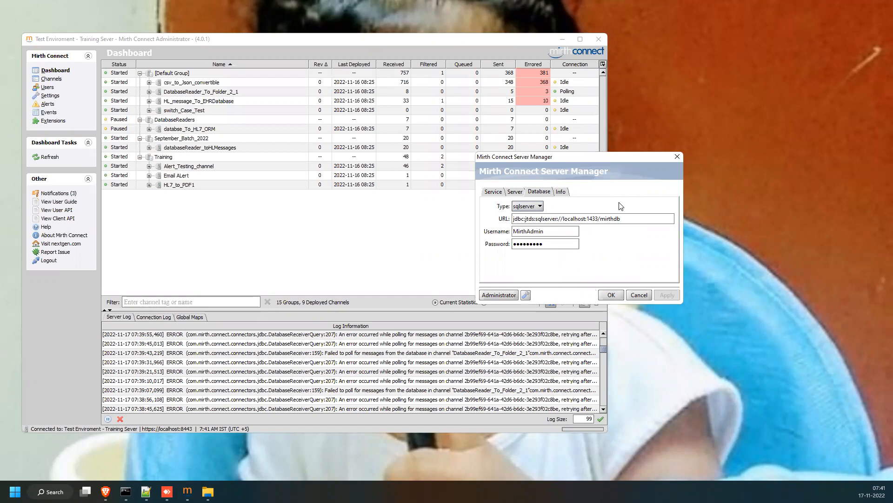
click(530, 206)
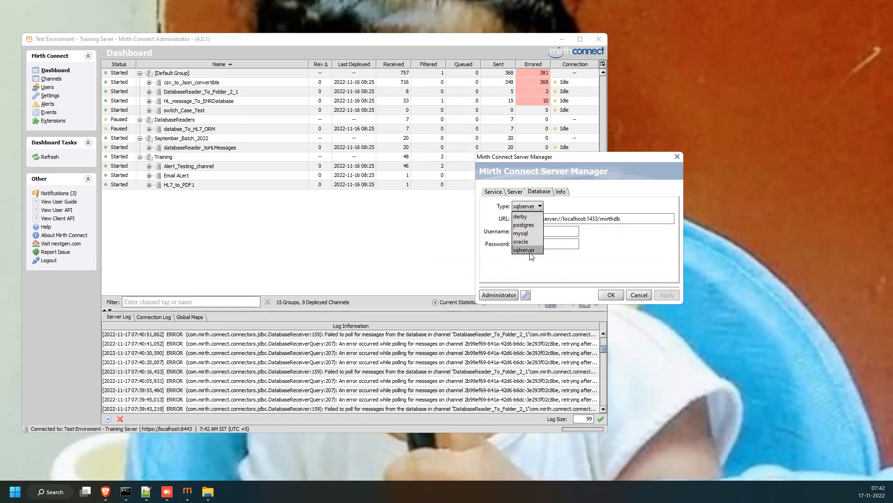
click(609, 244)
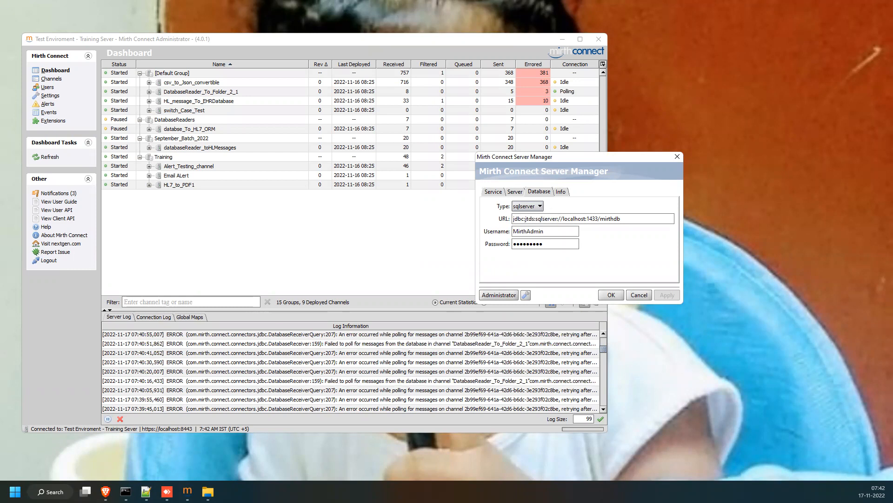
key(super)
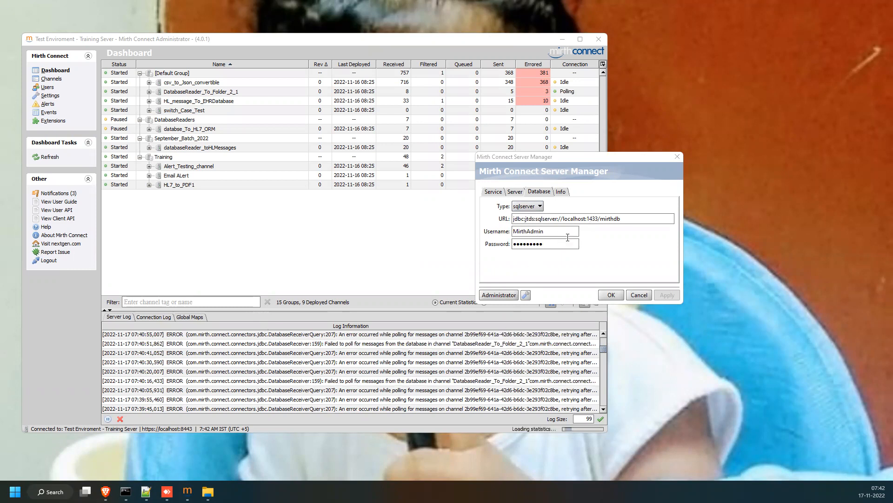
drag(619, 218, 506, 219)
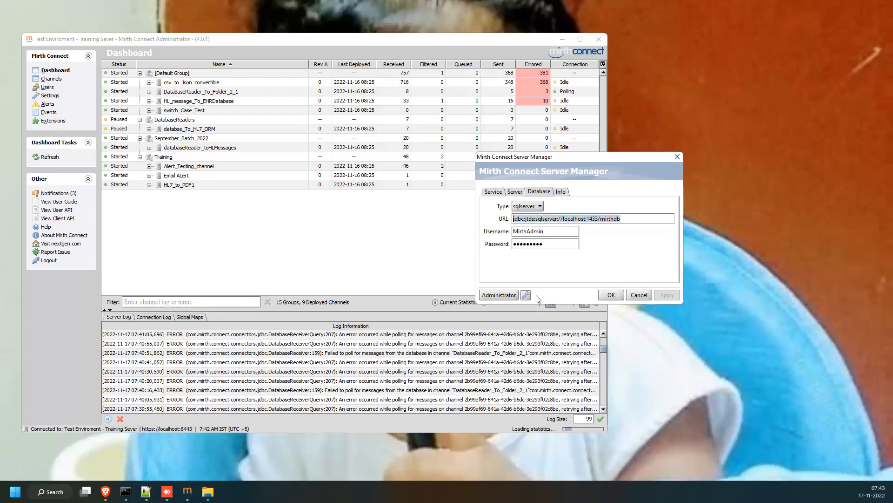
key(super)
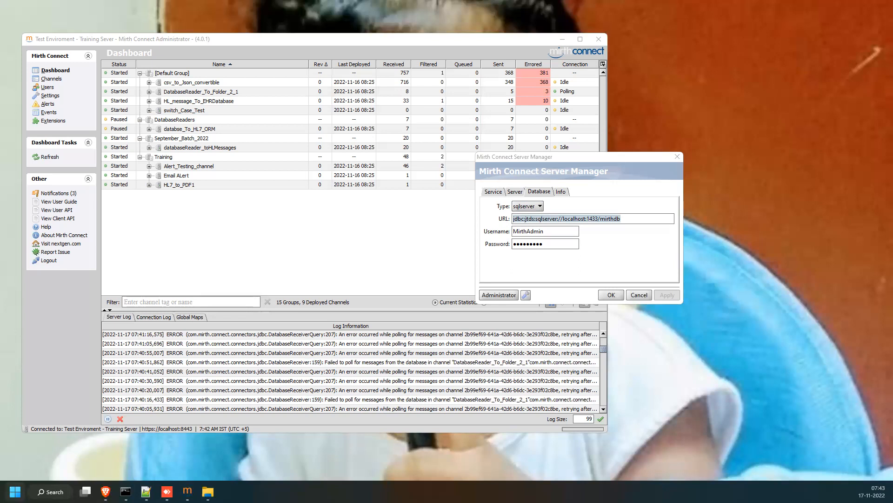
key(super)
key(super)
text(ms)
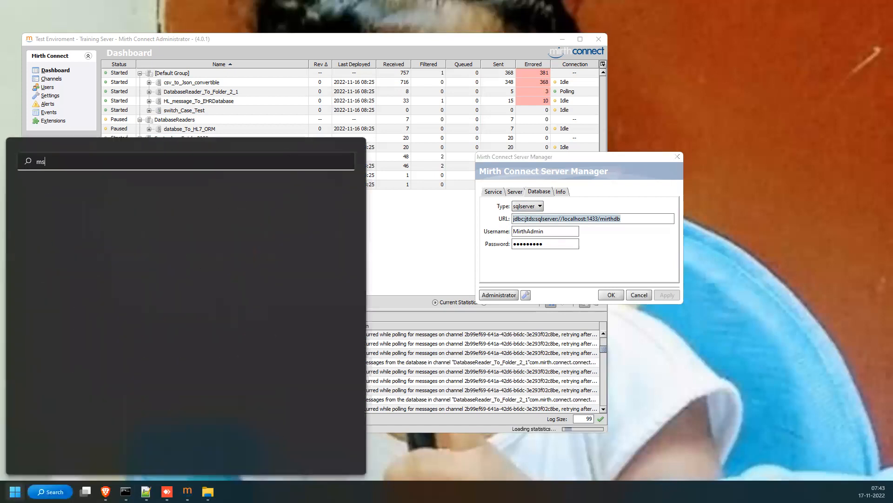
text(sql)
Dismiss the 'mssql' Start search without launching anything.
key(Return)
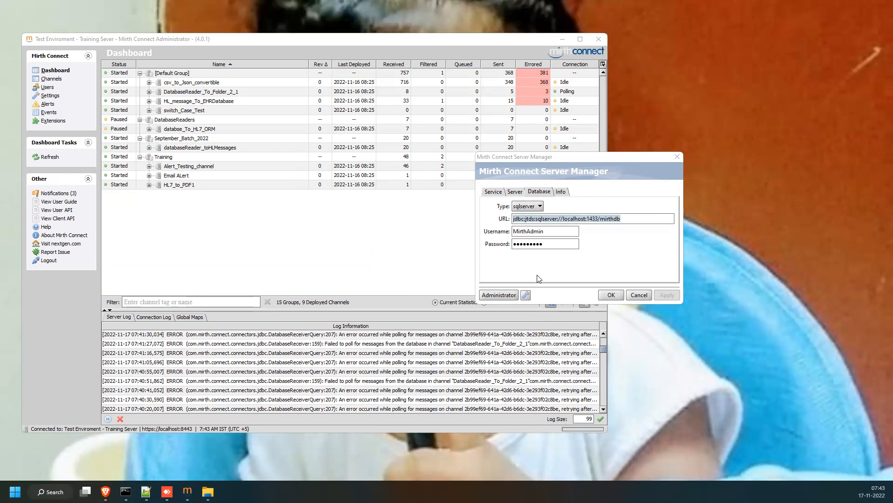
Show the Info page listing Server Version 4.0.1 and Java Version 1.8.0_333.
click(565, 193)
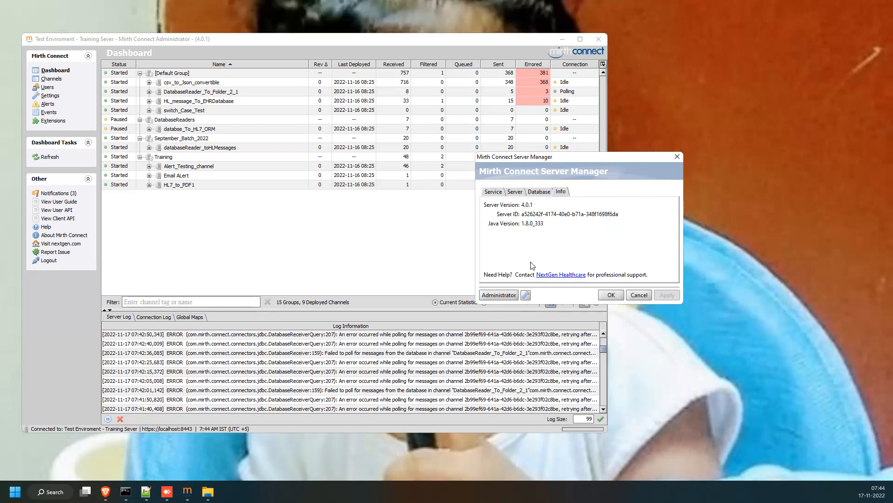
Save the Administrator launcher webstart.jnlp to Downloads, replacing the existing copy.
click(494, 296)
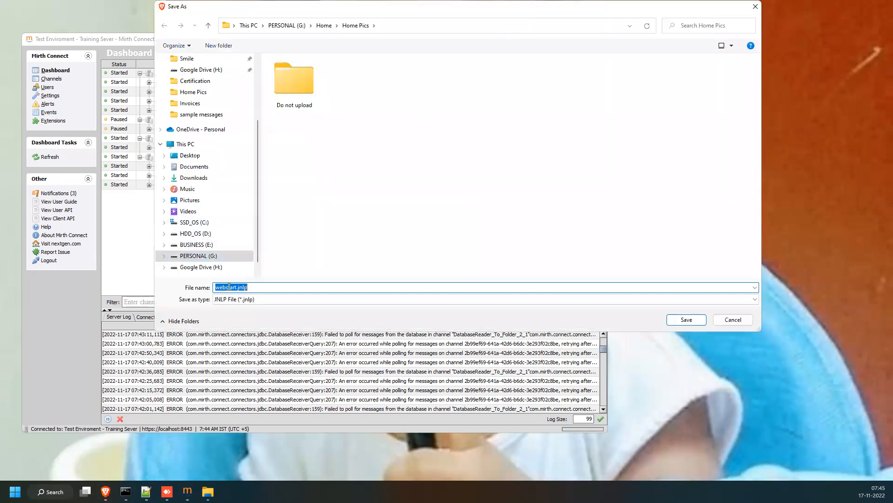
click(223, 288)
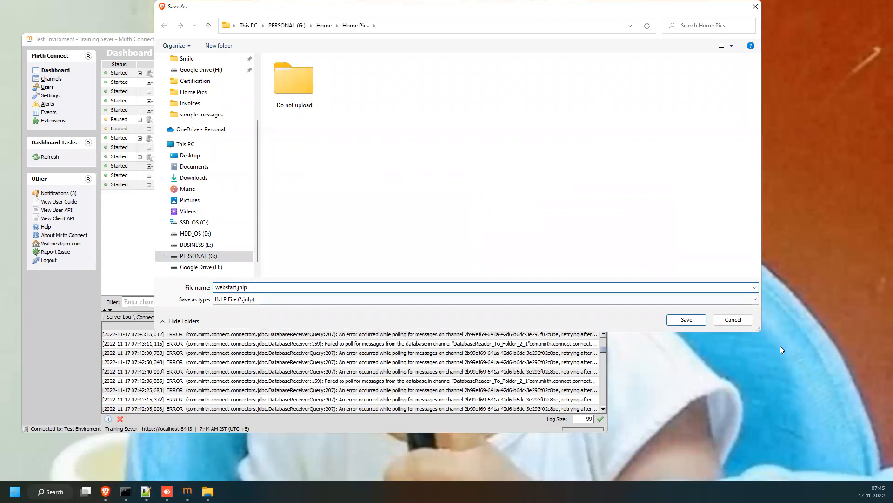
scroll(212, 152, up, 3)
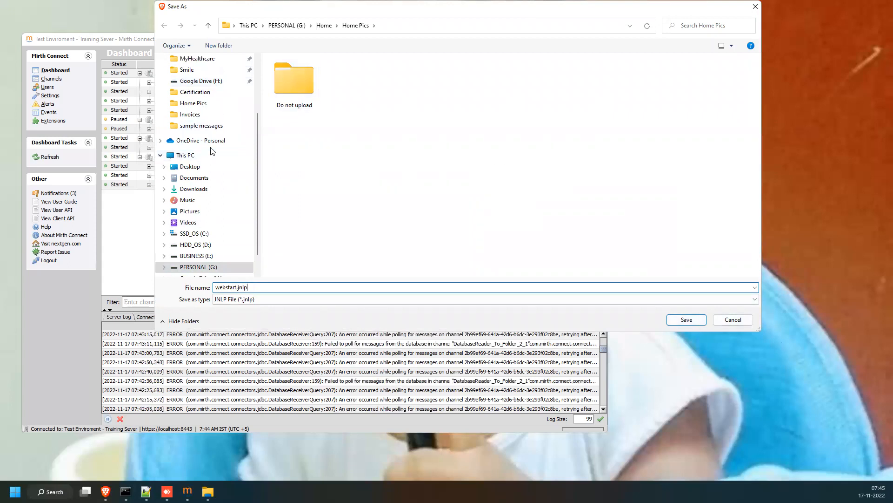
click(194, 85)
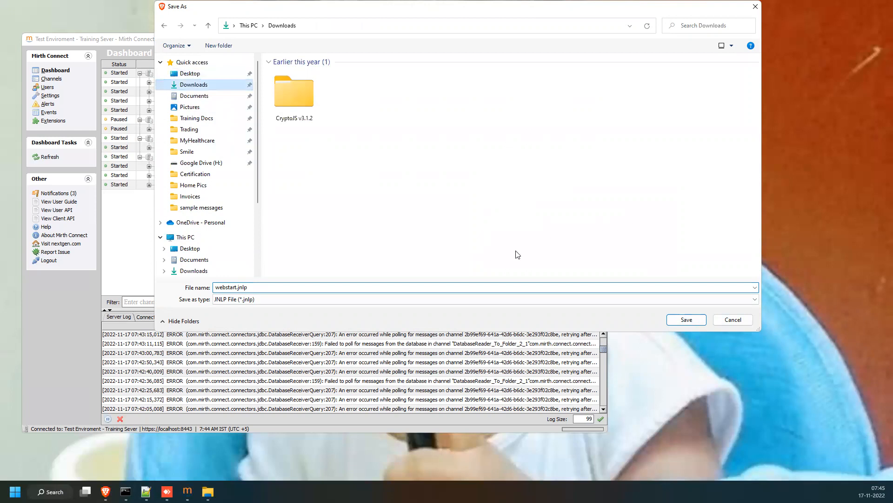
click(687, 320)
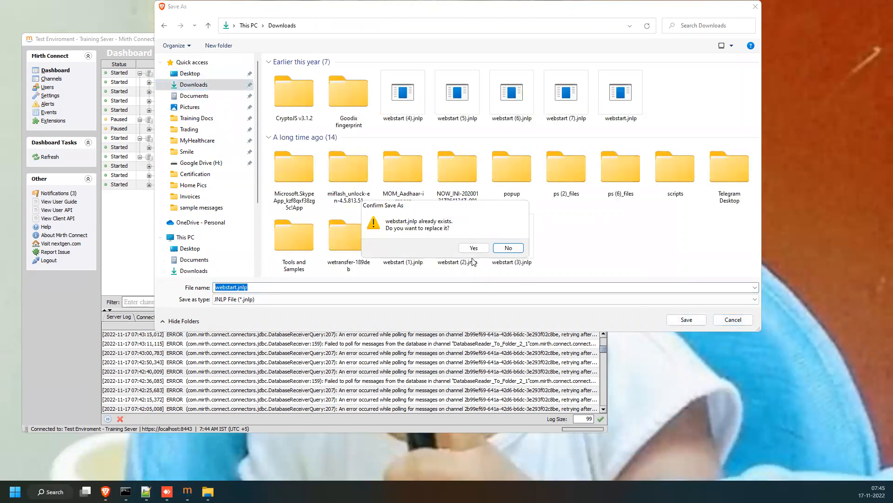
click(476, 249)
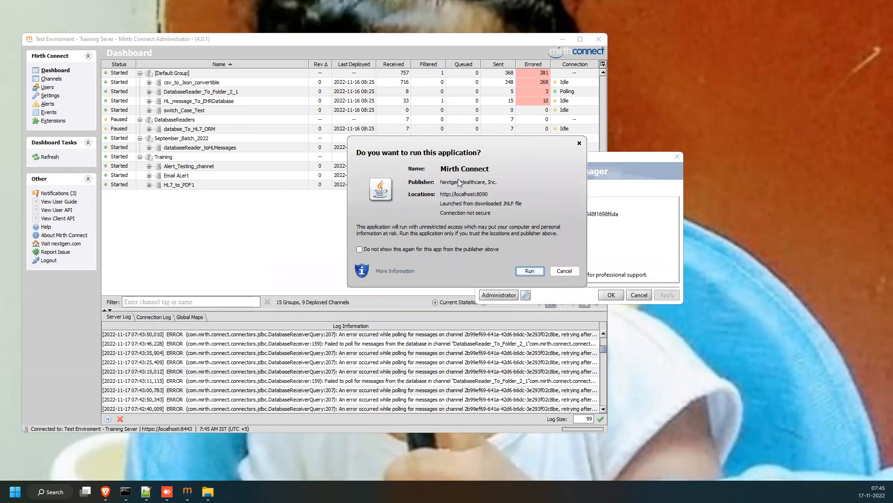
Allow both Java prompts to run Mirth Connect and log in with the username and password.
click(530, 270)
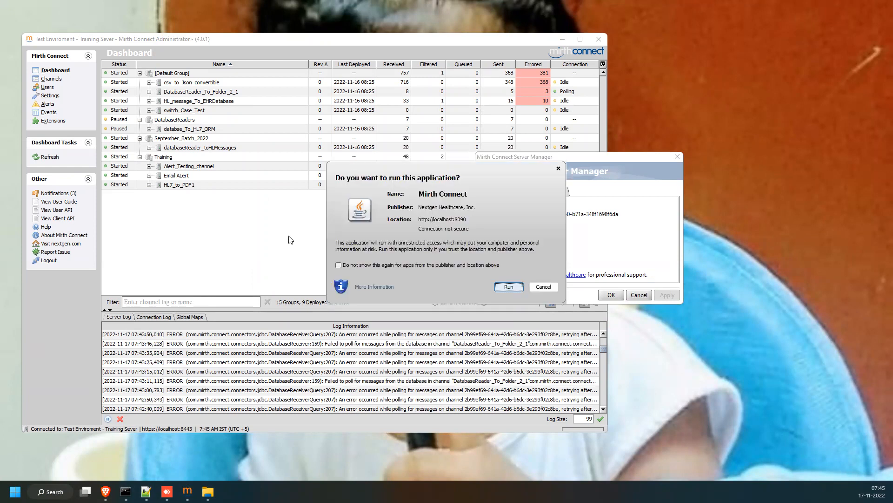
click(512, 286)
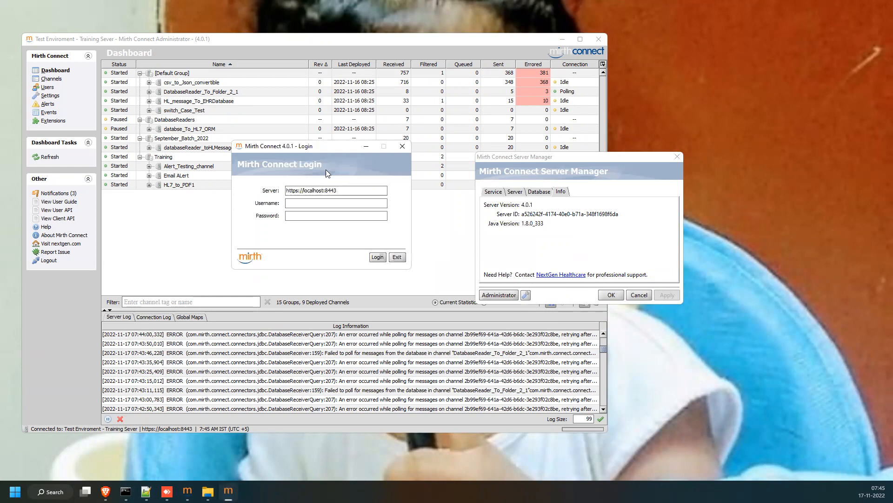
click(298, 204)
text(admin)
key(Tab)
text(admin)
key(Return)
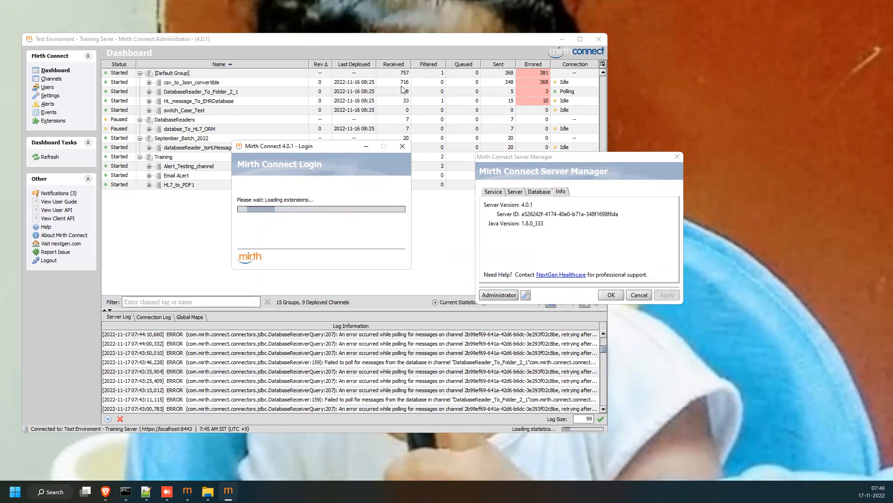
Close the old Administrator window and reposition the login and Server Manager windows.
click(597, 38)
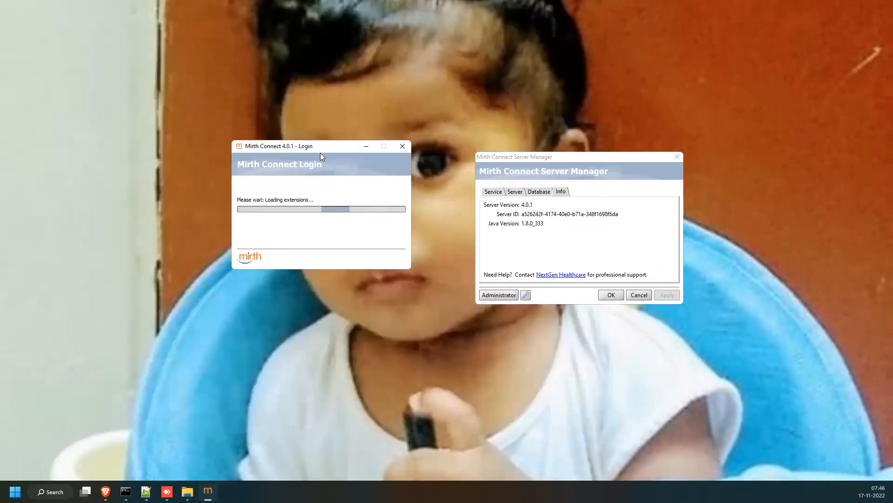
drag(333, 145, 370, 154)
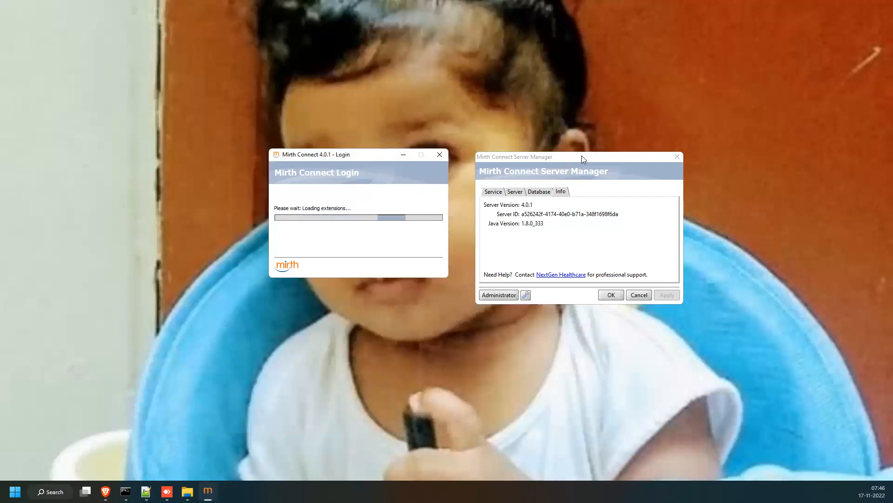
drag(586, 155, 636, 132)
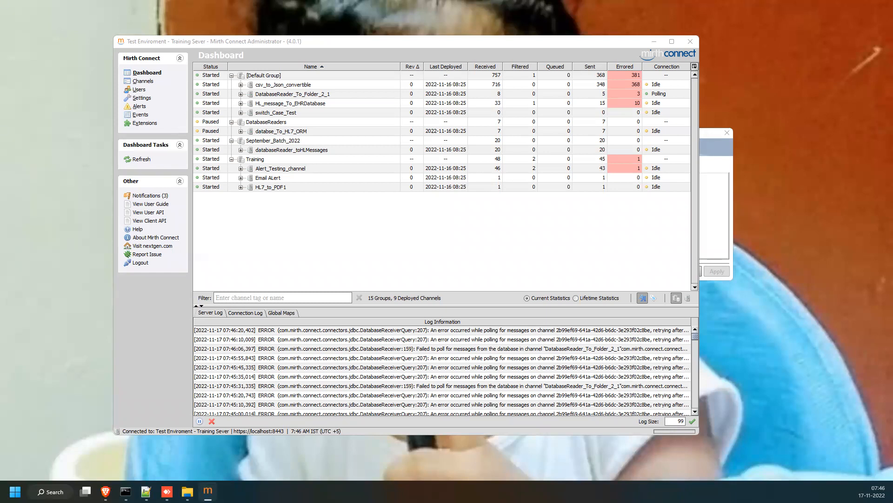
Bring the Server Manager window with version 4.0.1 in front of the channel dashboard.
click(711, 213)
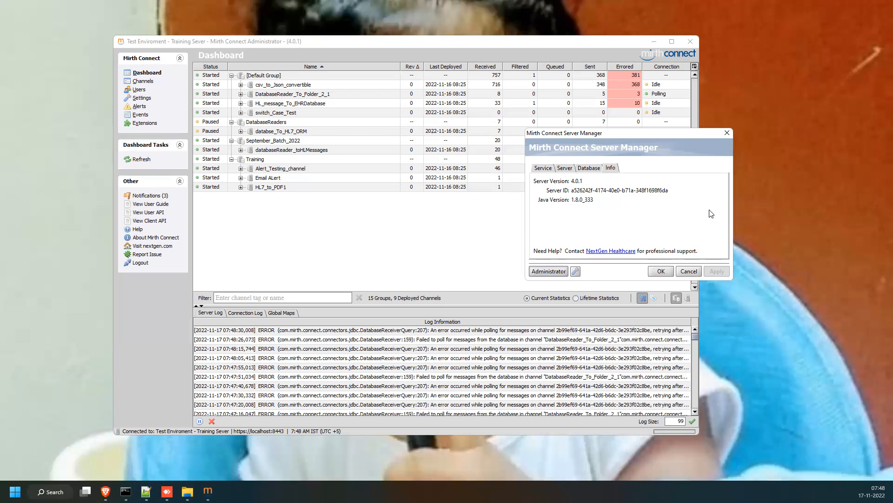
Close the Server Manager dialog, resize the Administrator window, and move Server Manager off the dashboard.
click(693, 271)
click(672, 41)
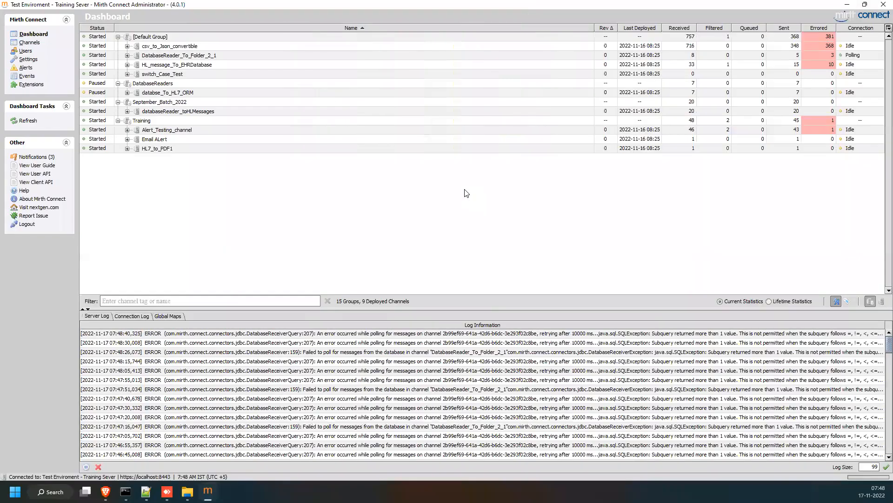
key(super+Down)
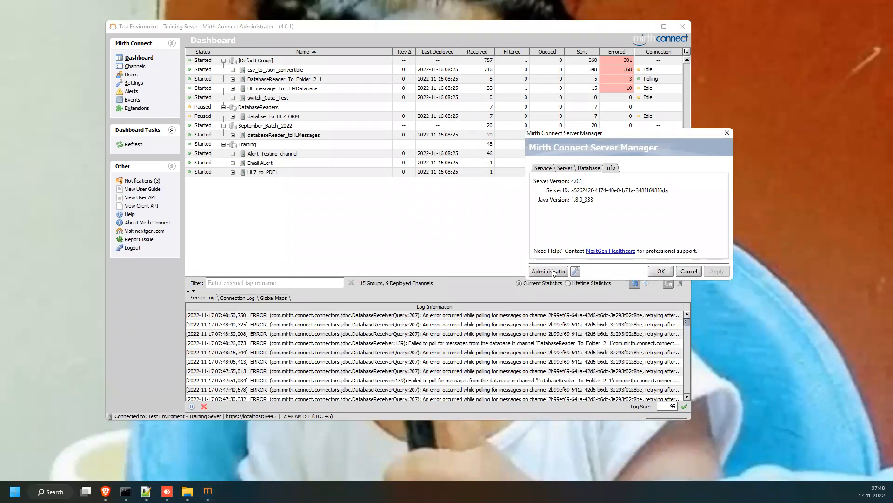
drag(636, 135, 709, 150)
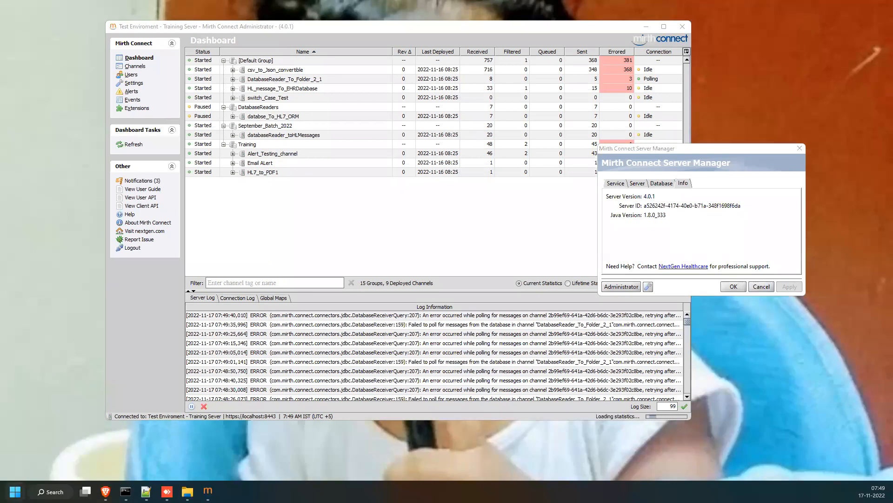
Search 'mirth' from the Start menu and start the Mirth Connect Administrator Launcher.
key(super)
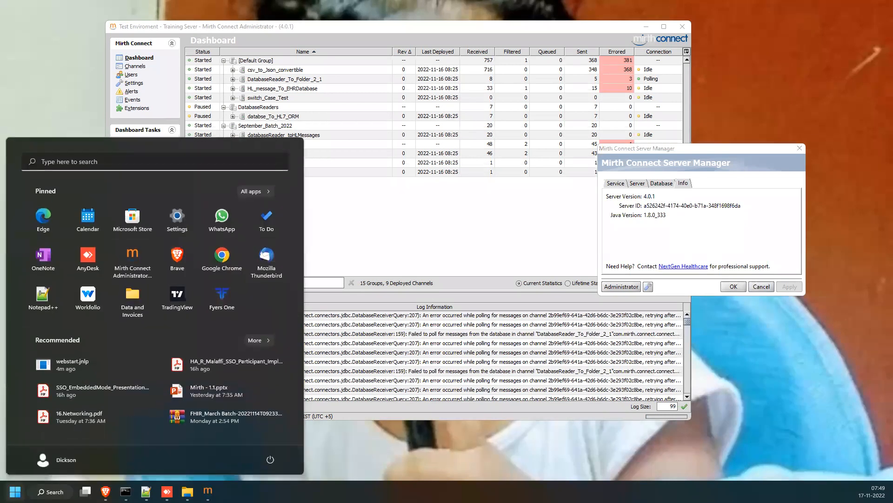
text(mirth)
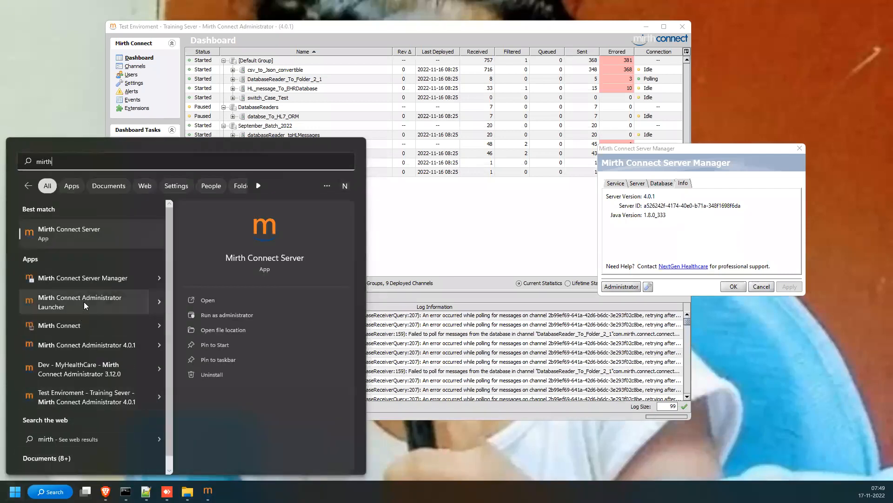
click(87, 303)
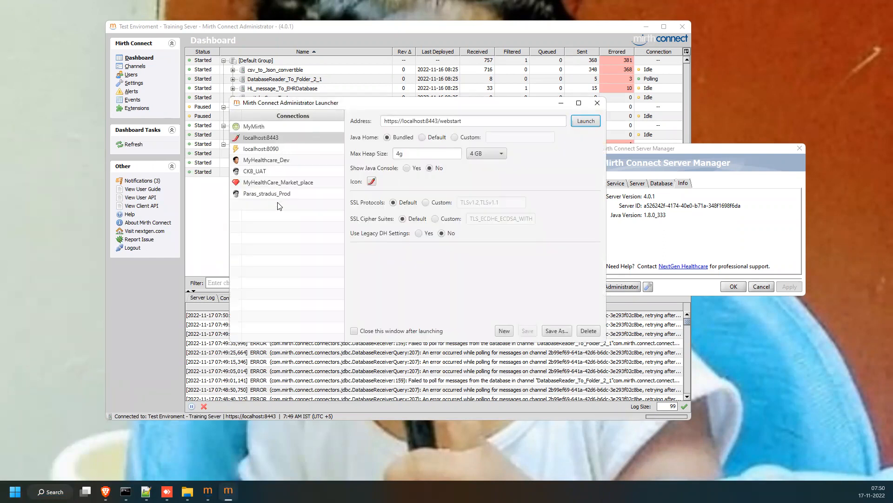
Review the saved MyMirth and localhost:8443 connection settings in the launcher.
click(270, 127)
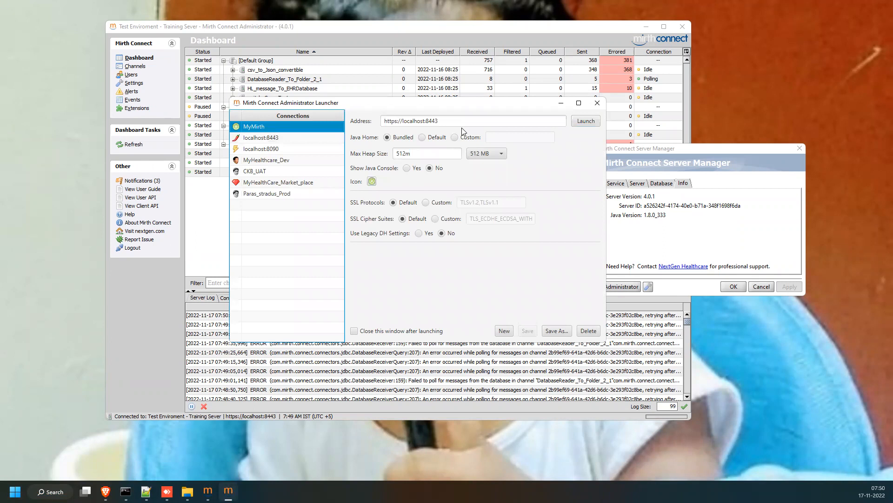
click(396, 120)
drag(382, 121, 438, 121)
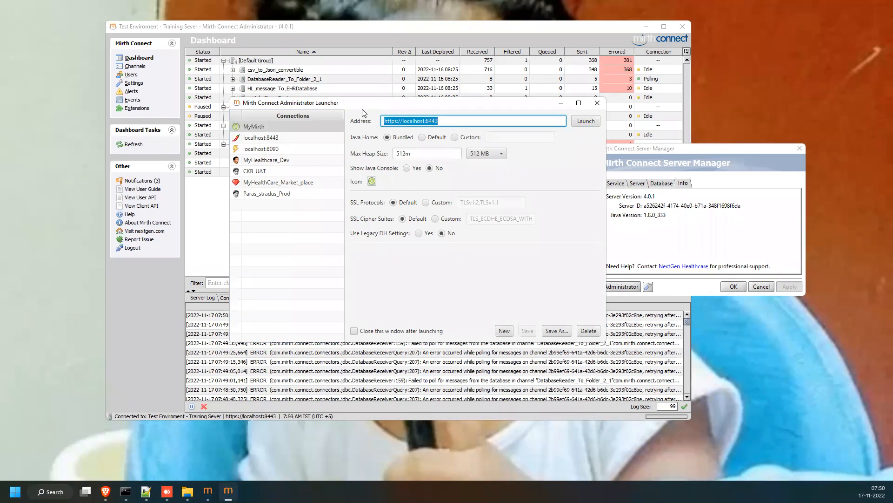
click(443, 122)
click(280, 139)
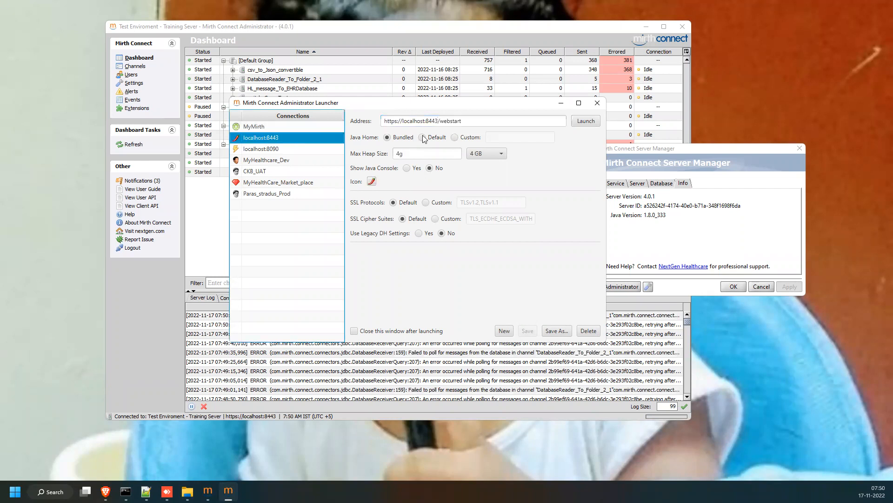
click(279, 149)
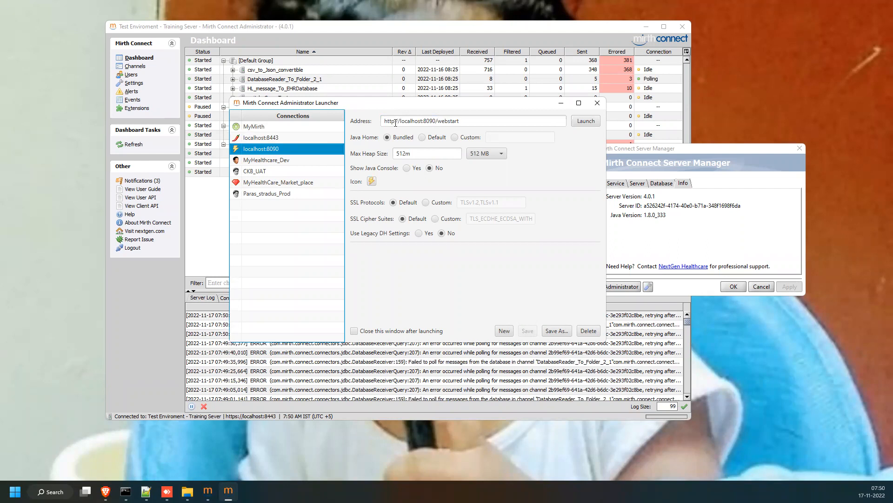
drag(424, 122, 435, 124)
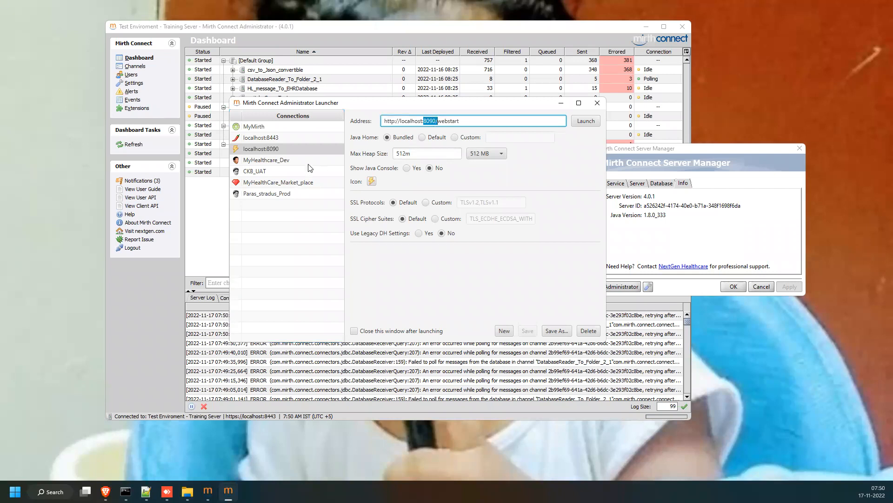
click(271, 162)
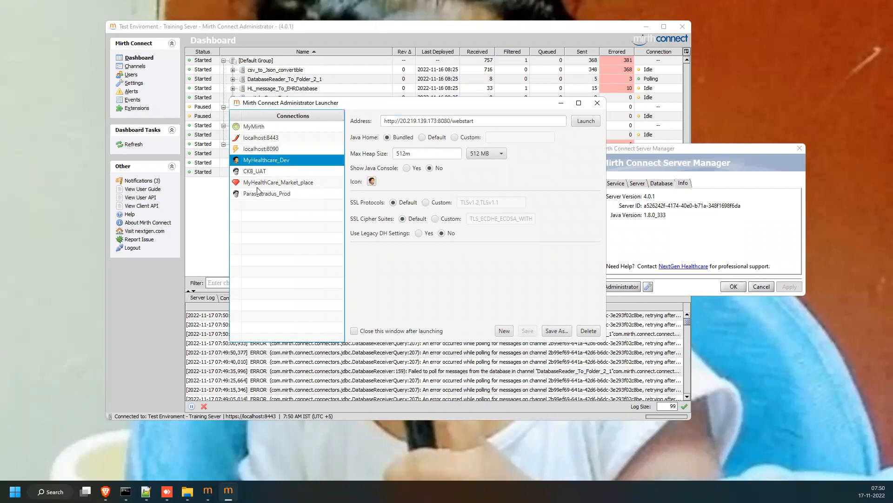
key(Down)
key(Down)
key(Down)
click(275, 149)
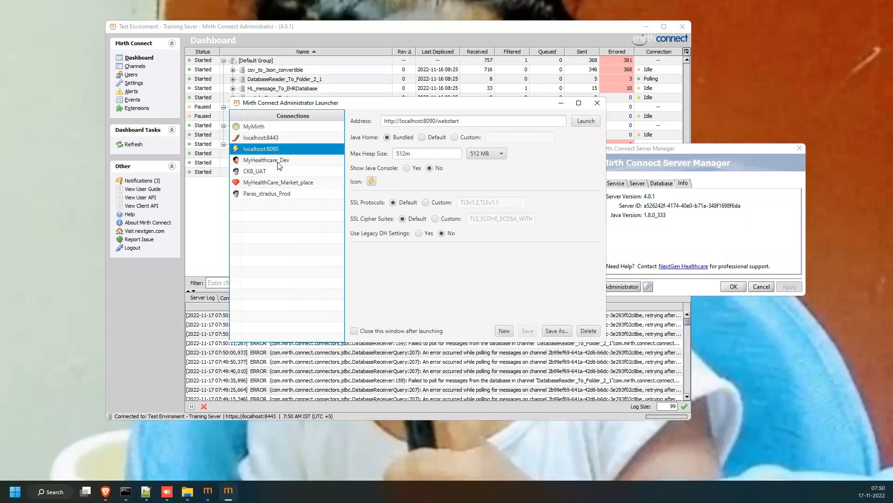
click(581, 121)
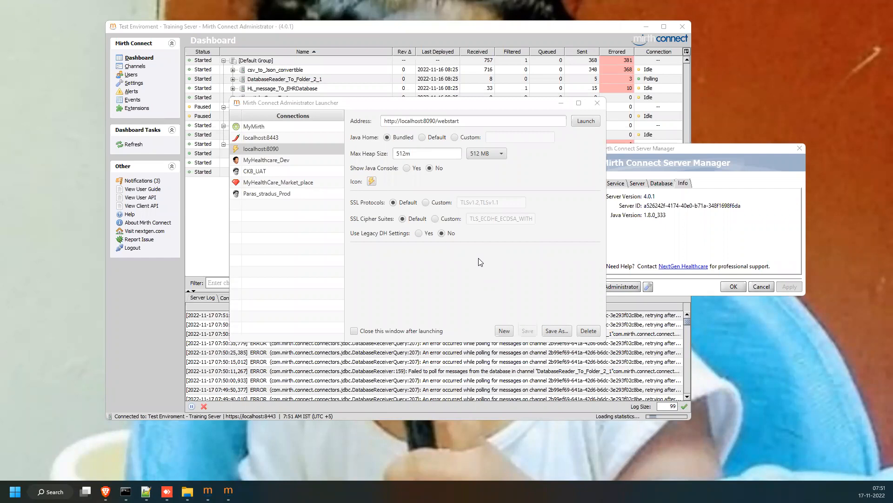
click(424, 106)
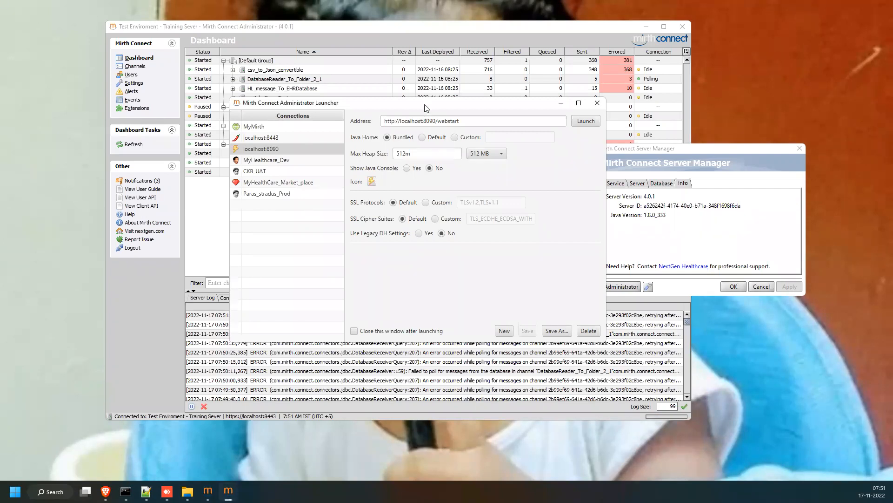
Close the Administrator Launcher and cancel the Server Manager dialog without changes.
key(alt+F4)
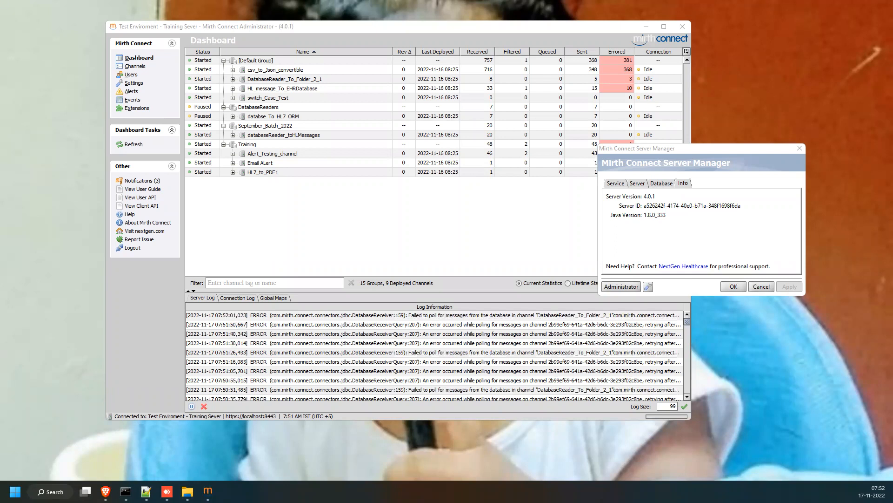
click(762, 287)
Select every Dashboard channel, starting from csv_to_Json_convertible, and undeploy them all.
click(264, 71)
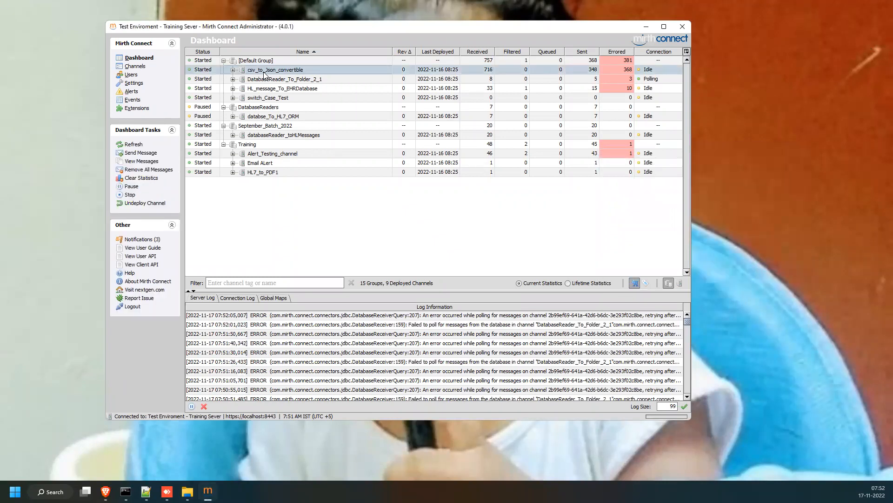
key(ctrl+a)
right_click(264, 73)
click(298, 152)
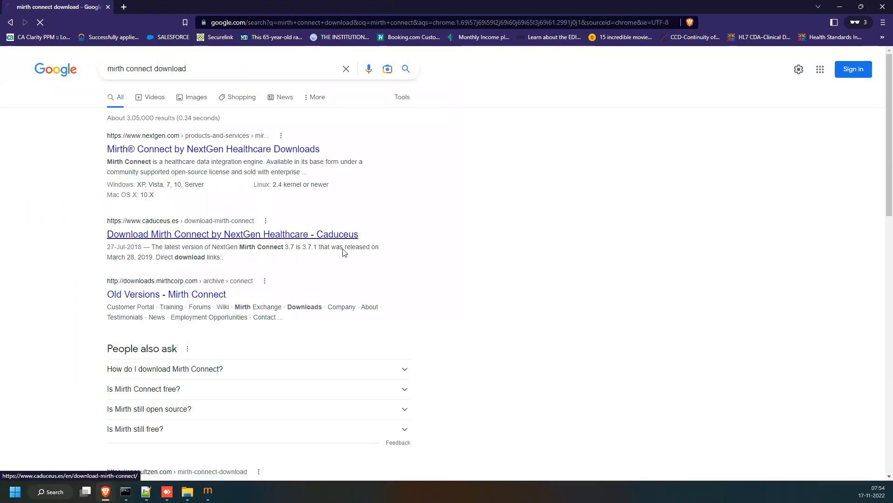
Scroll the NextGen downloads page down to the Mirth Connect 4.1.1 installers table.
scroll(423, 231, down, 5)
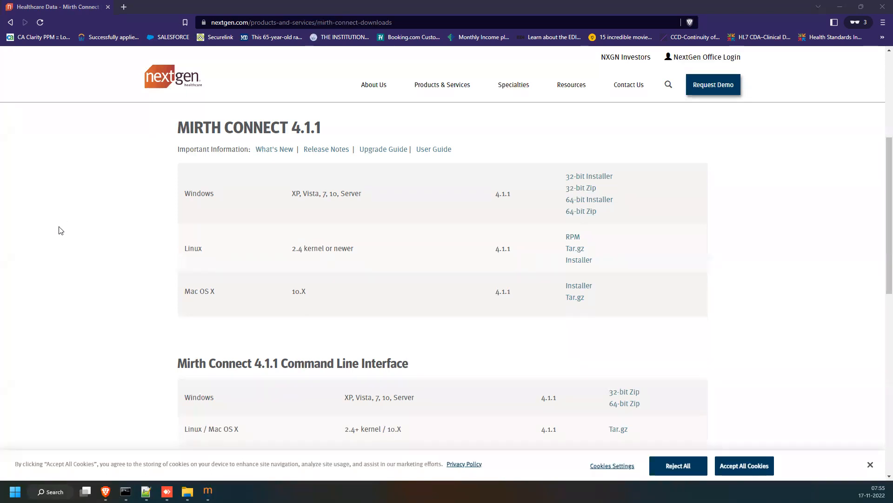
Focus the NextGen downloads page, then bring Mirth Connect Administrator back to the front.
click(30, 223)
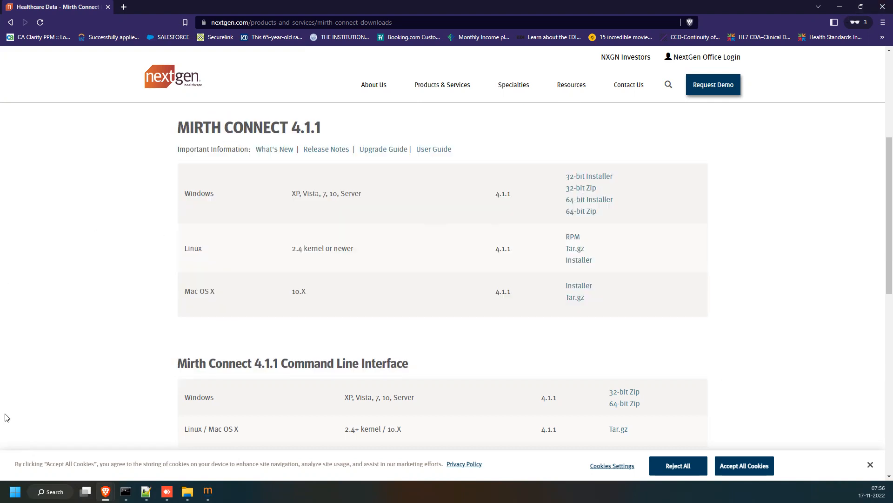
click(208, 491)
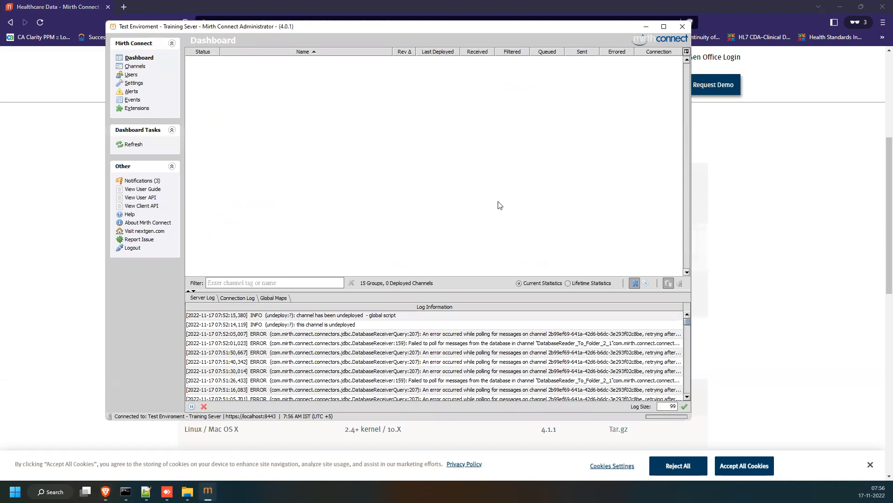
Maximize the Administrator and switch to the Channels view listing 15 groups and 167 channels.
click(664, 27)
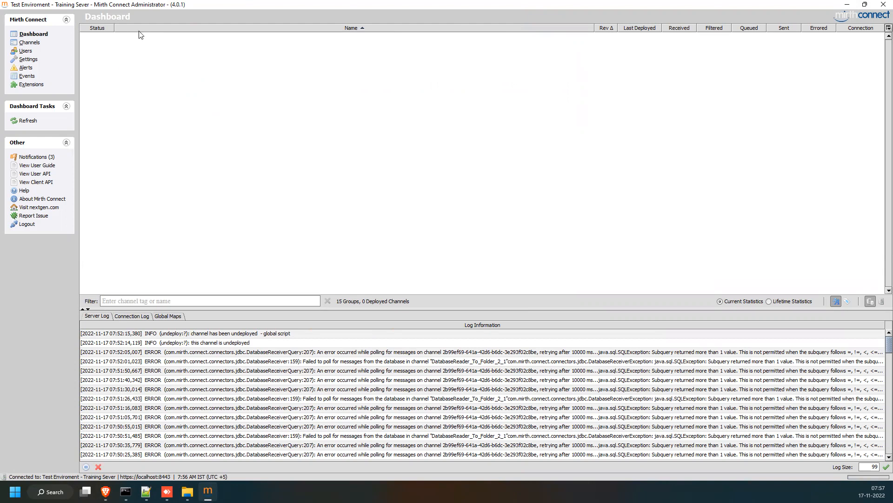
click(28, 43)
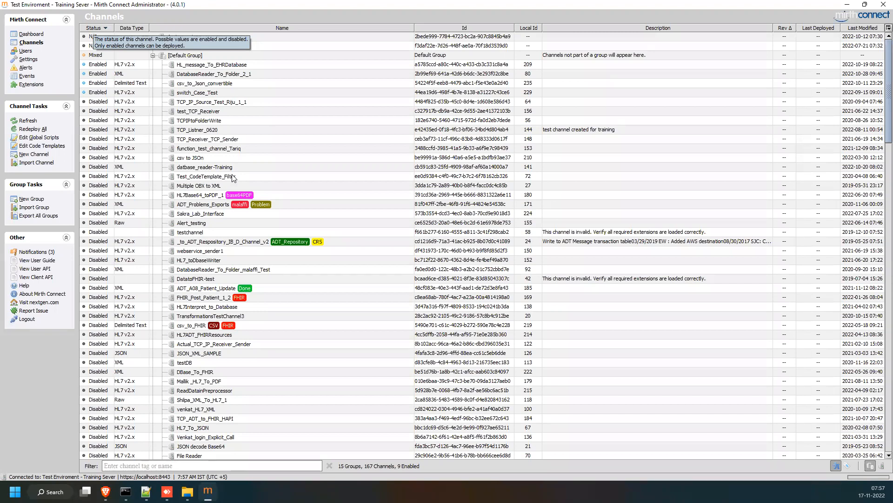
scroll(303, 193, down, 15)
click(33, 34)
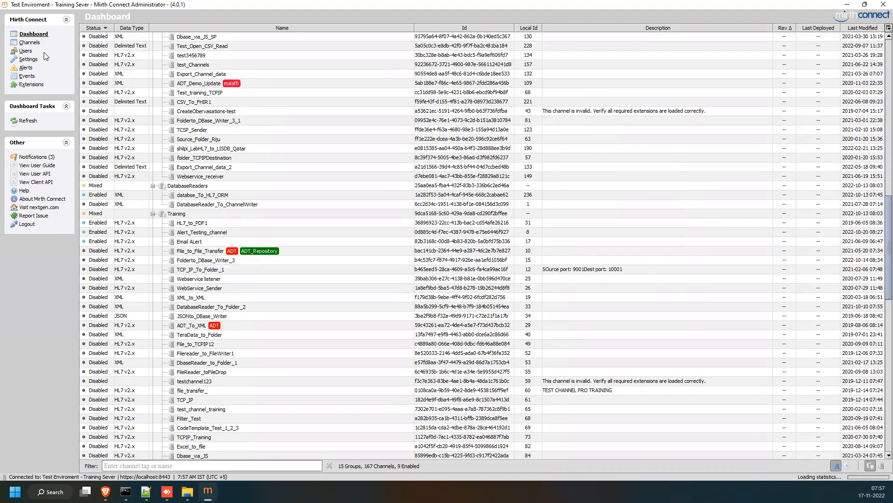
click(31, 42)
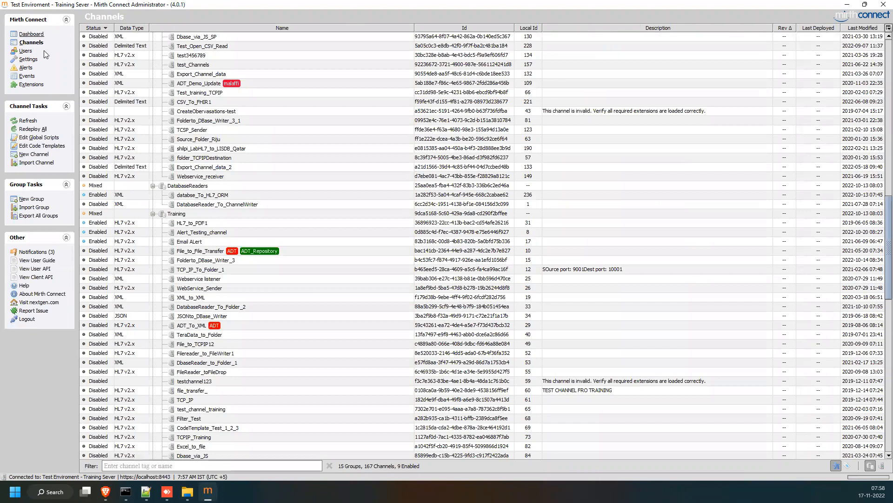
click(33, 34)
scroll(339, 95, down, 4)
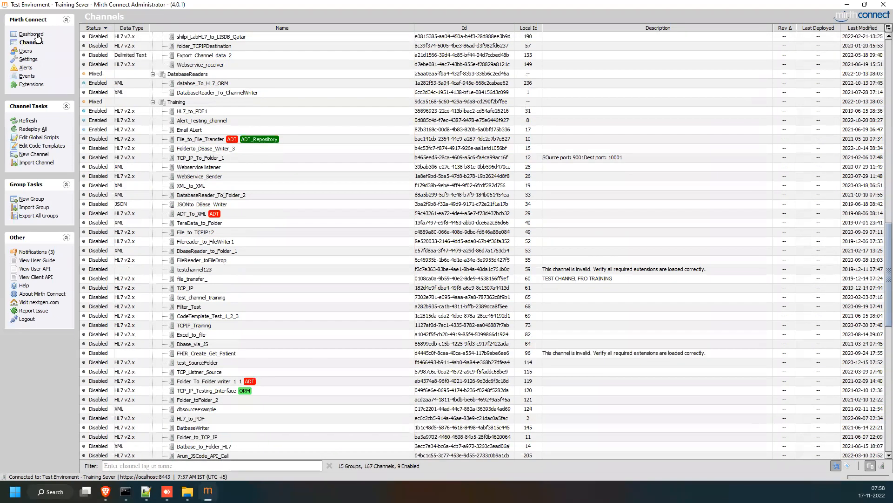
click(37, 36)
Collapse all channel groups via the Name header menu, then switch to Dashboard and back to Channels.
right_click(257, 30)
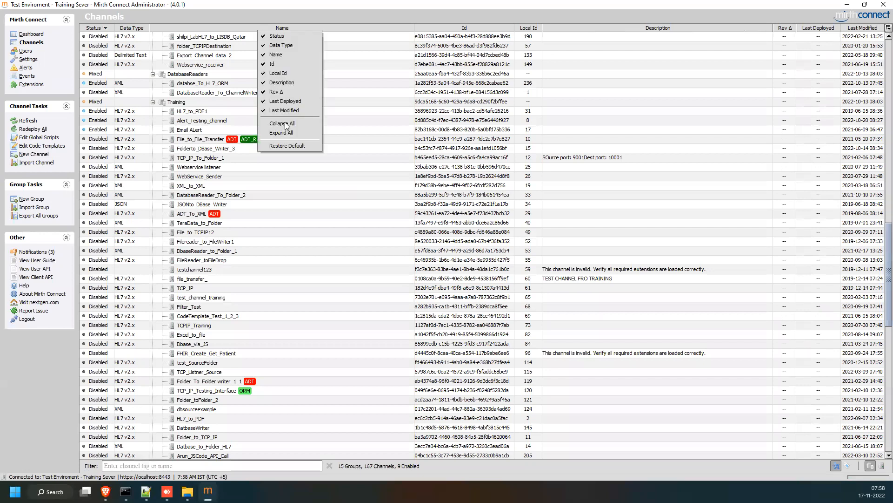
click(287, 123)
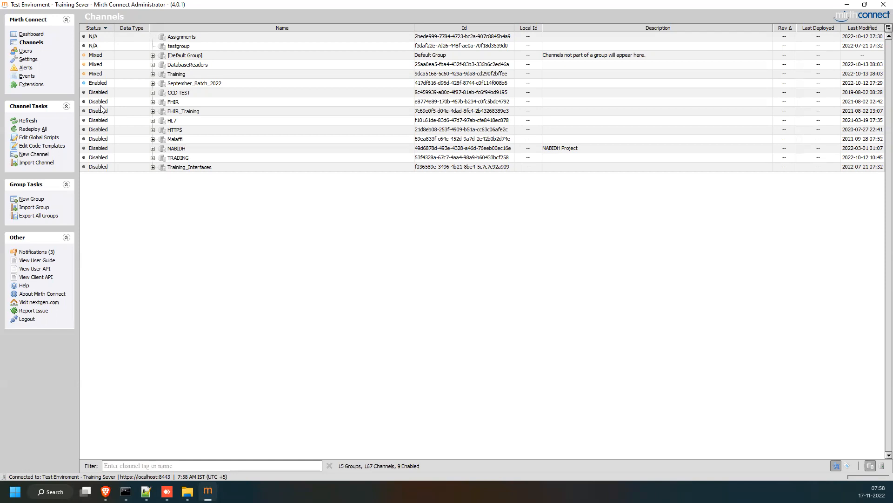
click(44, 35)
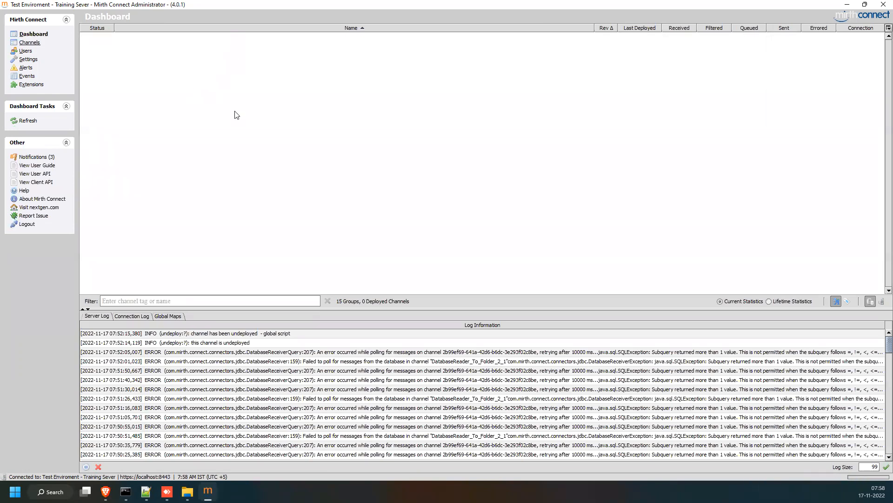
key(alt+c)
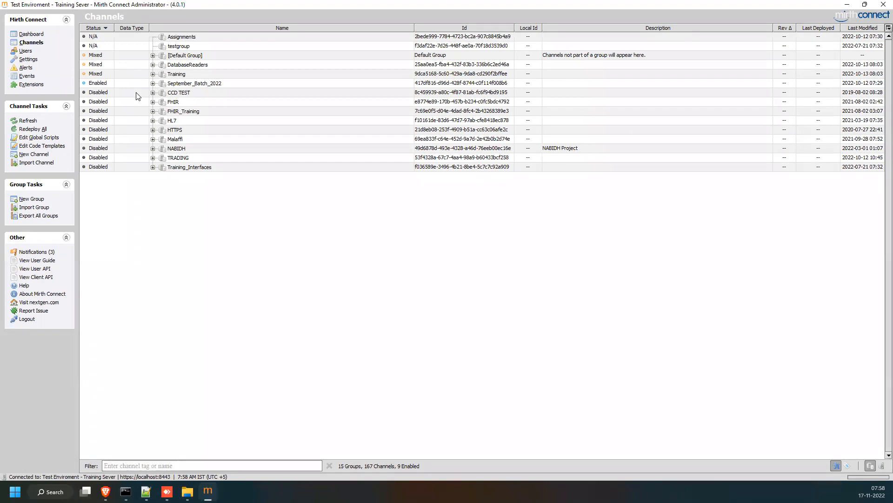
Expand the Default Group and select the DatabaseReader_To_Folder_2_1 and csv_to_Json_convertible channels.
click(154, 57)
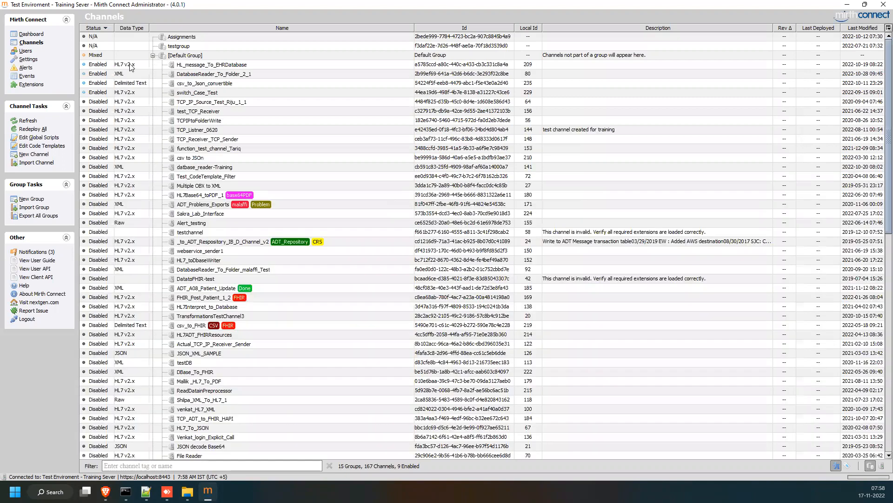
click(129, 65)
click(129, 75)
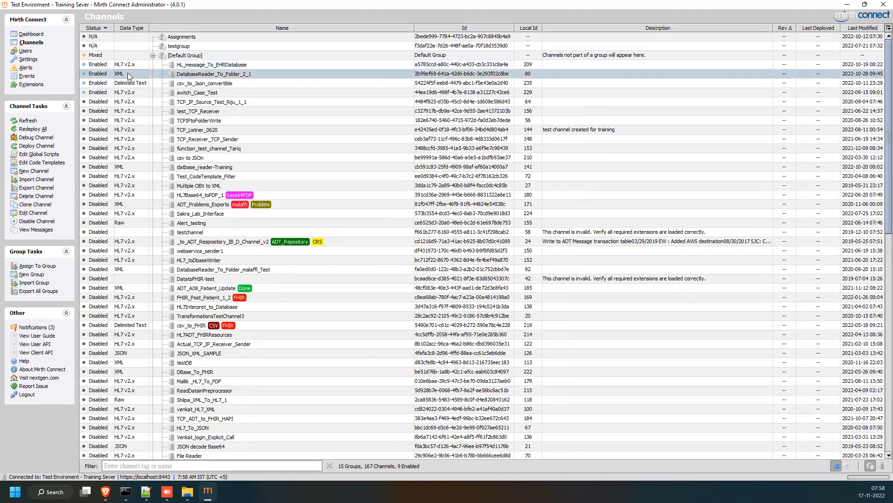
click(133, 84)
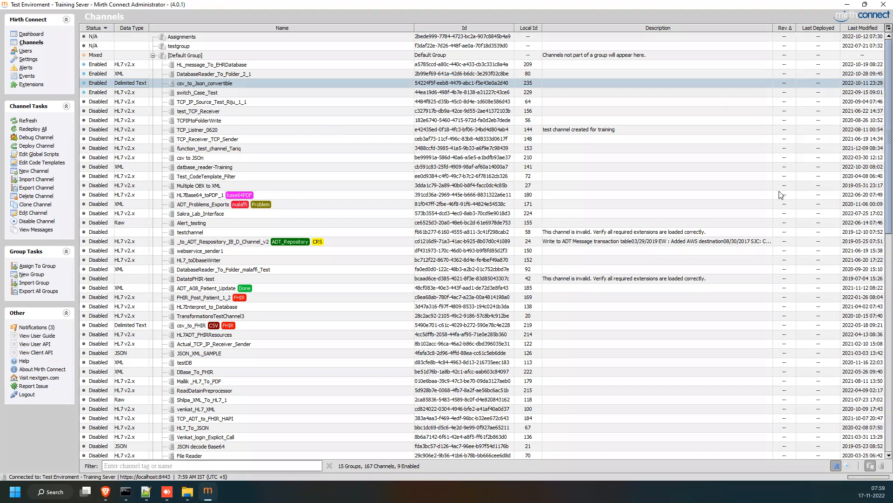
Expand every channel group with Expand All from the column header menu, then scroll to the Default Group.
scroll(781, 194, down, 15)
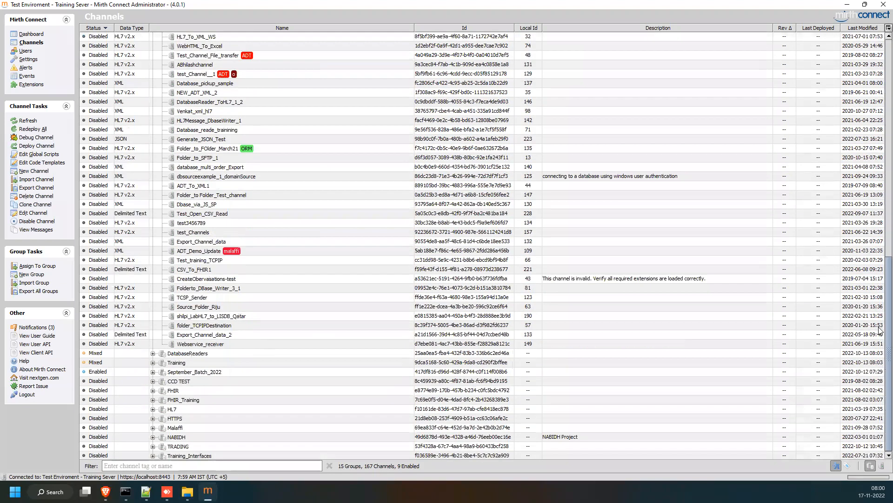
scroll(879, 144, down, 2)
scroll(816, 67, up, 3)
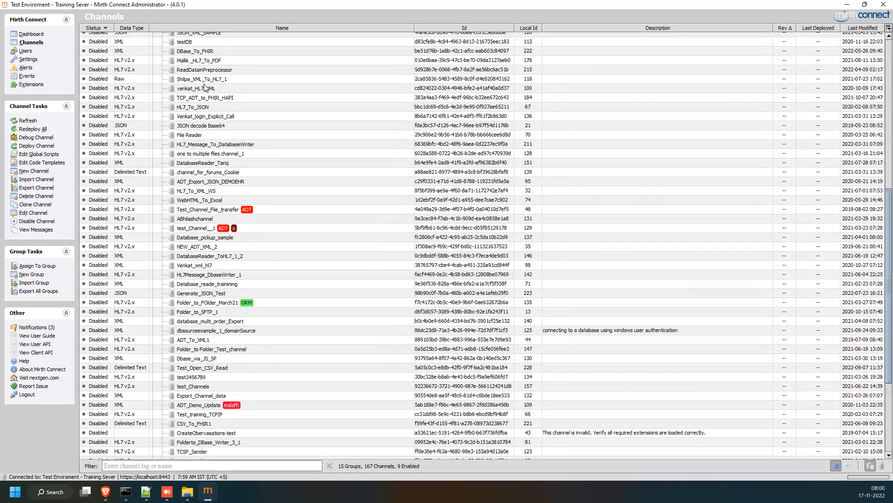
scroll(204, 85, up, 8)
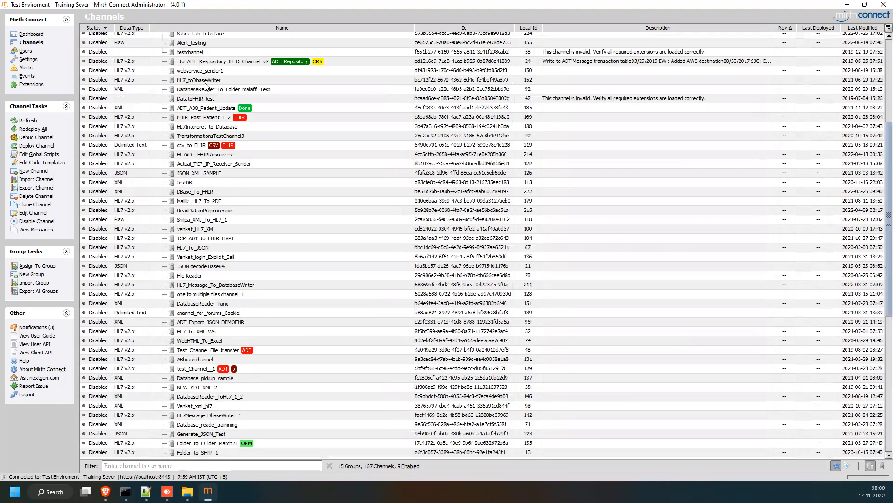
scroll(214, 93, up, 7)
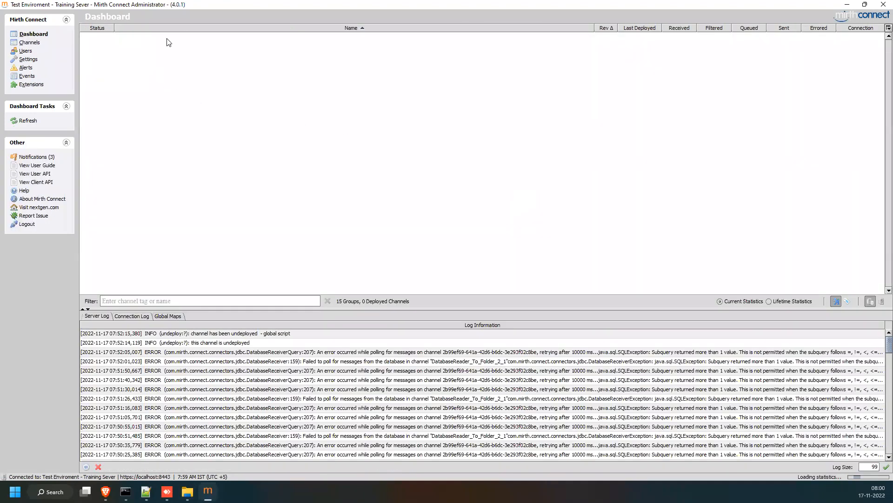
right_click(182, 28)
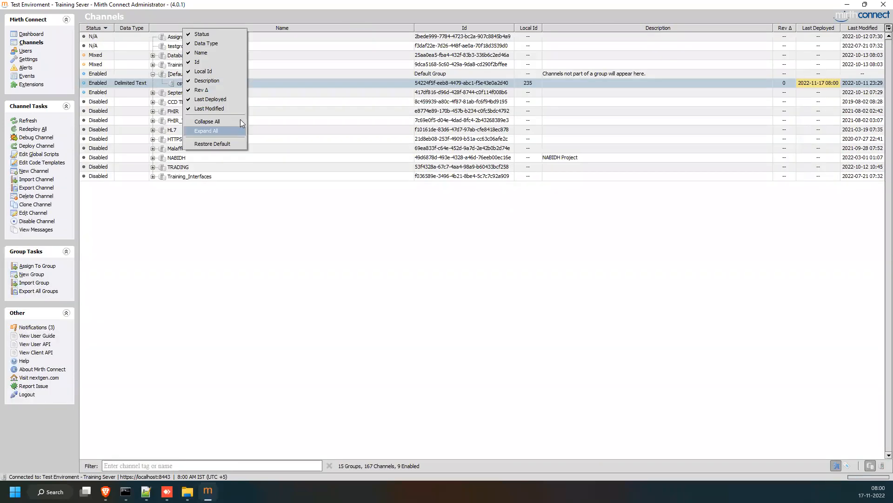
click(206, 130)
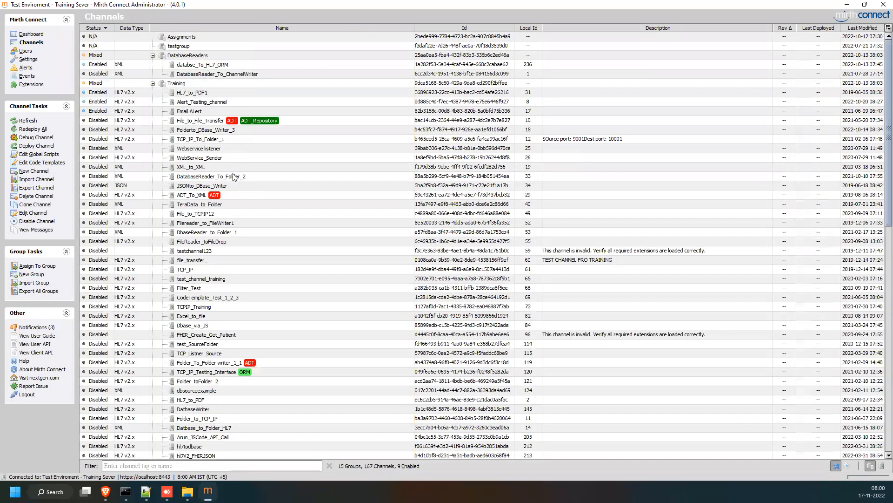
scroll(234, 177, down, 8)
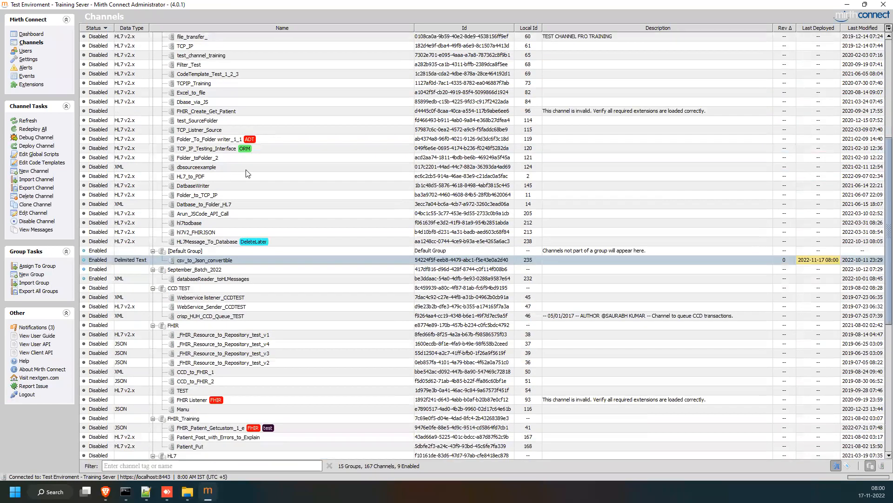
scroll(814, 231, down, 4)
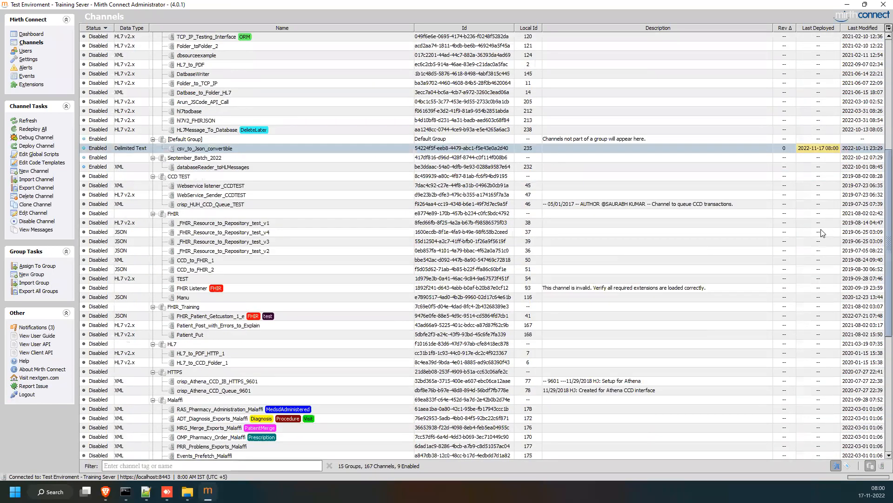
scroll(827, 234, up, 3)
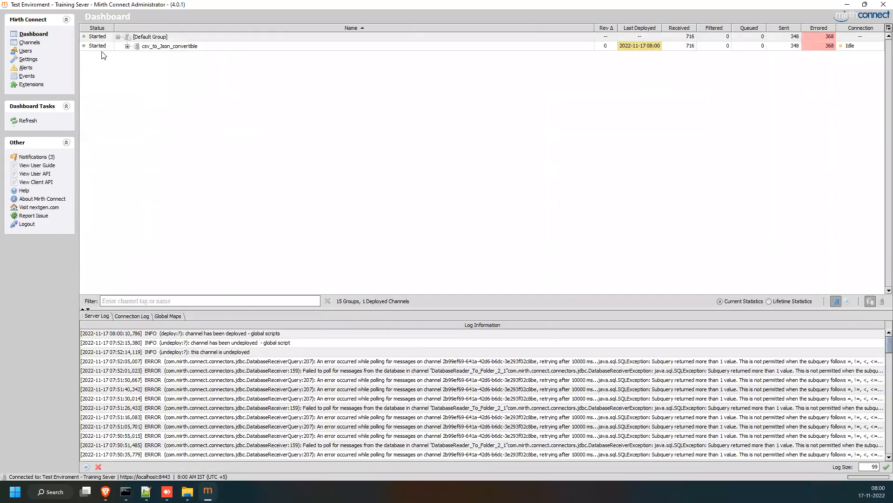
Stop and then restart the csv_to_Json_convertible channel from the Dashboard.
click(104, 48)
right_click(105, 49)
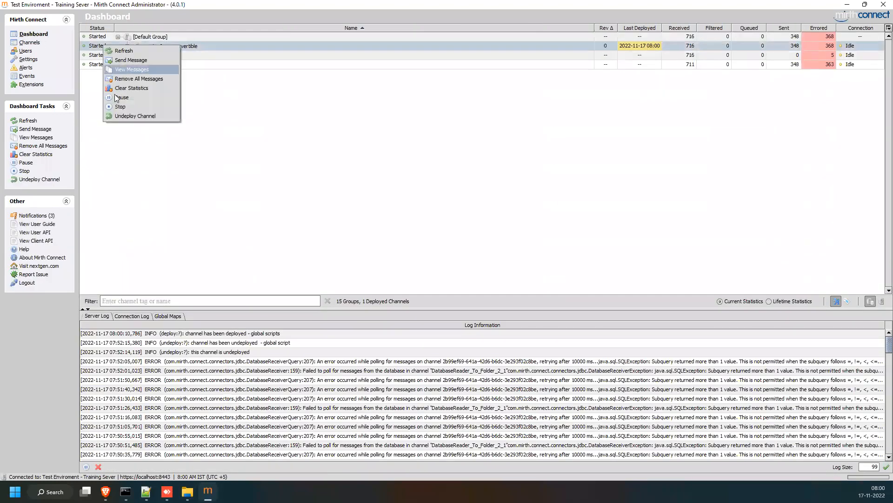
click(120, 106)
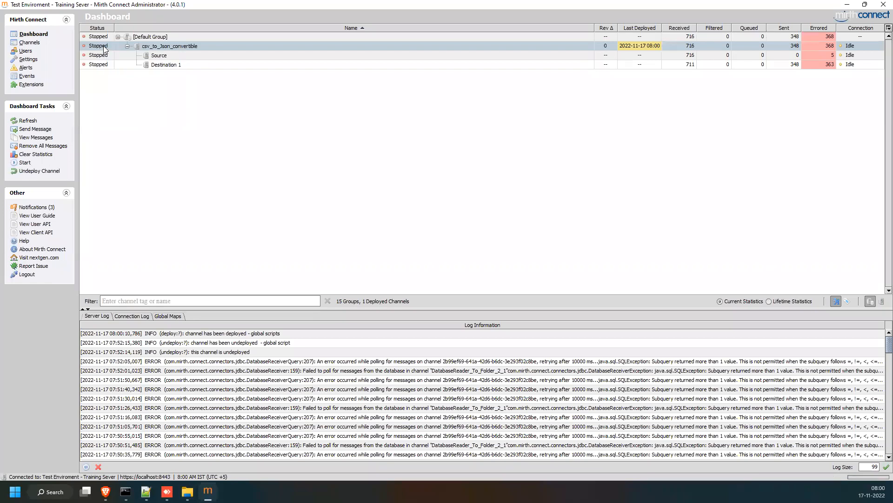
right_click(106, 48)
click(122, 99)
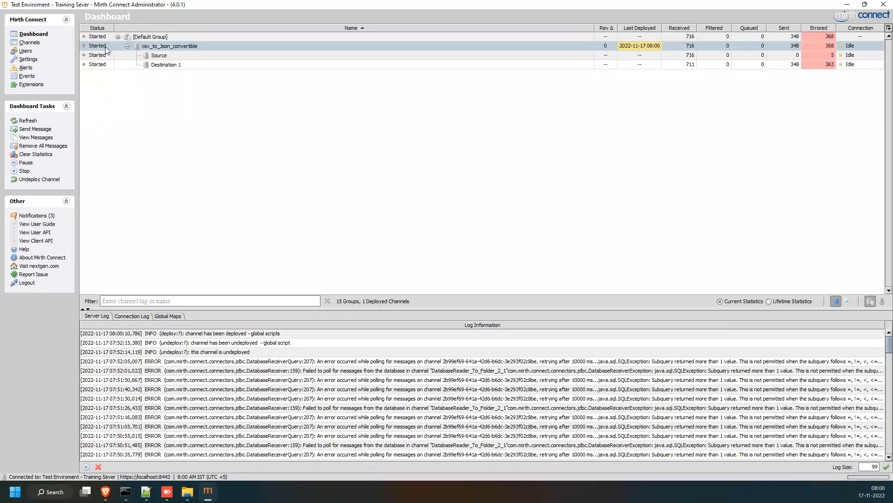
Pause csv_to_Json_convertible, select its Source connector, and return to the Channels list.
right_click(107, 48)
click(124, 101)
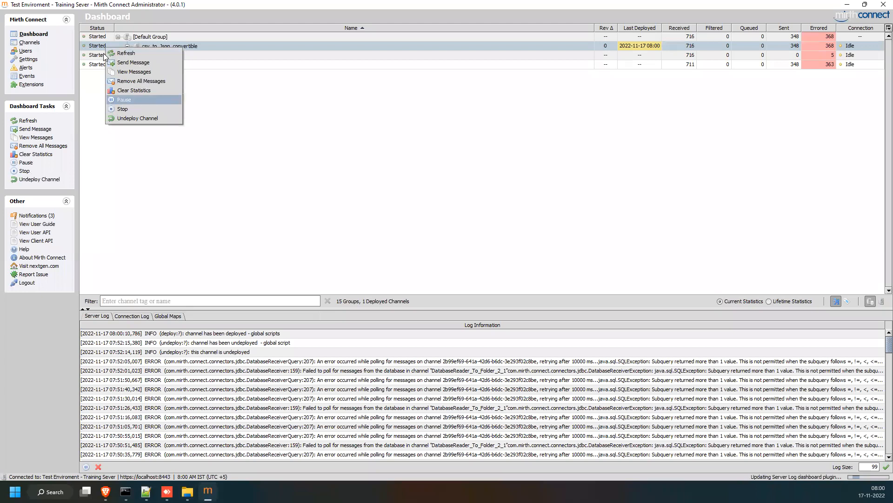
click(129, 53)
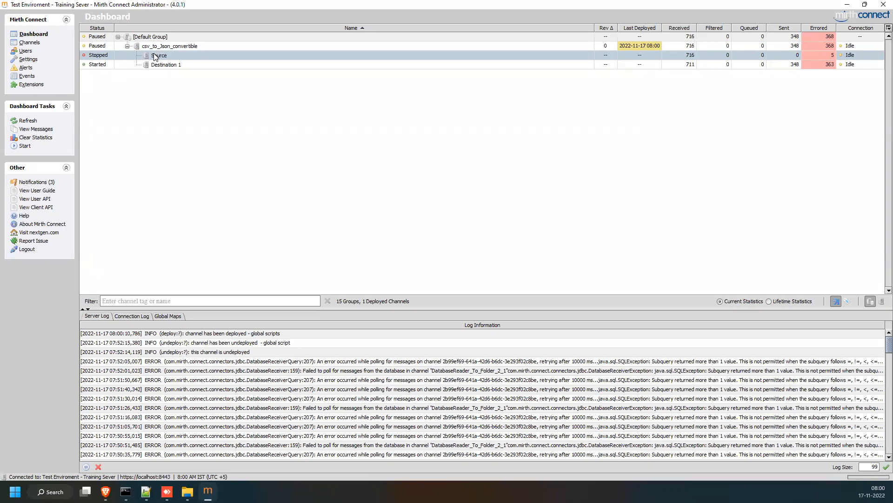
click(30, 44)
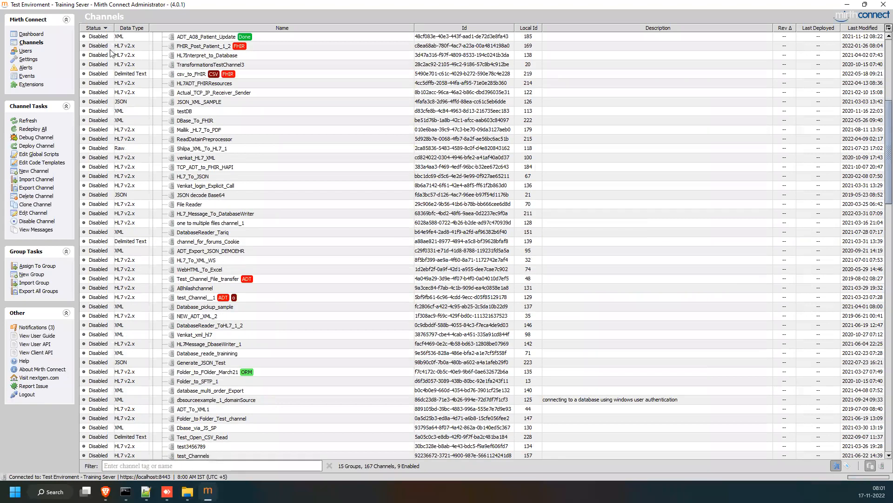
click(94, 77)
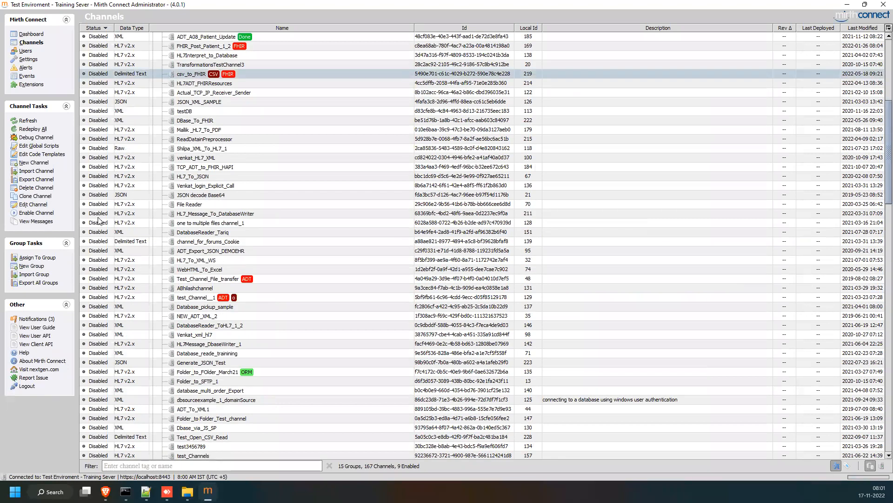
scroll(100, 223, down, 1)
scroll(100, 225, down, 7)
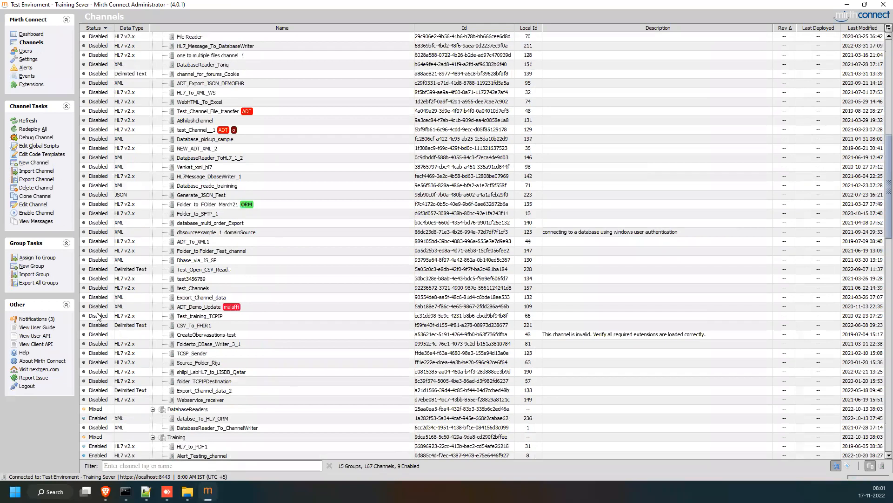
scroll(115, 279, down, 3)
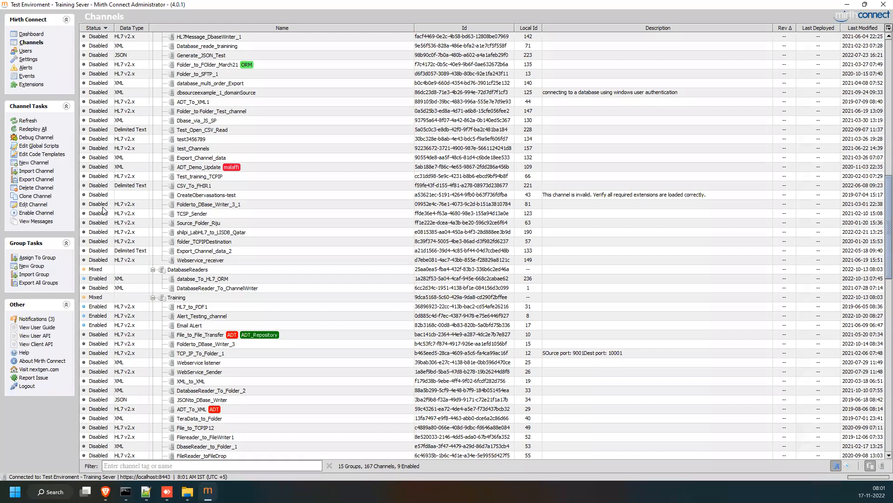
scroll(103, 210, up, 13)
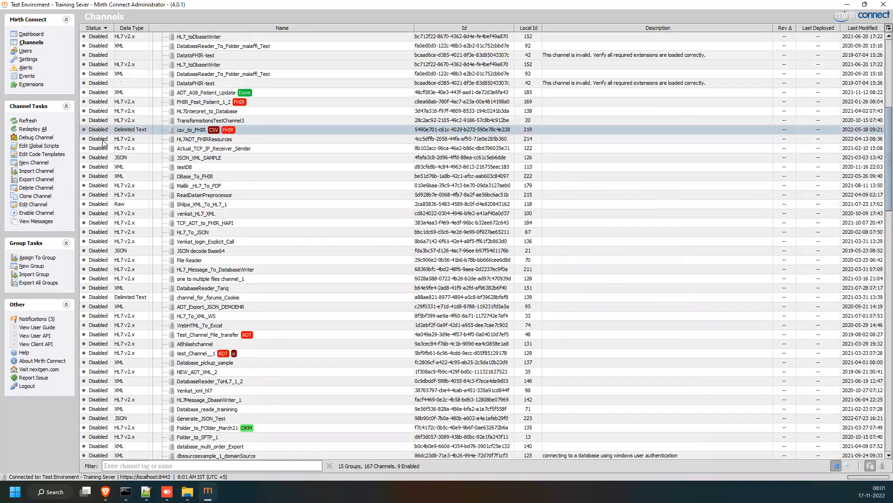
scroll(103, 142, up, 6)
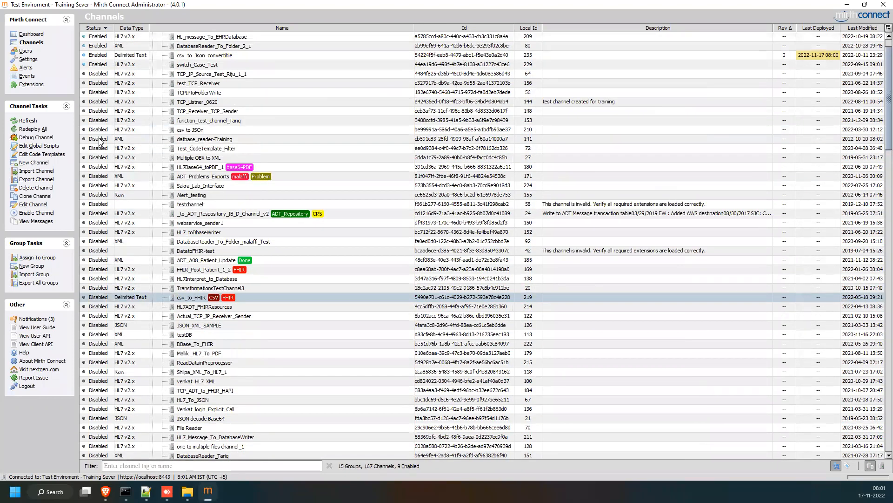
scroll(99, 141, up, 1)
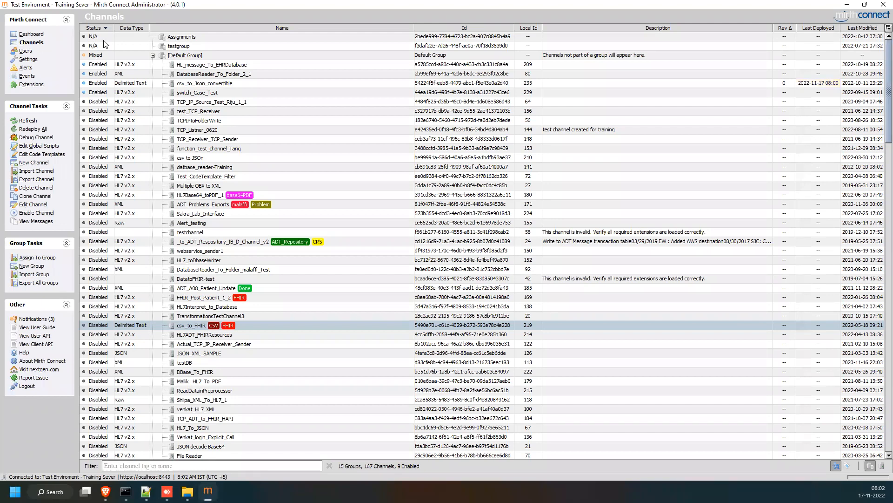
click(97, 73)
click(98, 83)
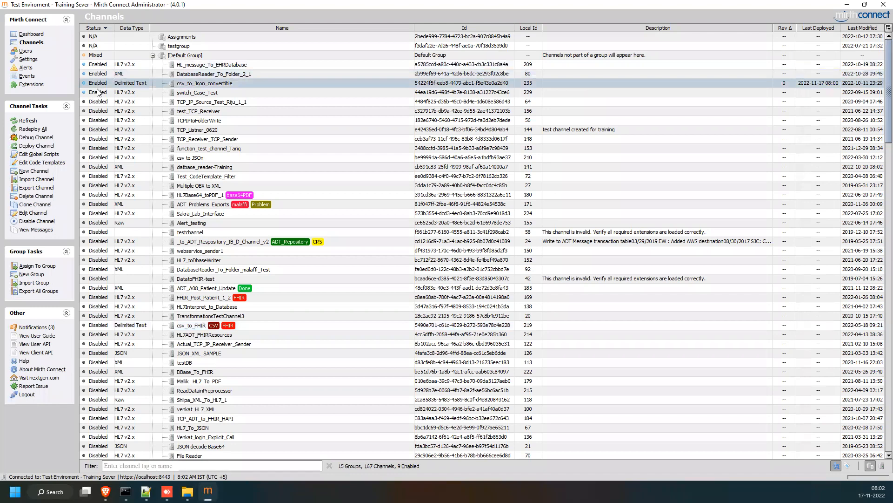
click(99, 93)
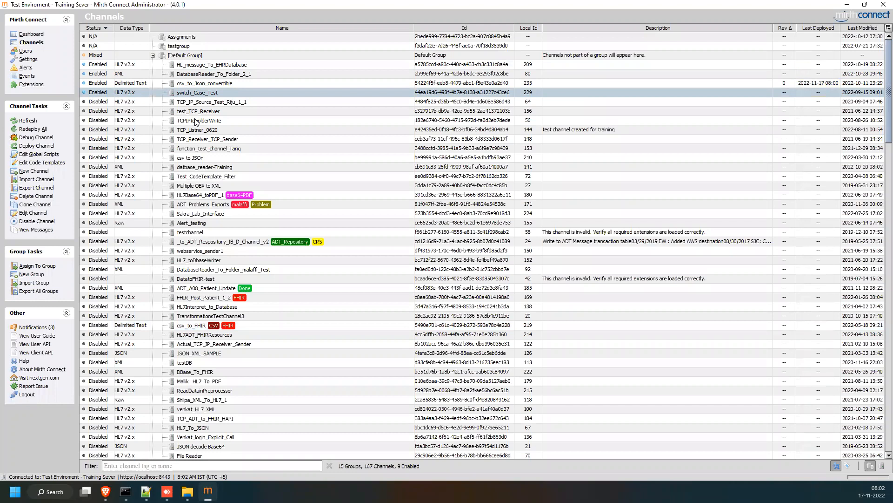
click(103, 84)
click(106, 73)
click(106, 64)
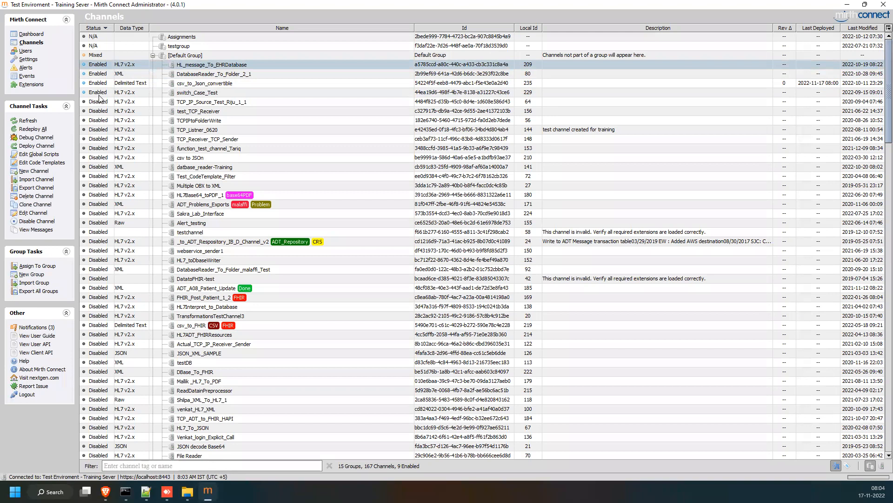
scroll(118, 168, down, 2)
scroll(119, 167, down, 4)
scroll(118, 167, down, 1)
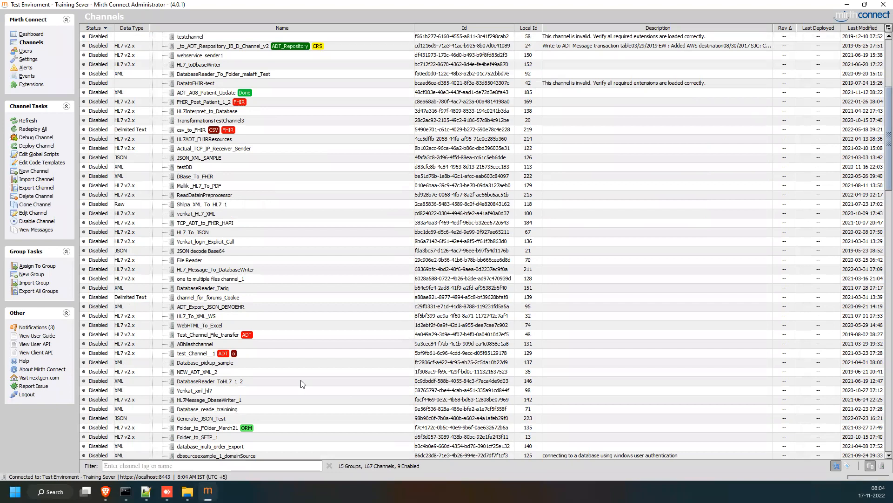
scroll(302, 384, down, 9)
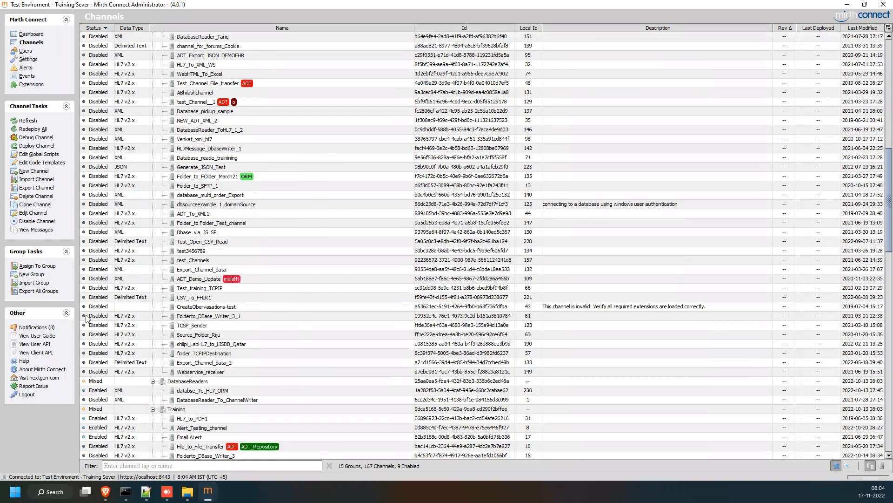
scroll(336, 296, down, 3)
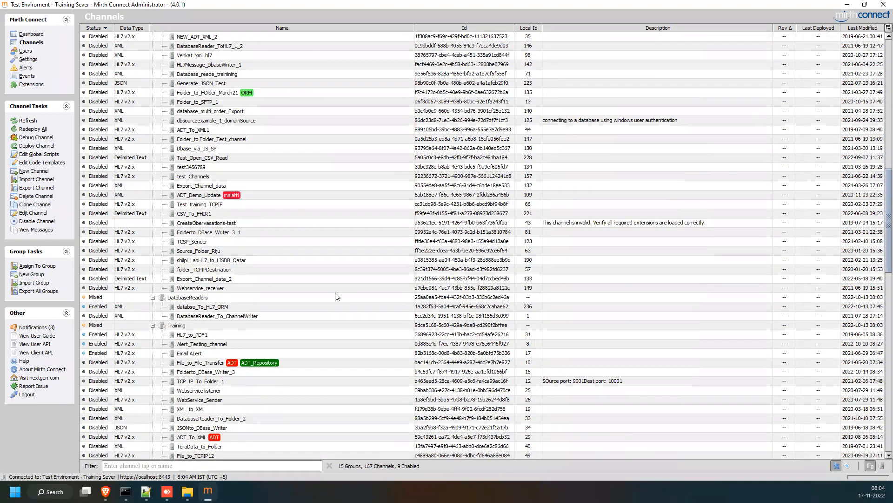
scroll(491, 316, up, 1)
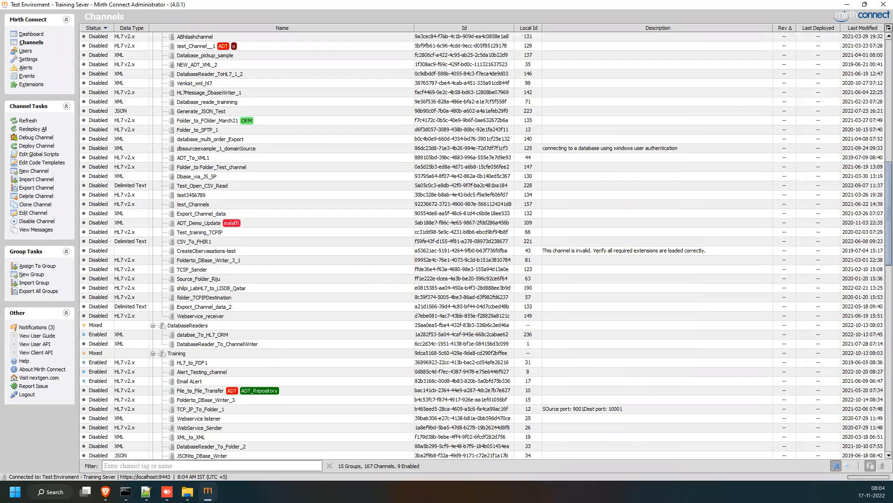
scroll(879, 465, up, 9)
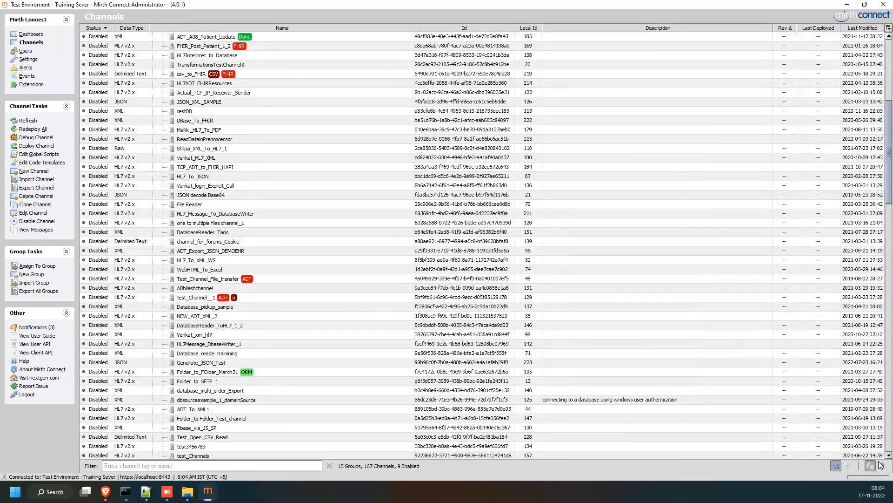
scroll(880, 465, up, 9)
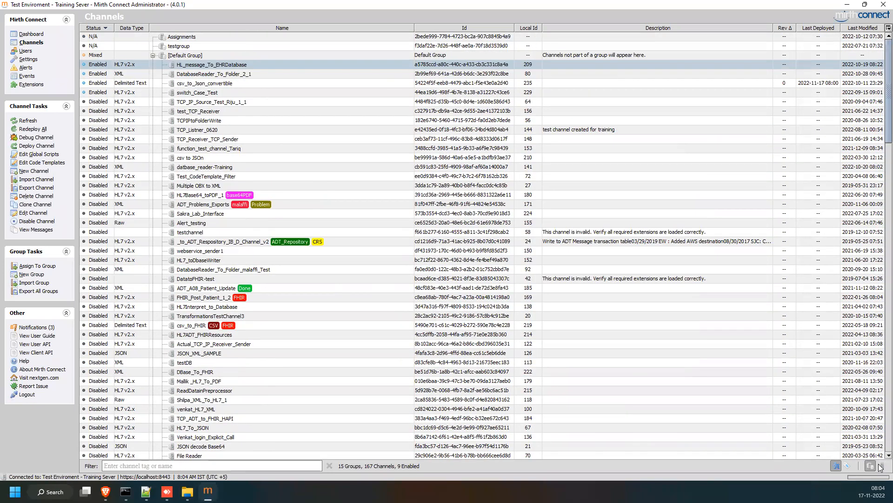
Turn off grouping to list all 167 channels flat, browse it, and jump back to the top.
click(880, 467)
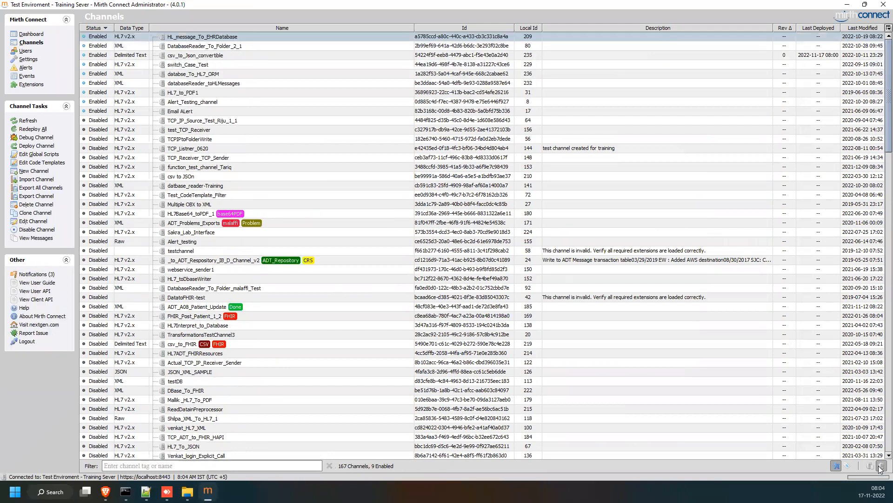
scroll(358, 242, down, 8)
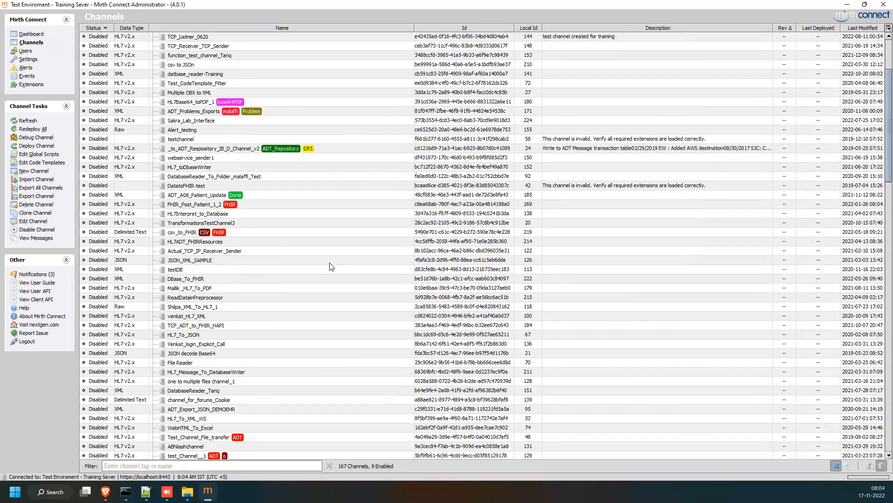
scroll(329, 269, down, 8)
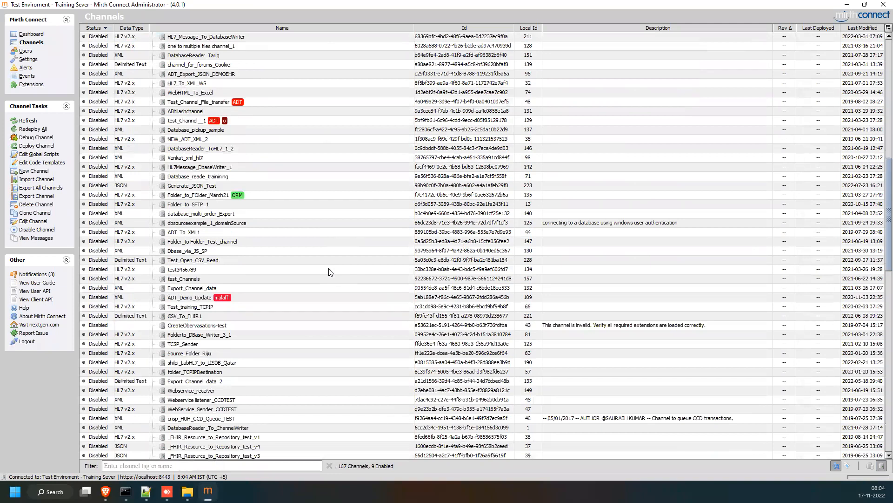
scroll(333, 277, down, 1)
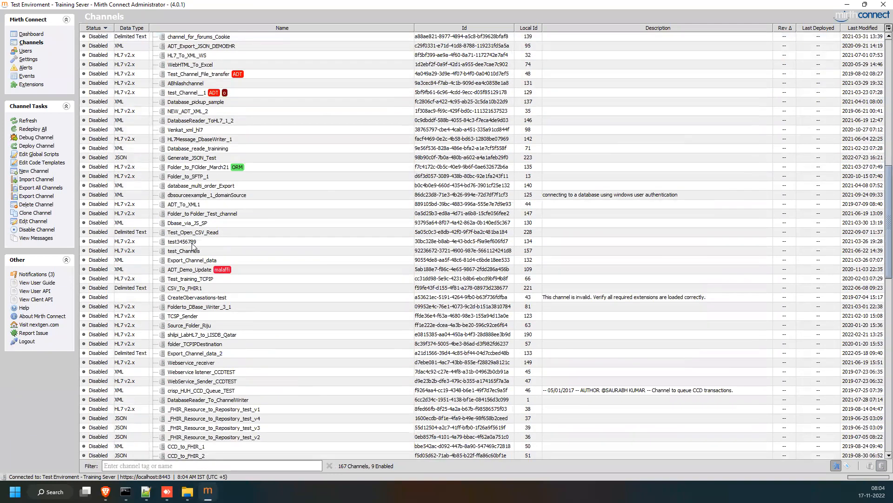
scroll(193, 247, down, 6)
scroll(194, 246, down, 9)
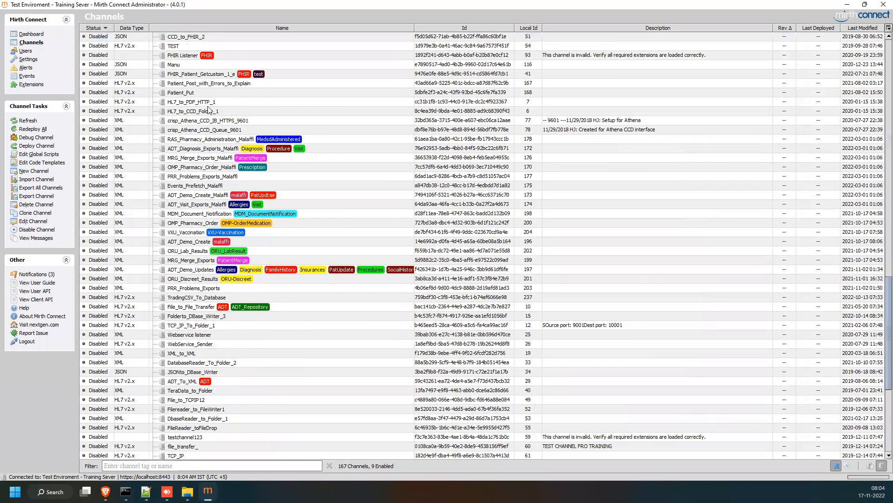
key(ctrl+Home)
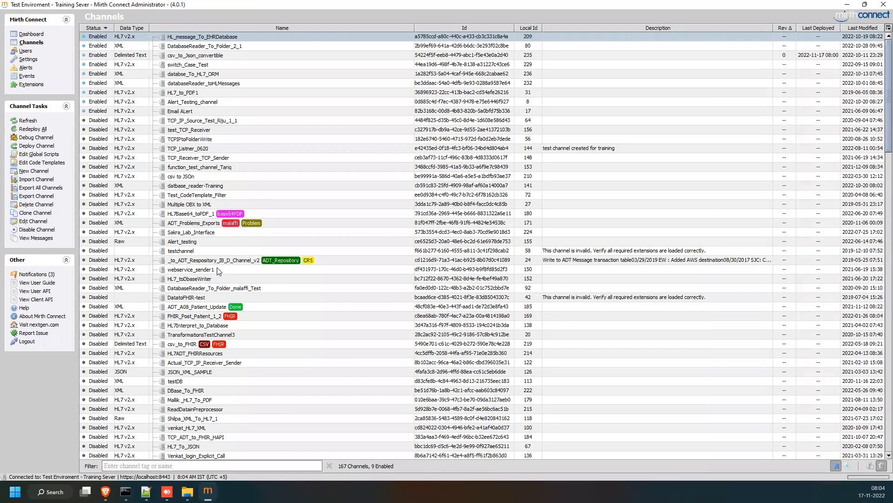
Switch channel grouping back on so channels are shown by group.
scroll(218, 271, down, 11)
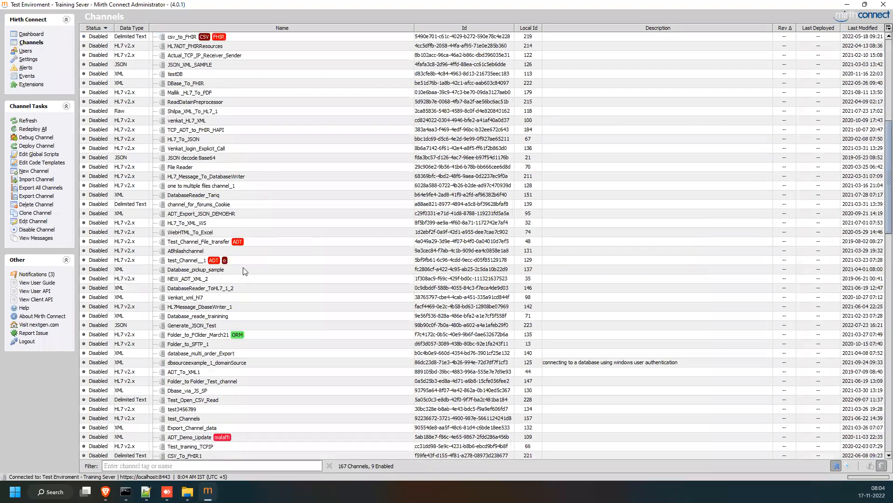
scroll(246, 271, down, 10)
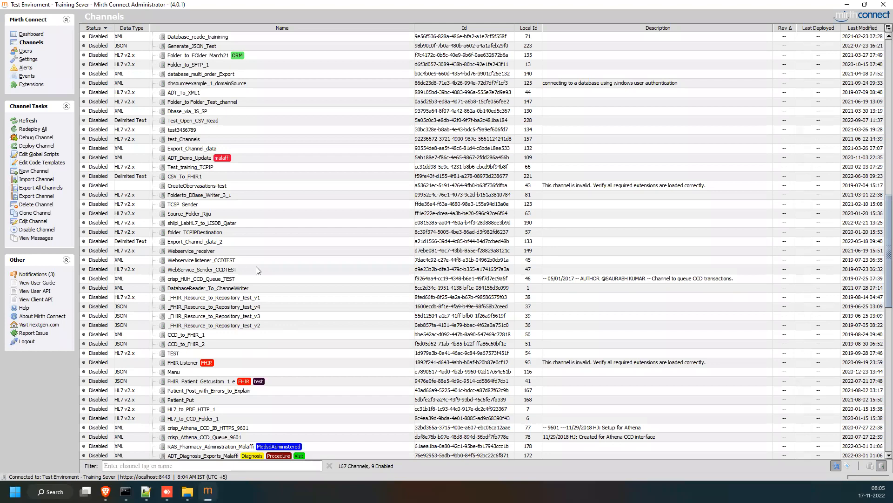
click(869, 465)
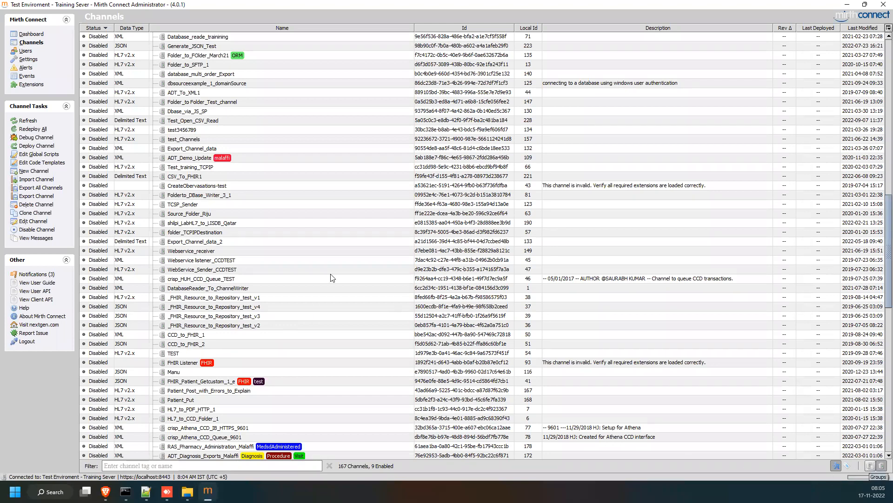
click(152, 241)
Collapse the Training, September_Batch_2022, CCD TEST, FHIR, FHIR_Training, HL7 and HTTPS groups.
click(153, 250)
click(152, 259)
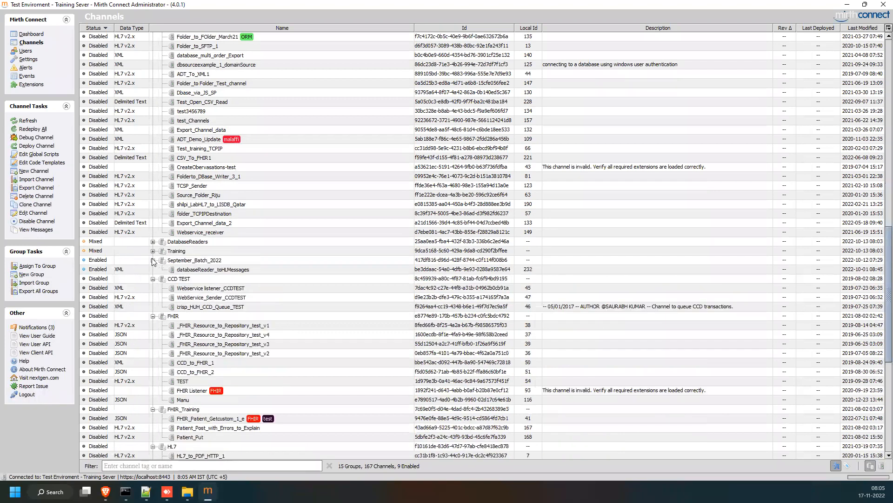
click(152, 269)
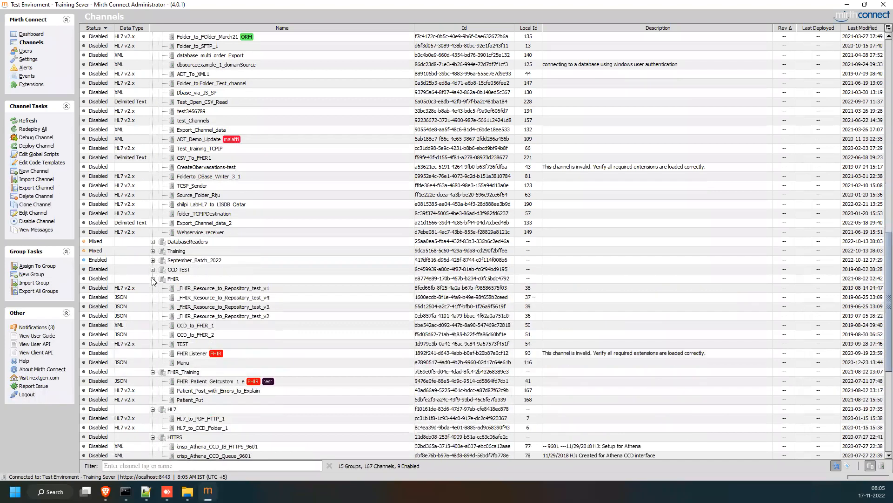
click(152, 278)
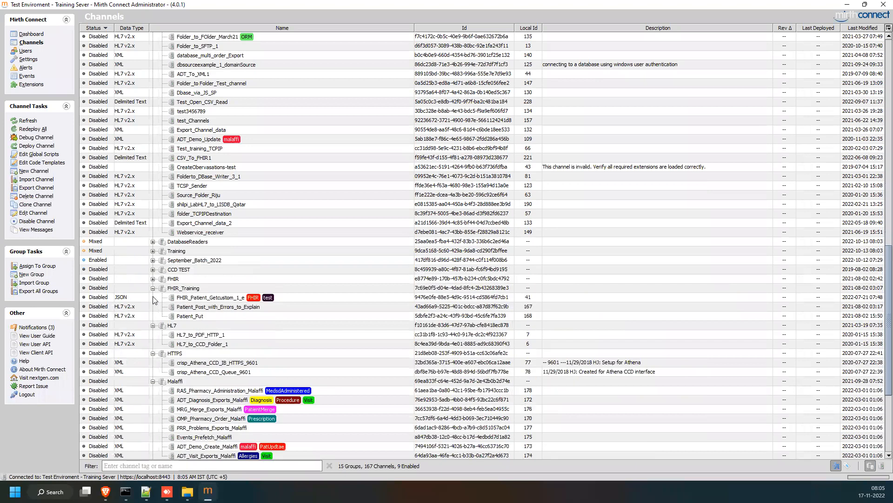
click(153, 287)
click(152, 297)
click(153, 306)
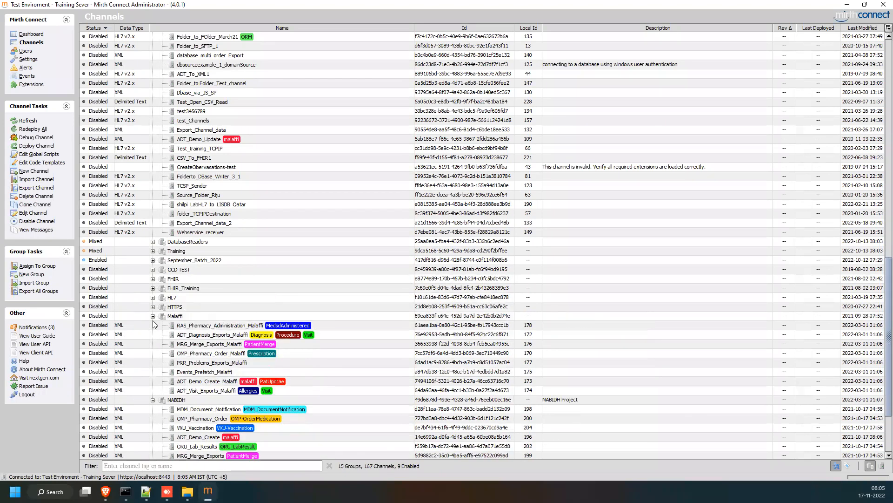
Collapse the Malaffi, NABIDH, TRADING, Training_Interfaces and Default Group groups.
click(151, 326)
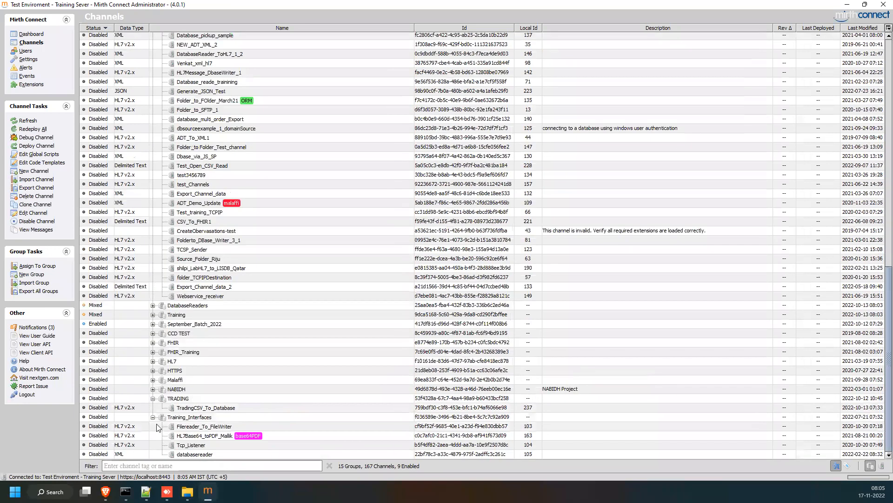
click(152, 398)
click(152, 417)
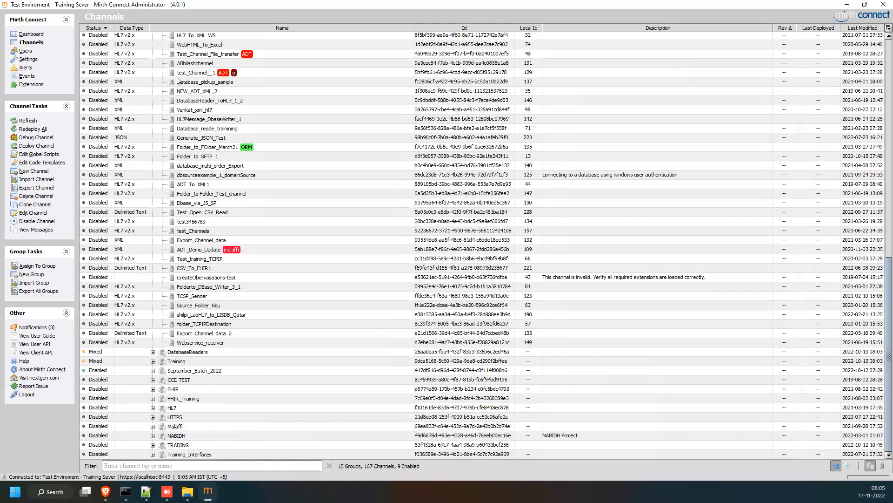
scroll(177, 73, up, 20)
key(Left)
key(Left)
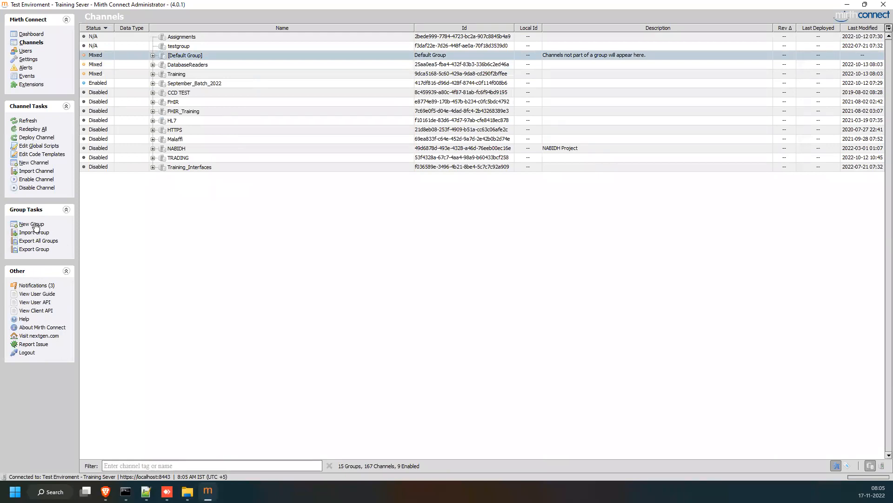
Create a new channel group named 'test group' and save the group changes.
click(65, 225)
text(test group)
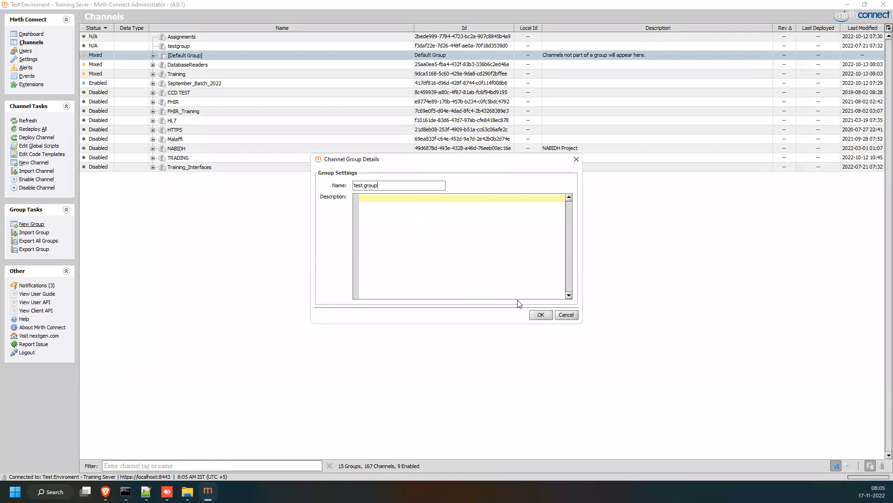
click(541, 315)
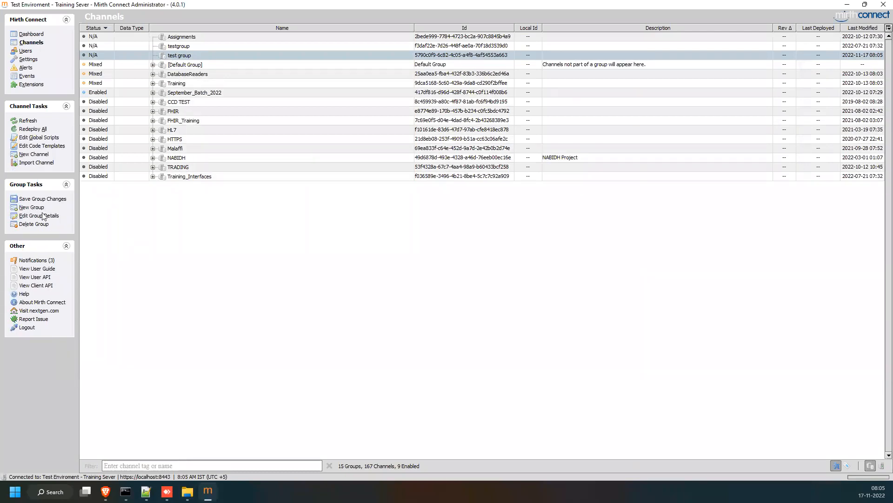
click(49, 199)
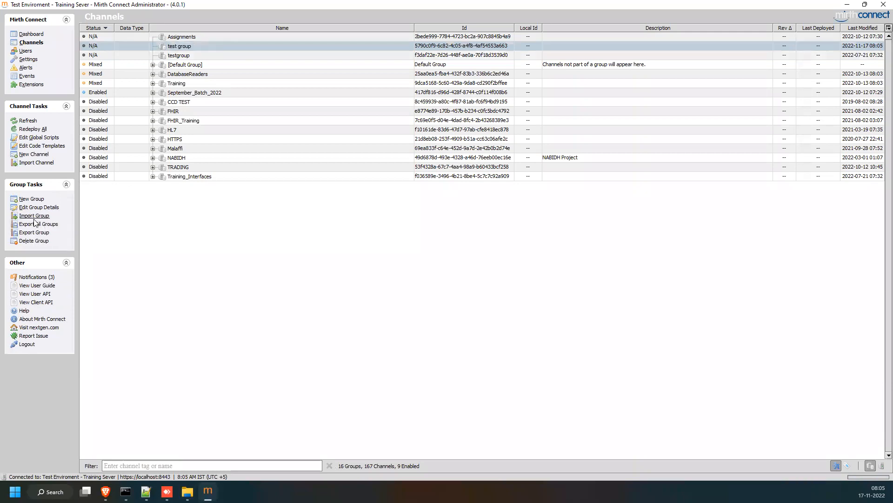
Delete the old testgroup group and select the new test group row.
click(182, 58)
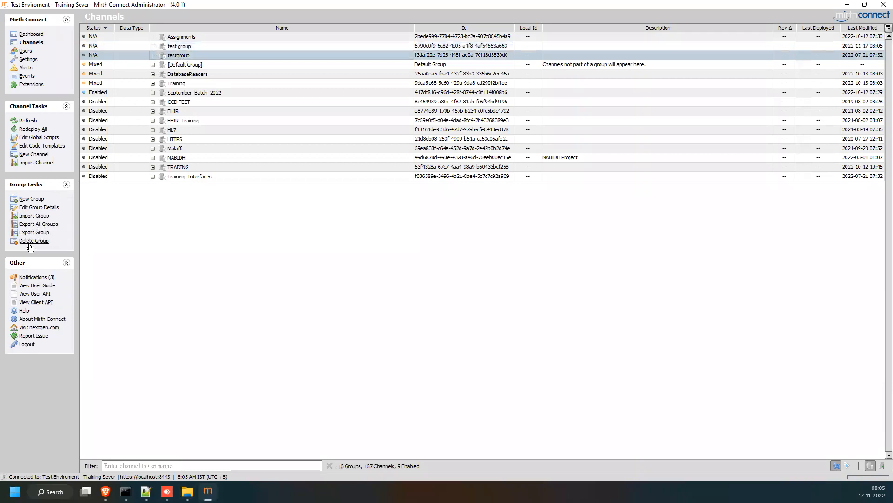
click(32, 241)
click(188, 47)
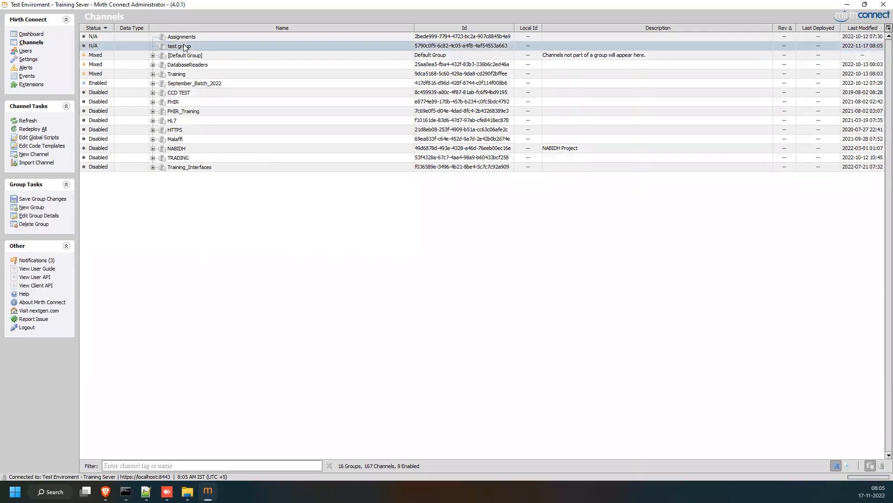
click(188, 36)
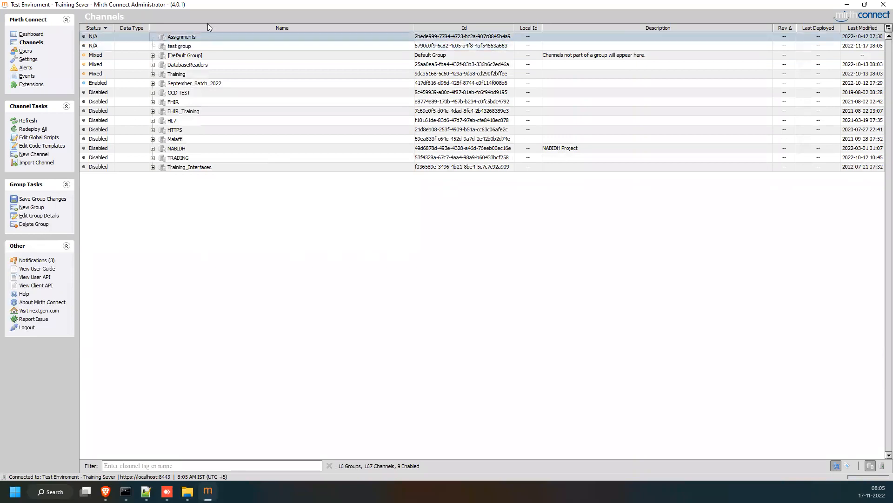
click(188, 46)
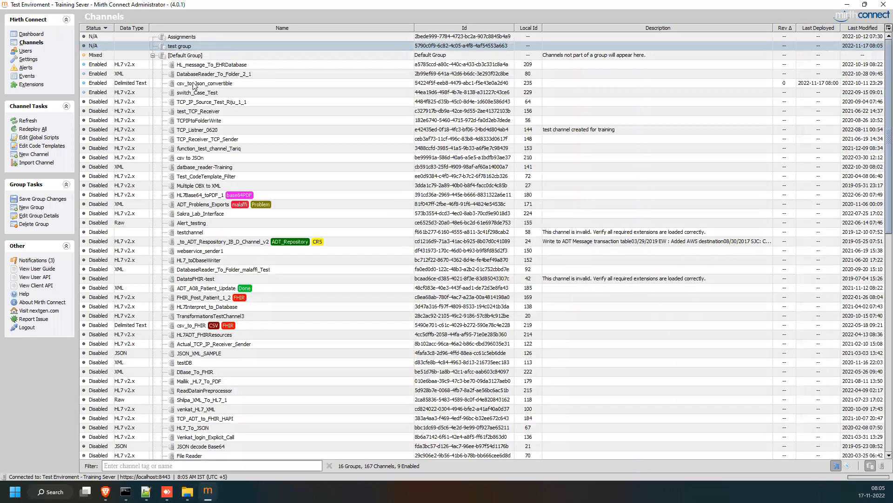
Drag csv_to_Json_convertible into test group and select switch_Case_Test.
drag(195, 83, 194, 47)
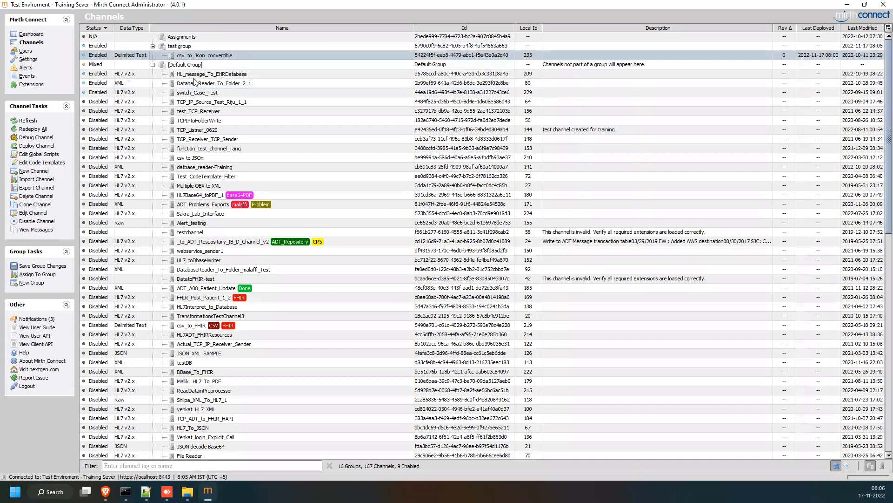
click(189, 82)
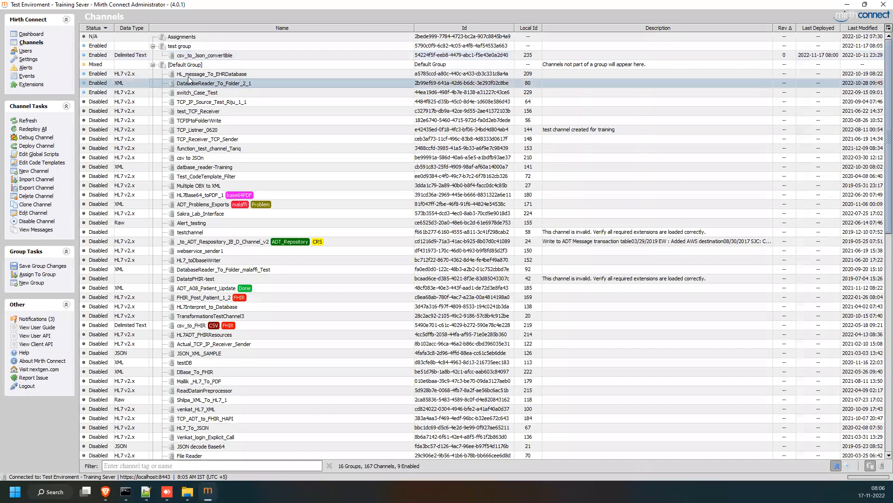
click(205, 93)
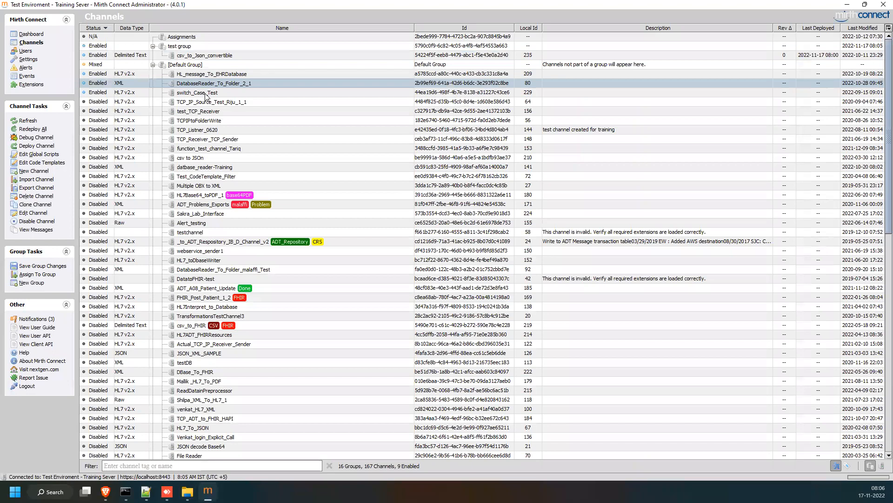
click(41, 267)
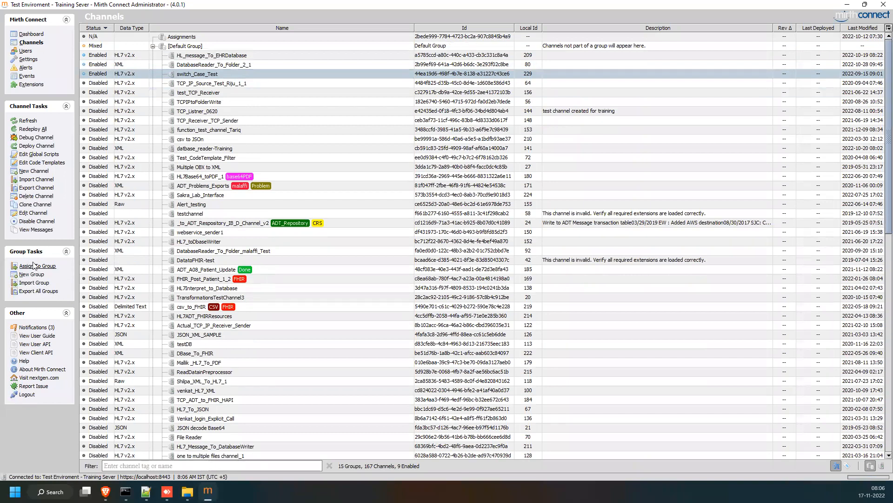
Assign switch_Case_Test to test group and save the group changes.
click(37, 266)
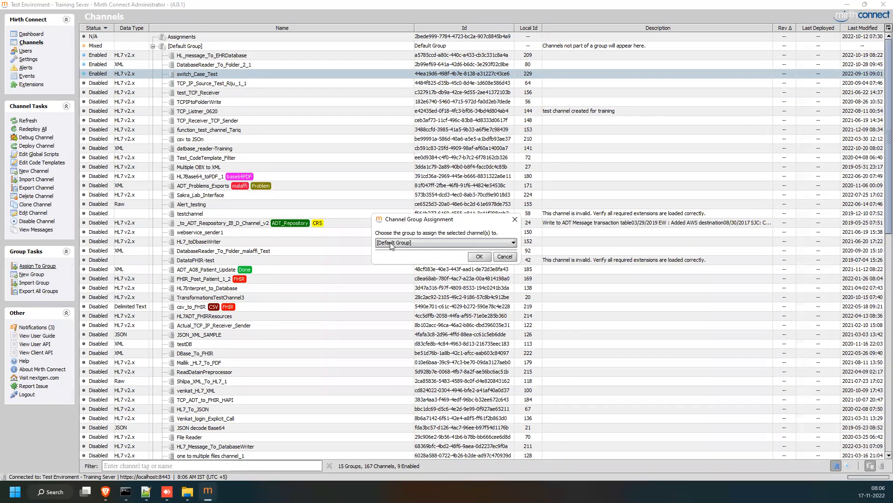
click(393, 243)
scroll(403, 300, down, 3)
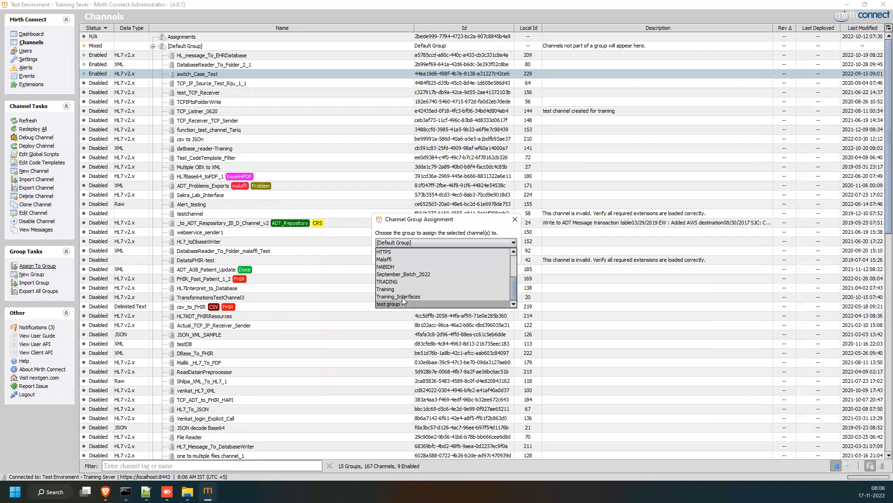
click(404, 303)
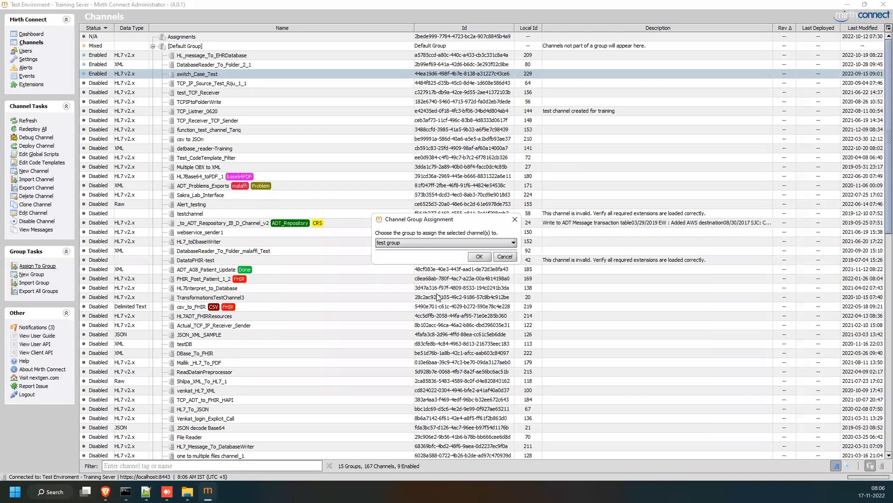
click(471, 260)
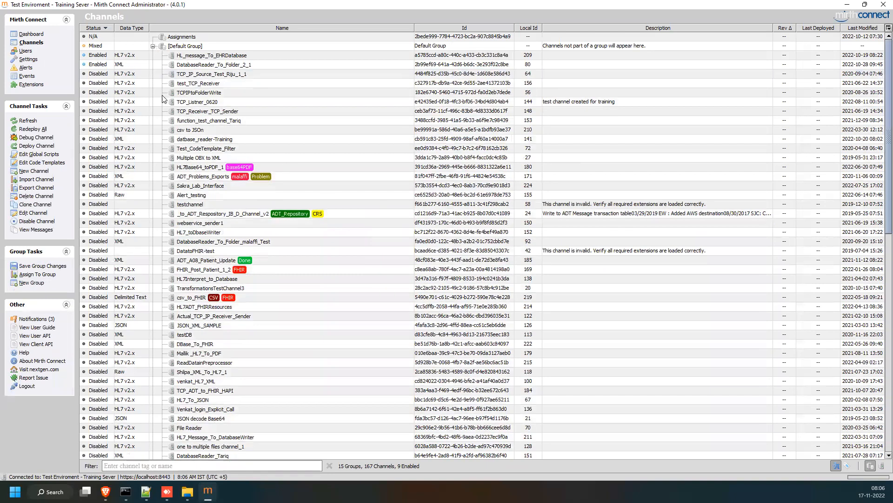
click(152, 46)
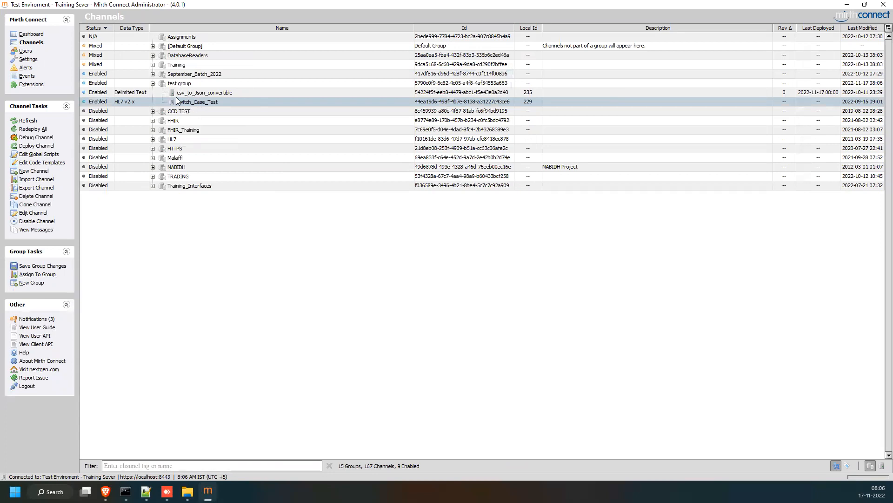
click(46, 266)
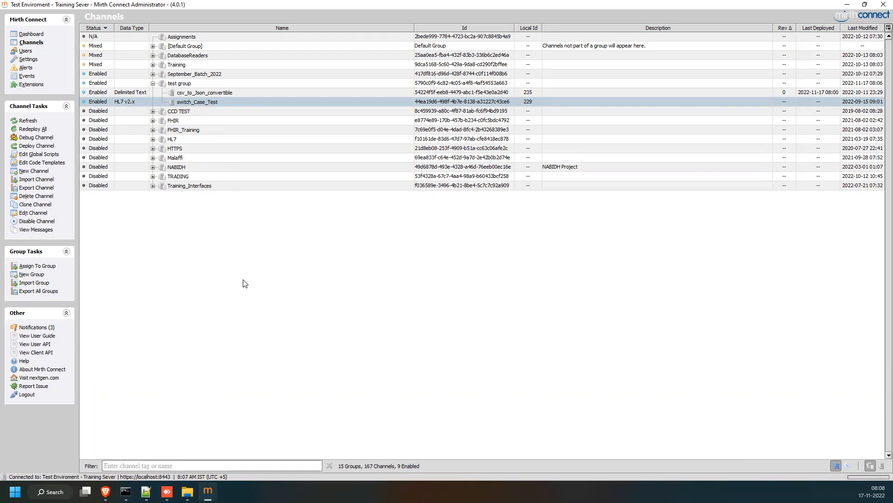
Filter the channel list by hl7, then clear the selection and the filter text.
text(hl7)
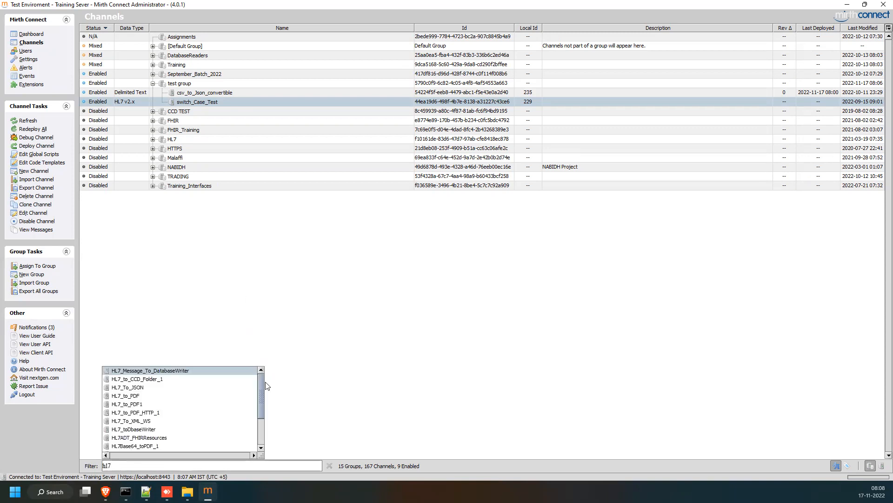
mouse_move(262, 391)
mouse_down()
mouse_move(263, 437)
mouse_move(262, 382)
mouse_up()
click(325, 385)
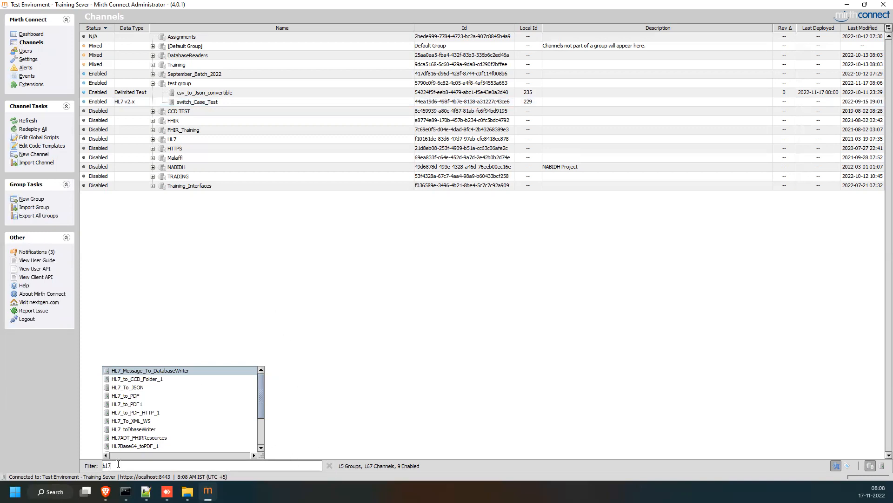
key(BackSpace)
key(BackSpace)
key(BackSpace)
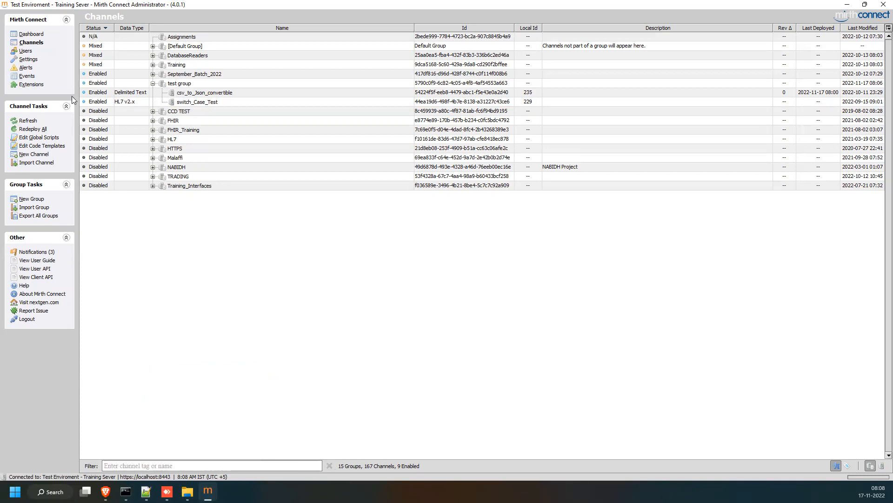
Select csv_to_Json_convertible, then start a new channel and view its Channel Reader source.
click(31, 34)
click(190, 93)
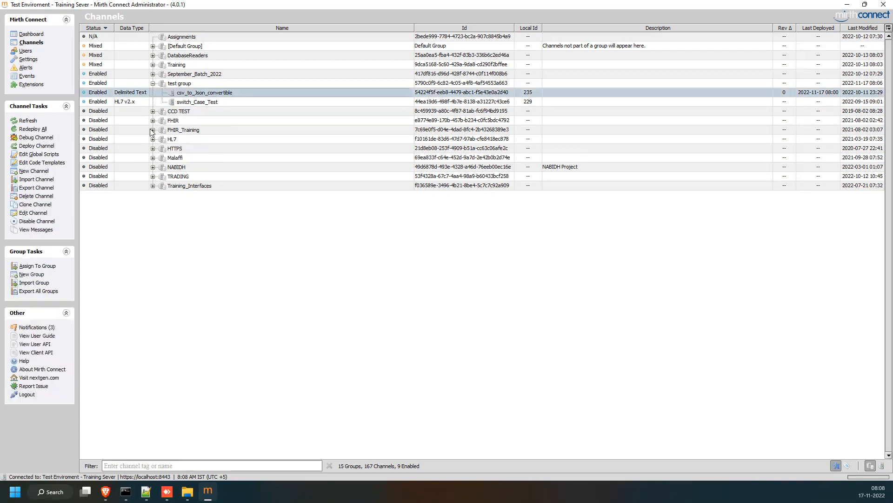
click(34, 171)
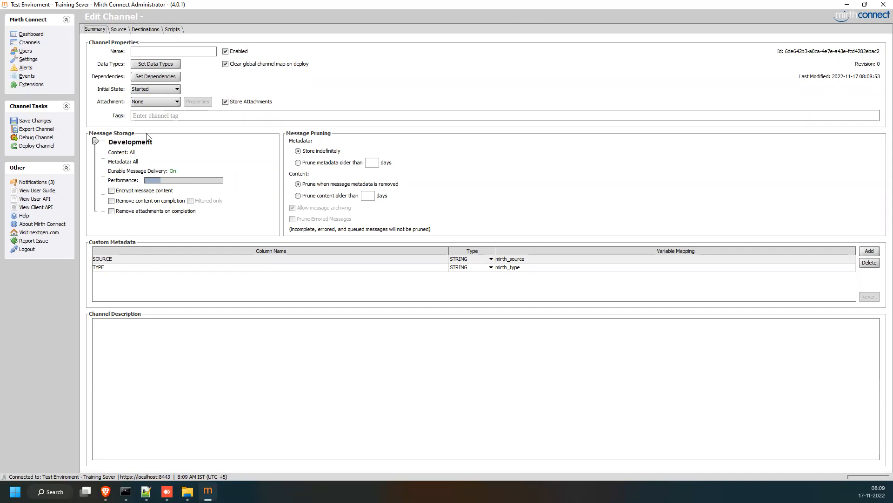
click(127, 31)
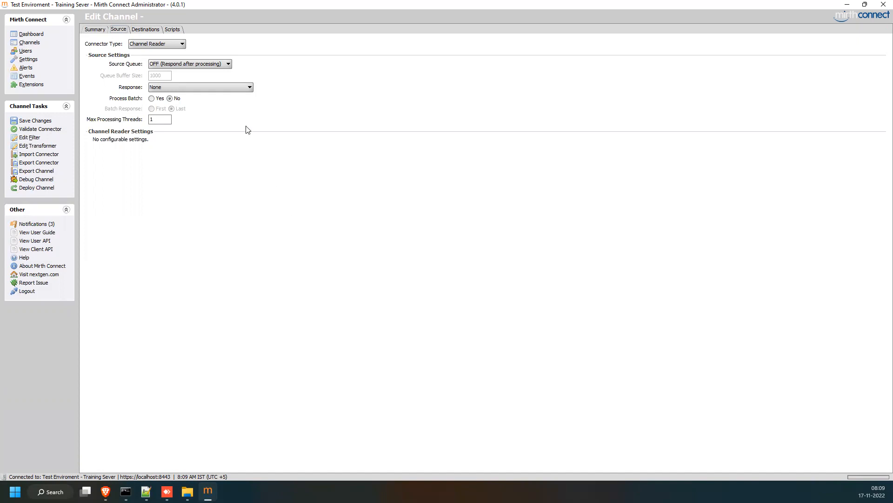
click(168, 47)
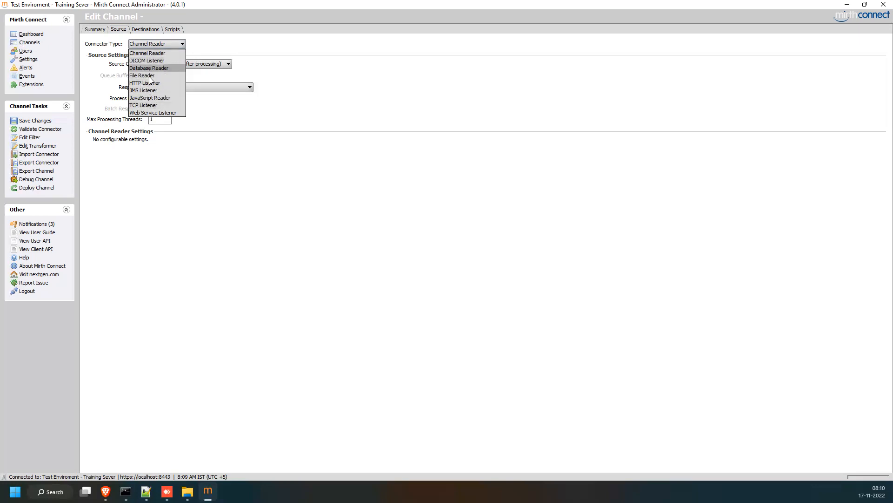
click(178, 265)
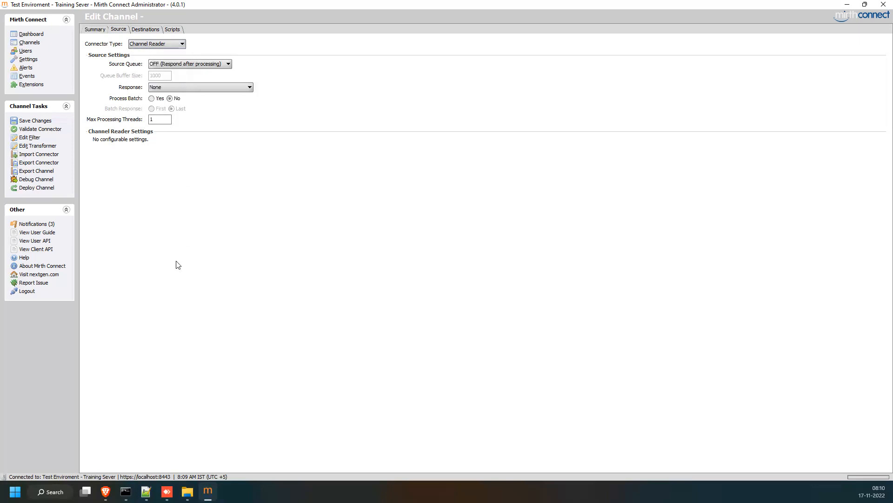
click(142, 30)
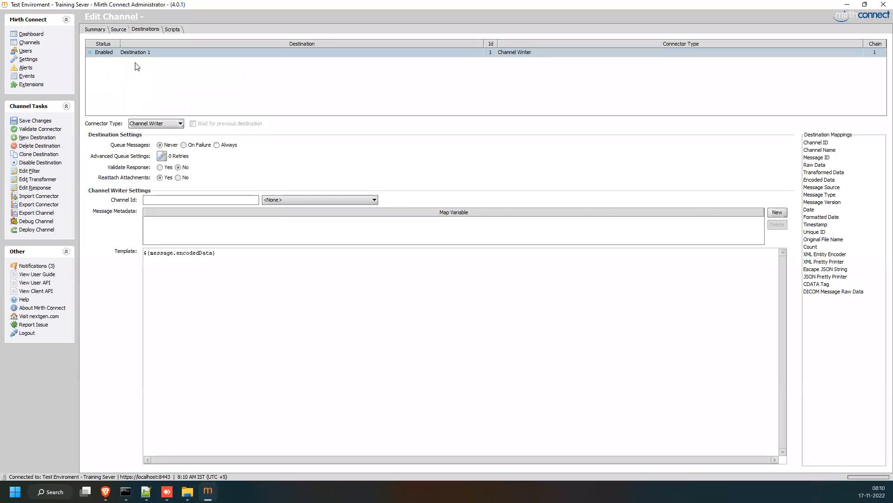
Keep Destination 1 as Channel Writer and add destinations up to Destination 7.
click(178, 125)
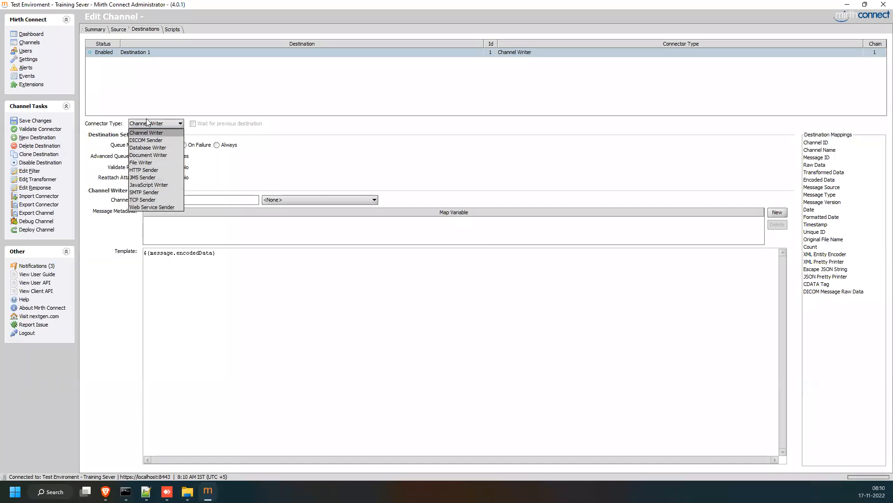
click(289, 148)
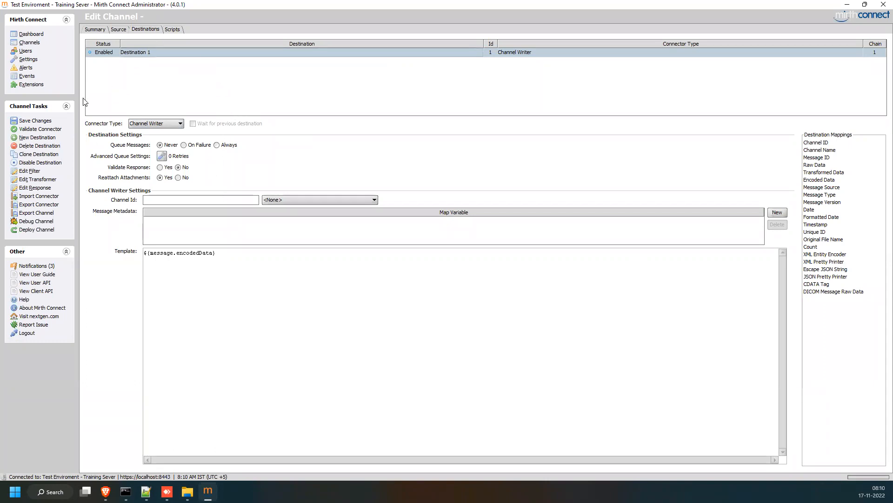
click(43, 137)
click(42, 138)
click(42, 137)
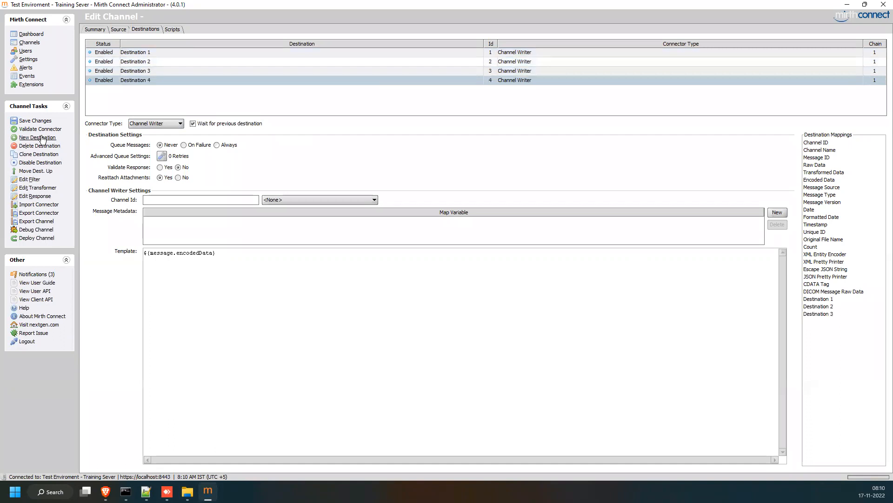
click(42, 137)
click(43, 138)
click(41, 137)
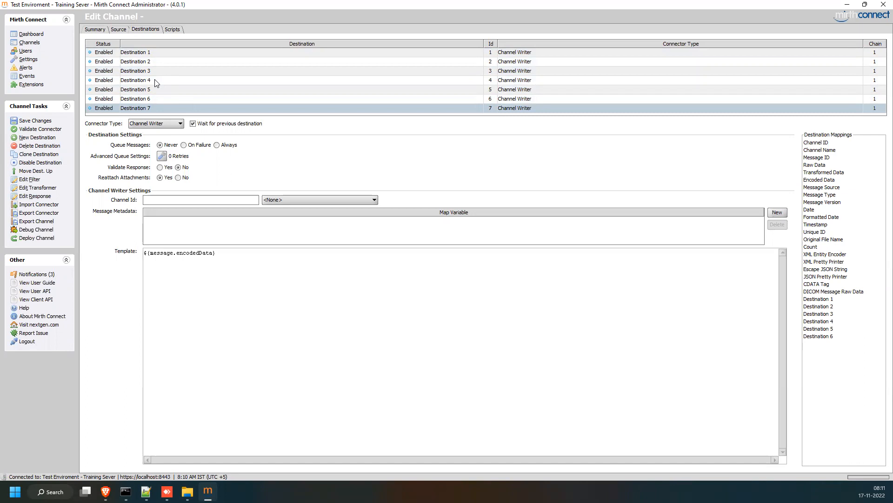
Delete the six added destinations, leaving only Destination 1, and view the channel's Scripts.
click(47, 148)
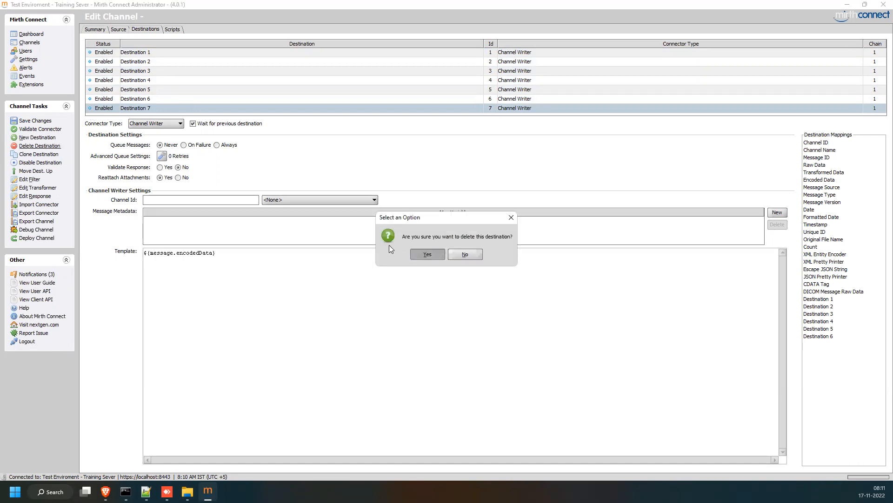
key(Return)
click(42, 148)
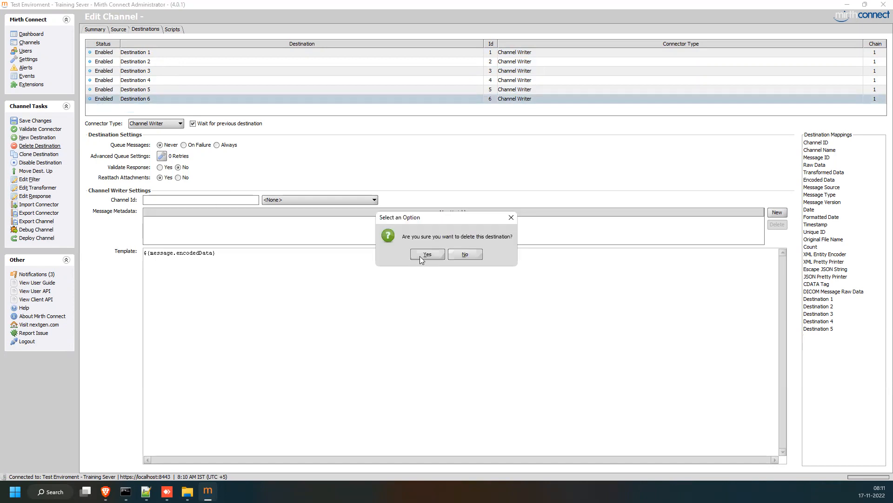
key(Return)
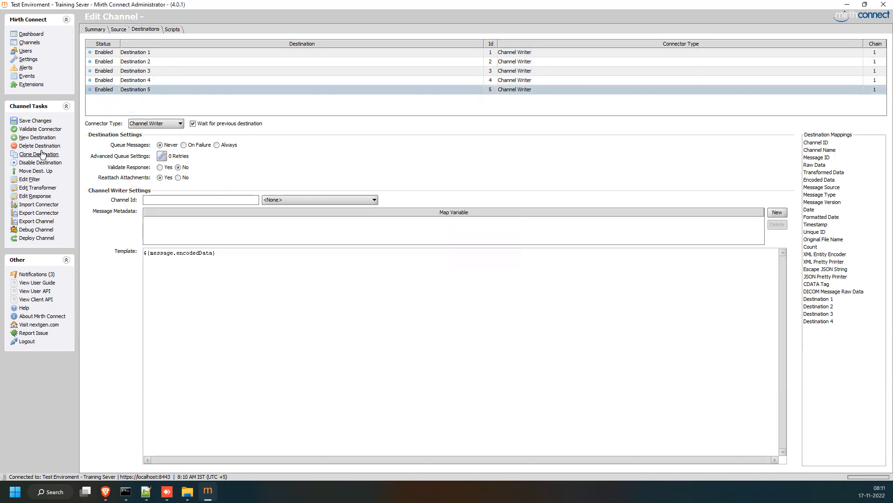
click(27, 147)
key(Return)
click(27, 148)
key(Return)
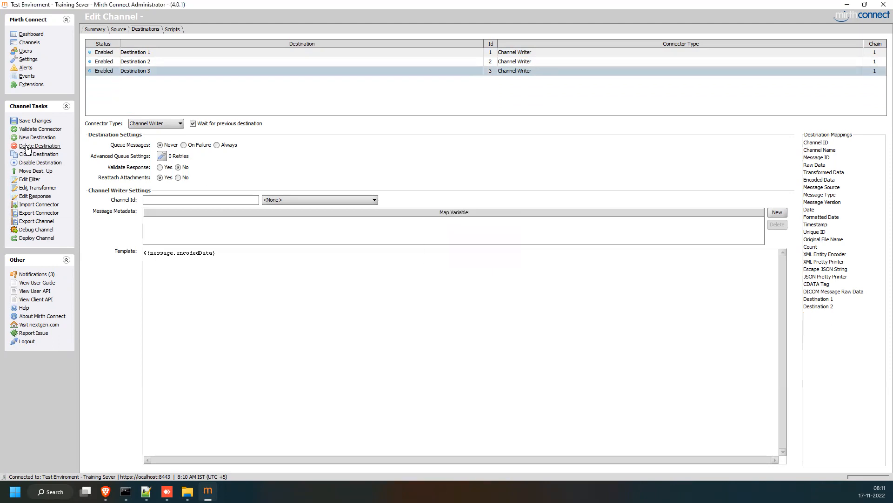
click(27, 148)
key(Return)
click(27, 148)
key(Return)
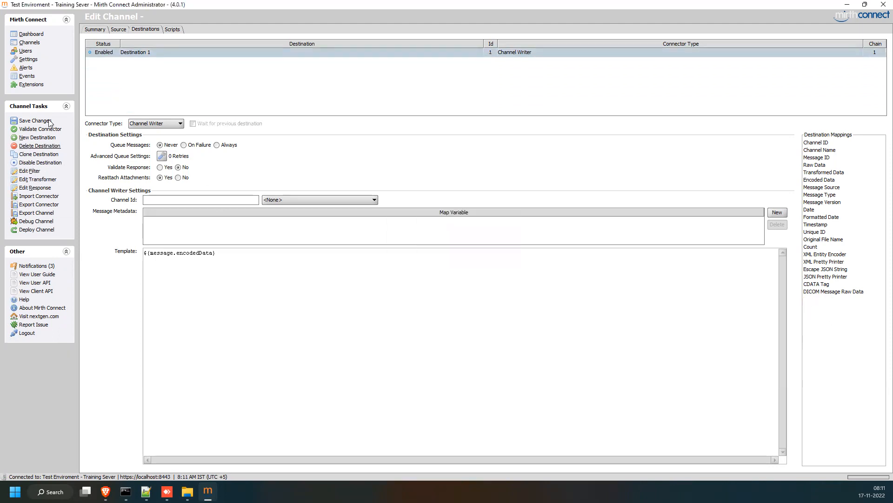
click(172, 30)
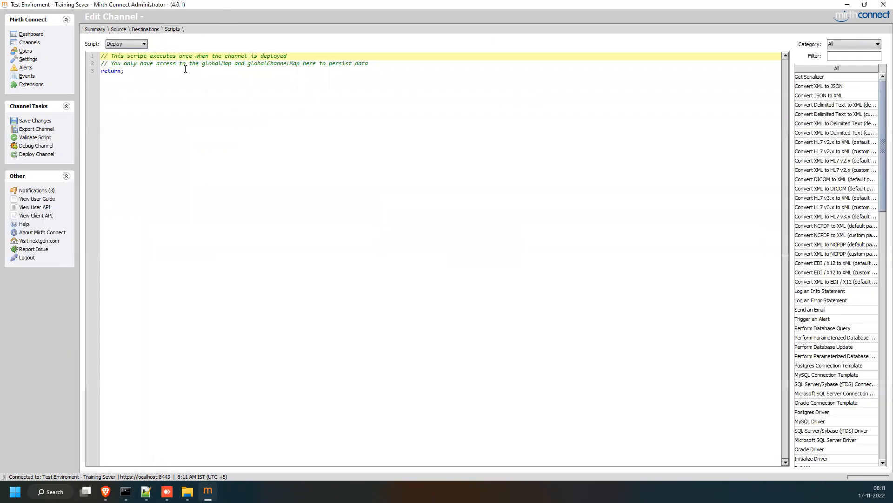
Check the script list, leave Deploy selected, and return to the channel Summary.
click(145, 47)
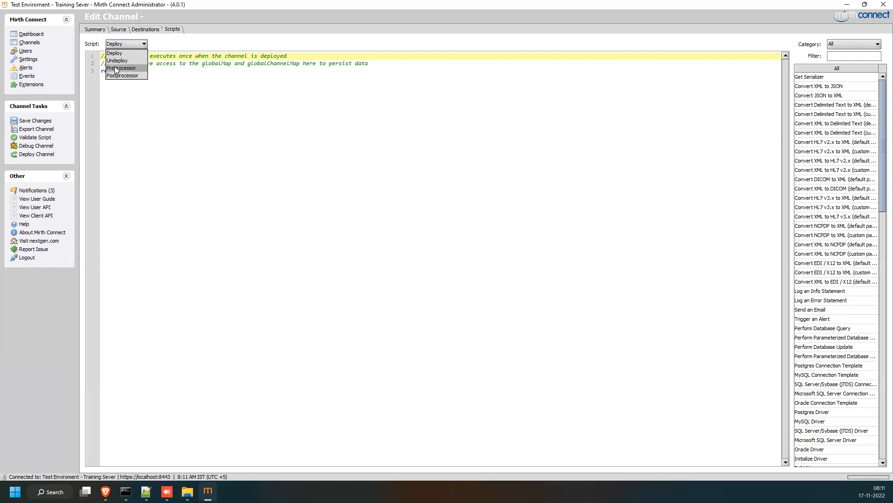
click(159, 174)
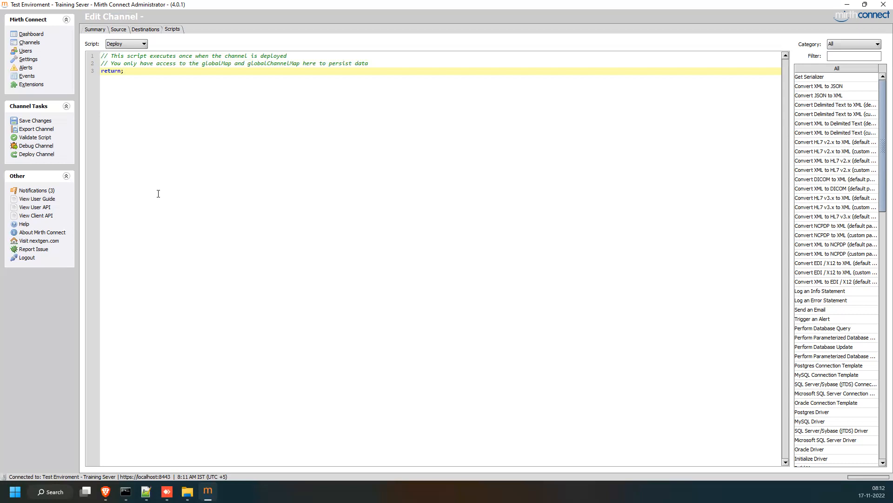
click(101, 30)
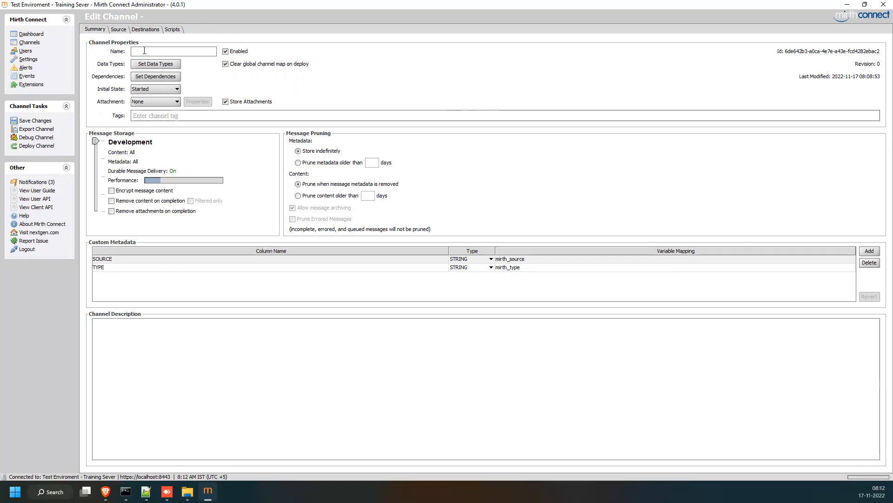
text(FileReader_To_FileWrite)
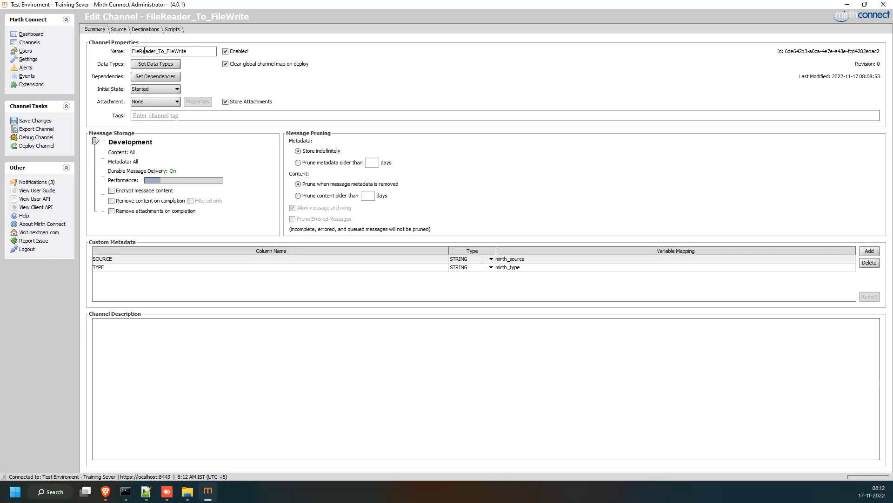
text(_Channel)
click(36, 123)
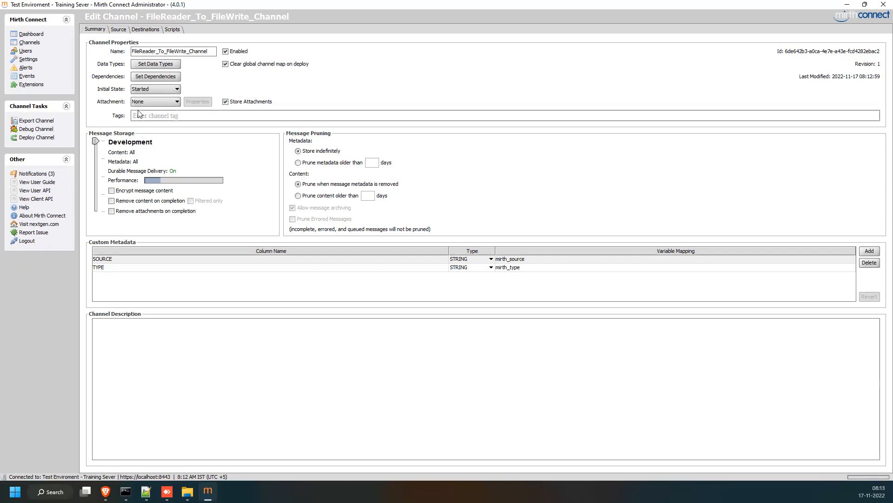
click(29, 42)
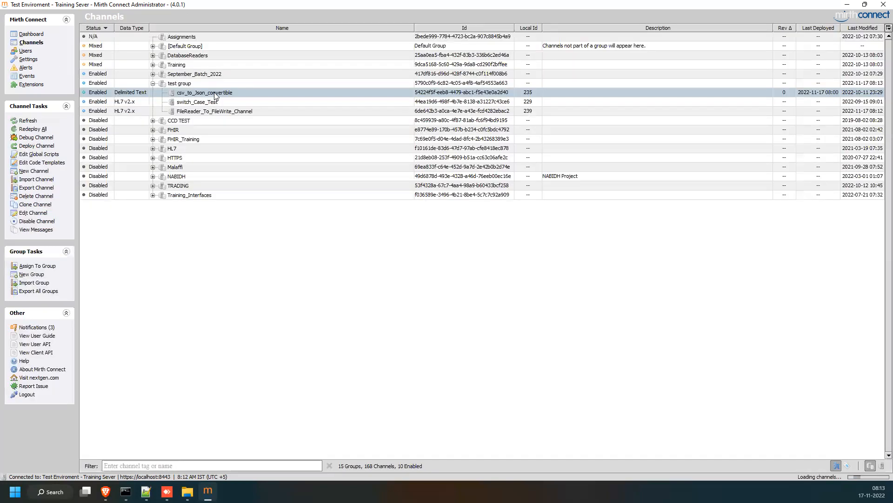
click(153, 47)
click(153, 46)
click(215, 112)
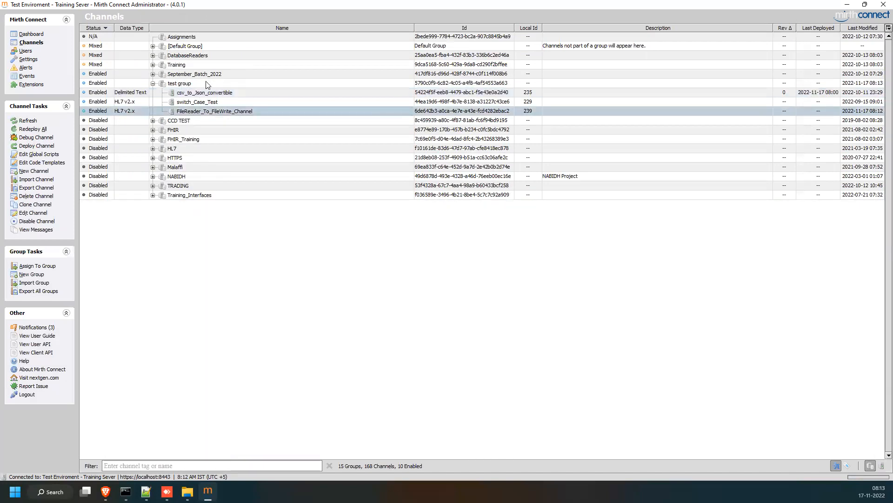
Open FileReader_To_FileWrite_Channel's data types and try JSON, then Raw, as the source outbound format.
double_click(213, 112)
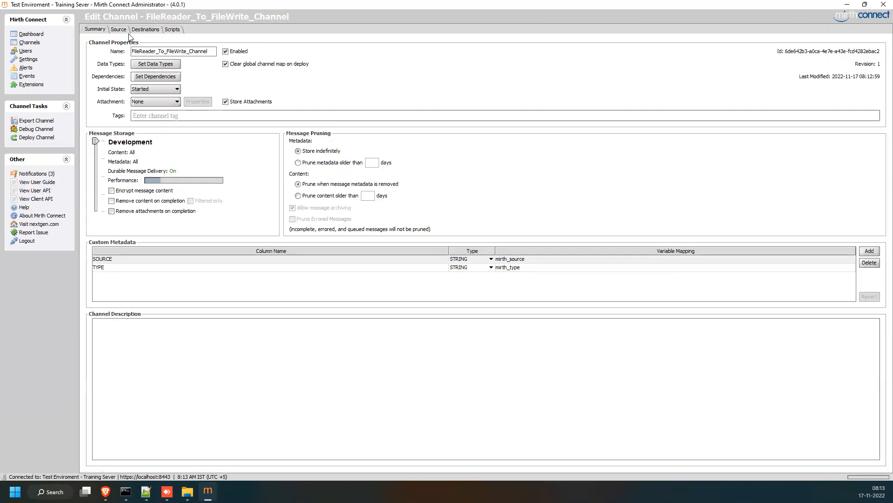
click(166, 68)
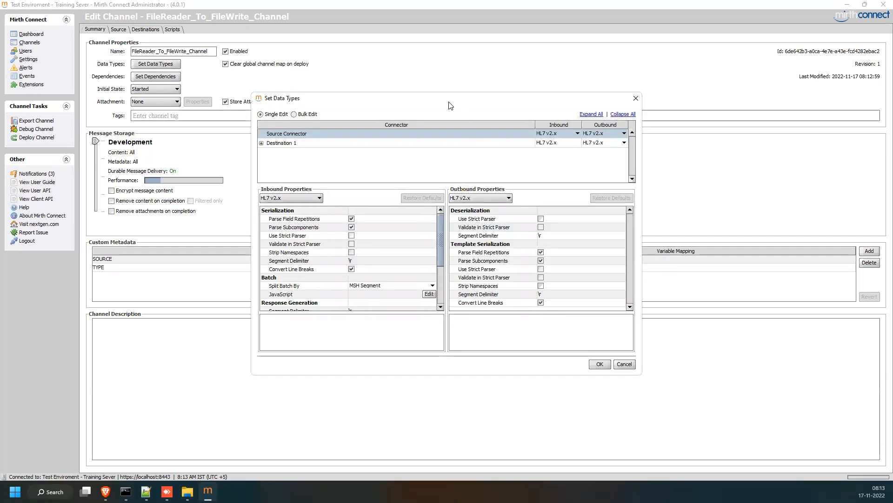
drag(434, 101, 382, 103)
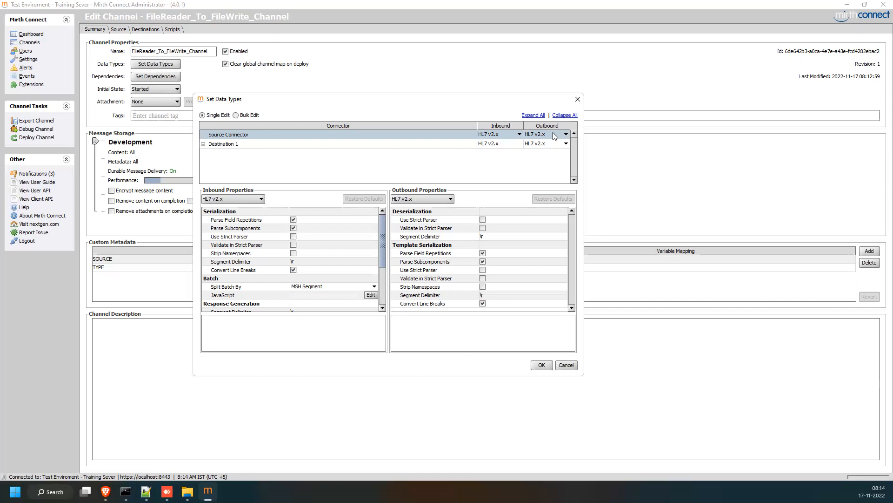
click(502, 144)
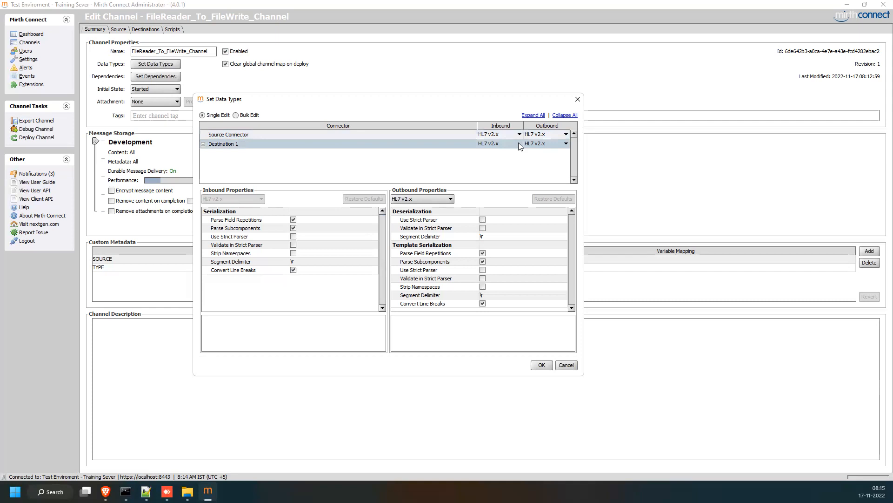
click(540, 134)
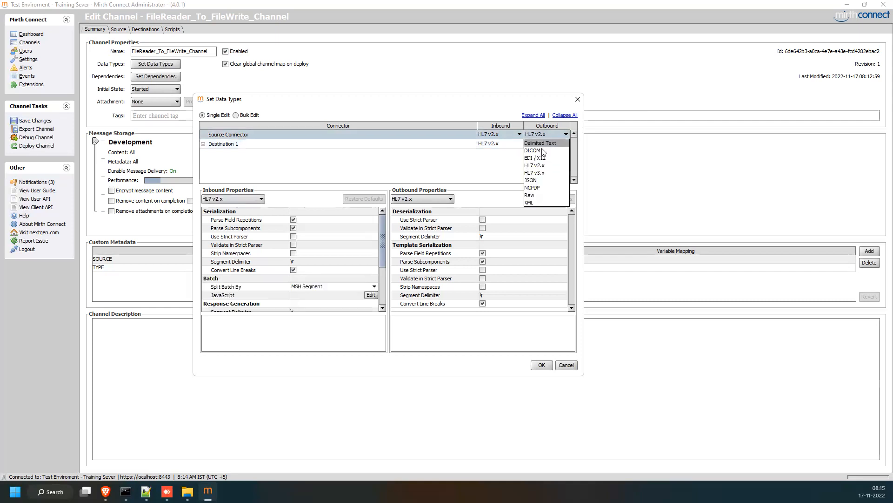
click(534, 180)
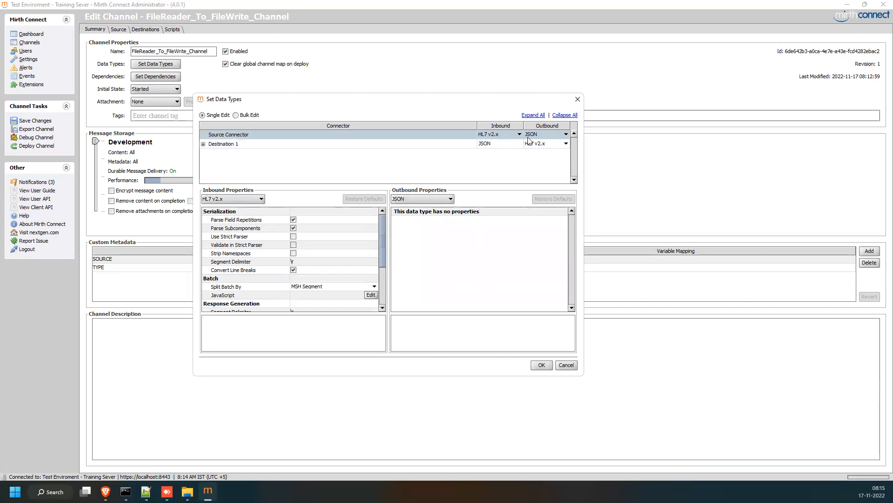
click(554, 136)
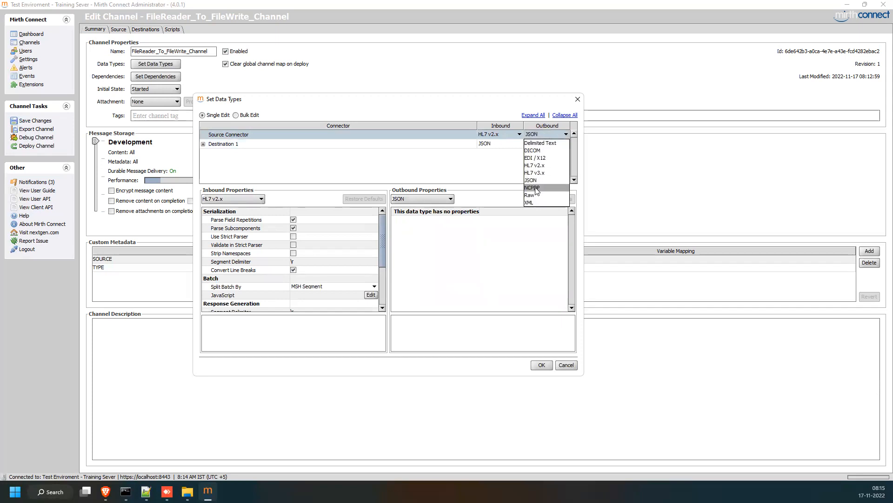
click(535, 197)
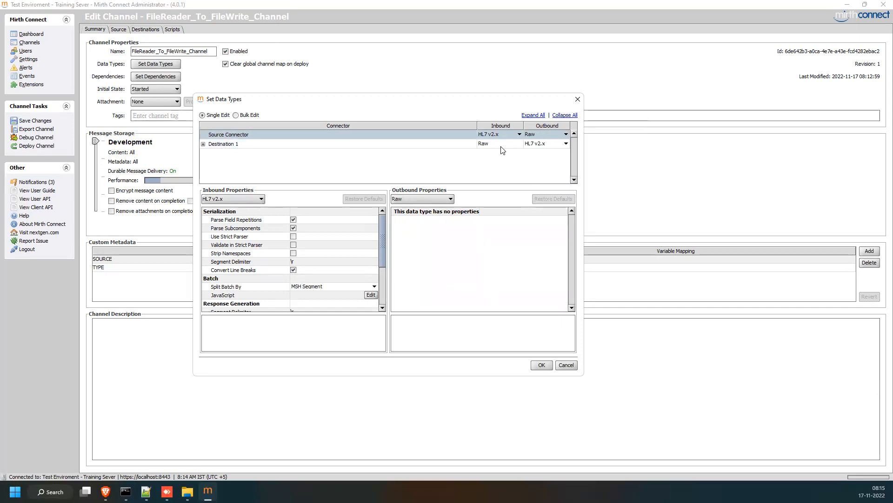
Try XML for Destination 1, restore both outbound formats to HL7 v2.x, and cancel.
click(554, 144)
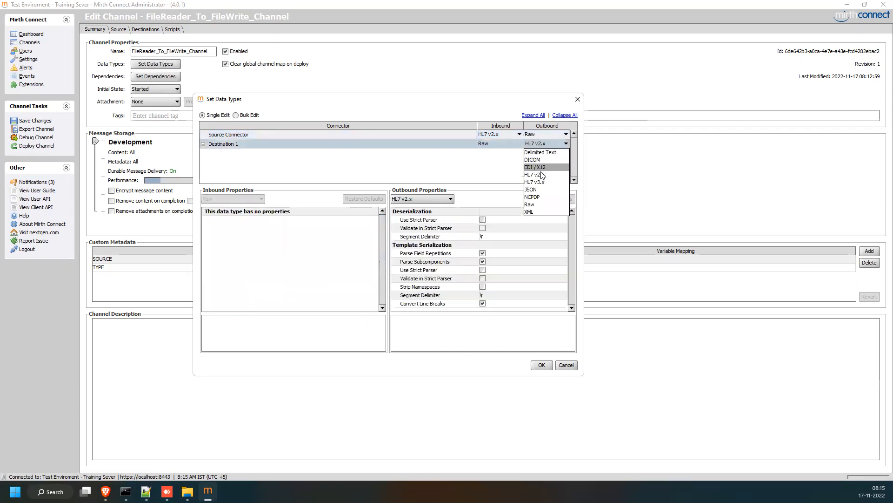
click(531, 212)
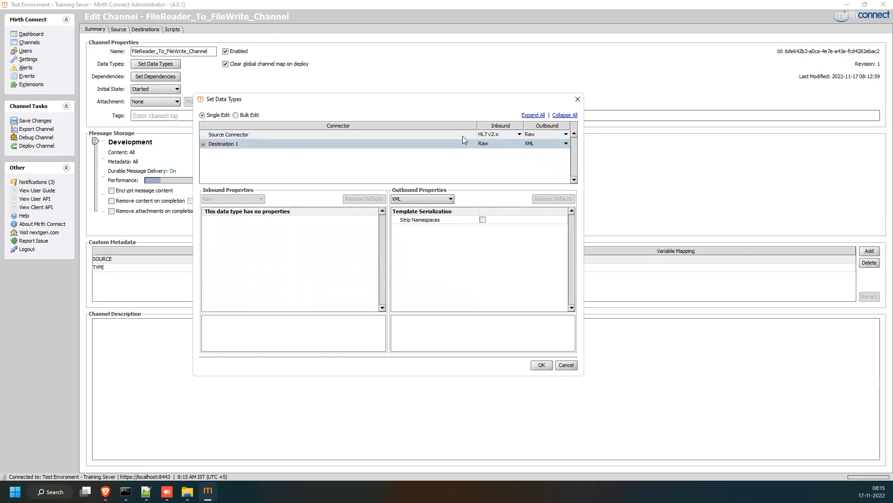
click(545, 134)
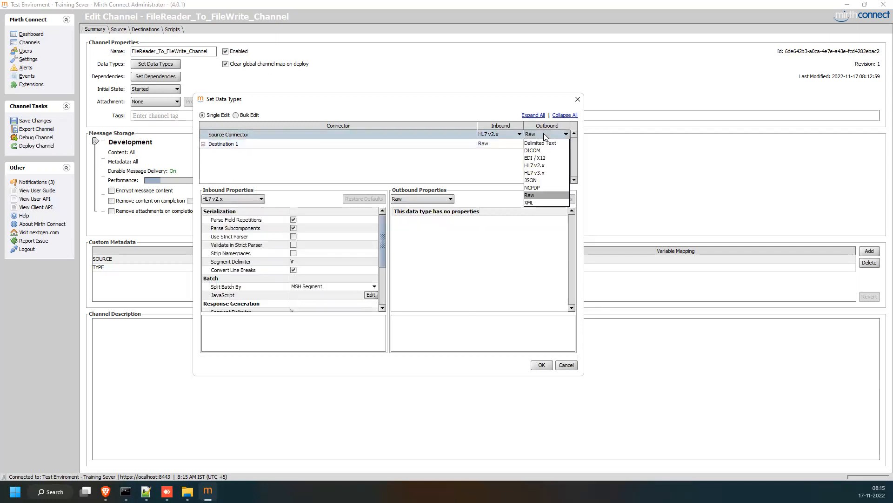
click(535, 166)
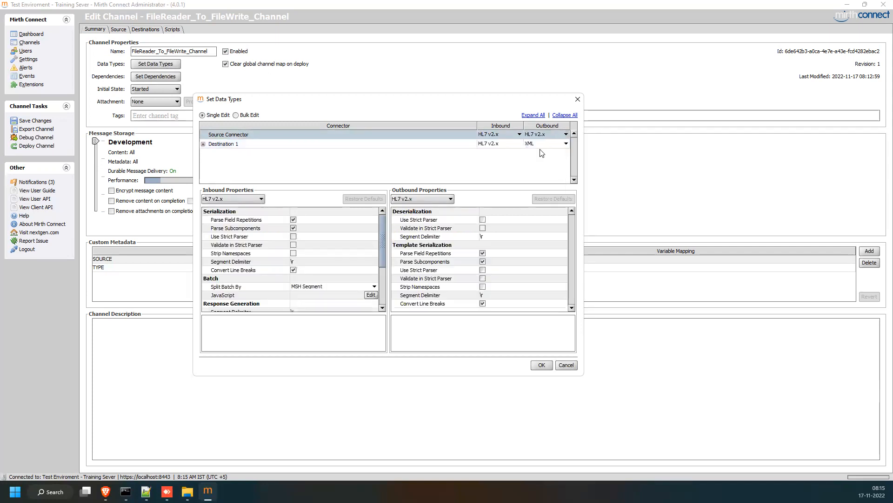
click(539, 143)
click(535, 176)
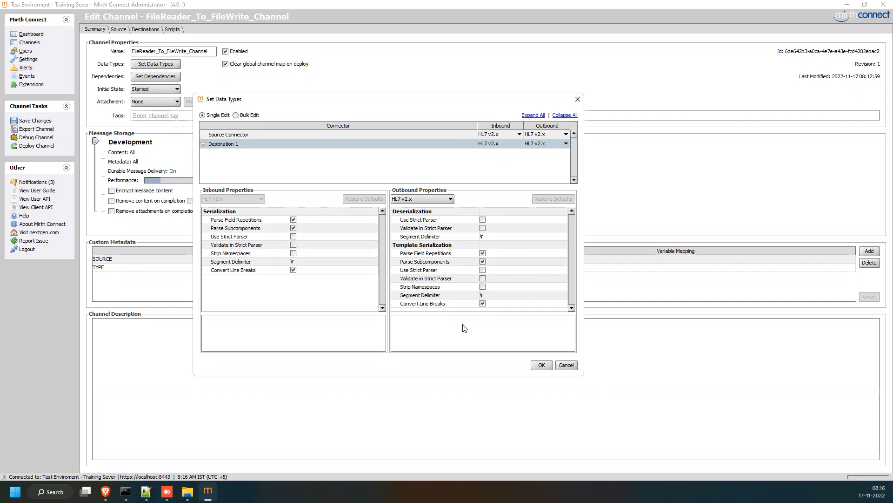
click(567, 364)
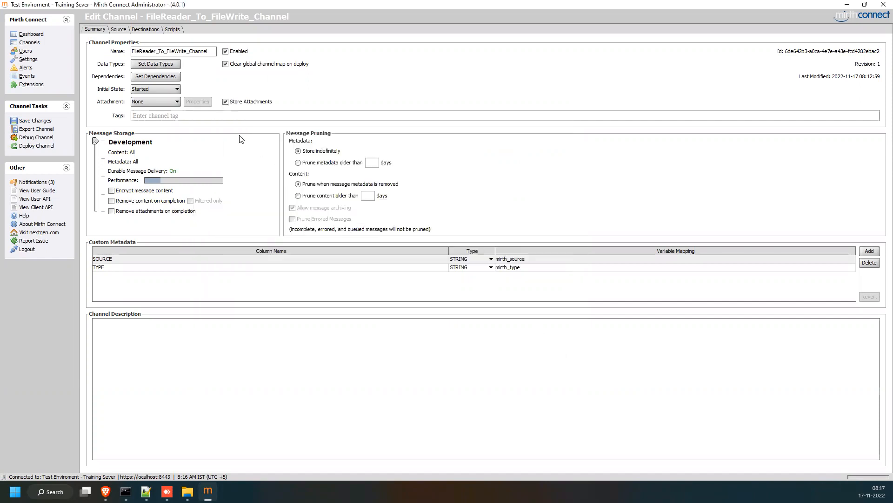
click(158, 77)
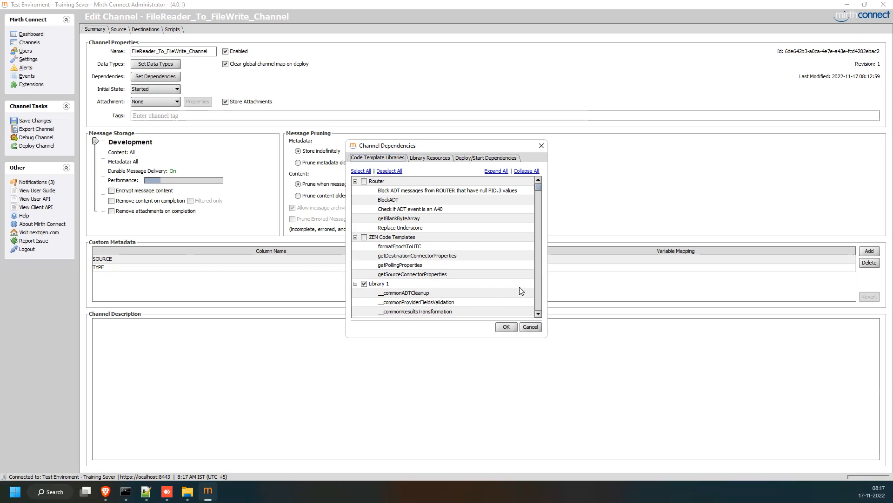
click(541, 145)
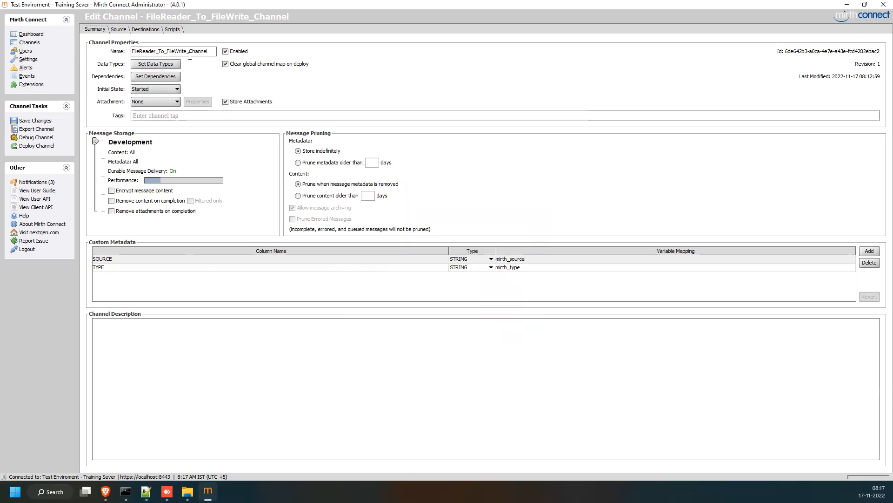
Set the channel's initial state to Paused and save it as revision 2.
click(141, 93)
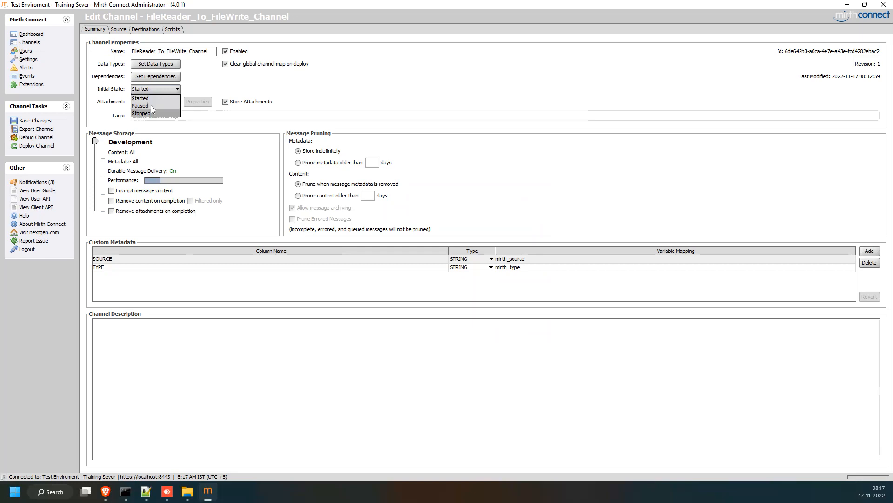
click(330, 83)
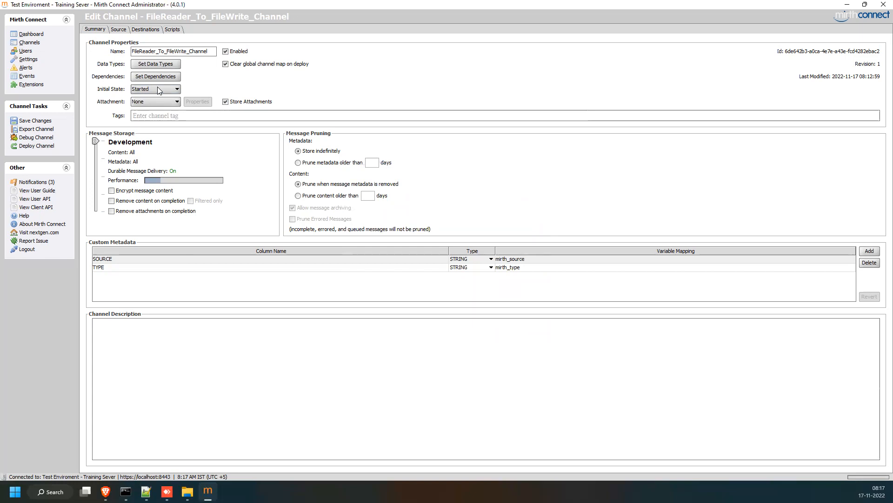
click(35, 120)
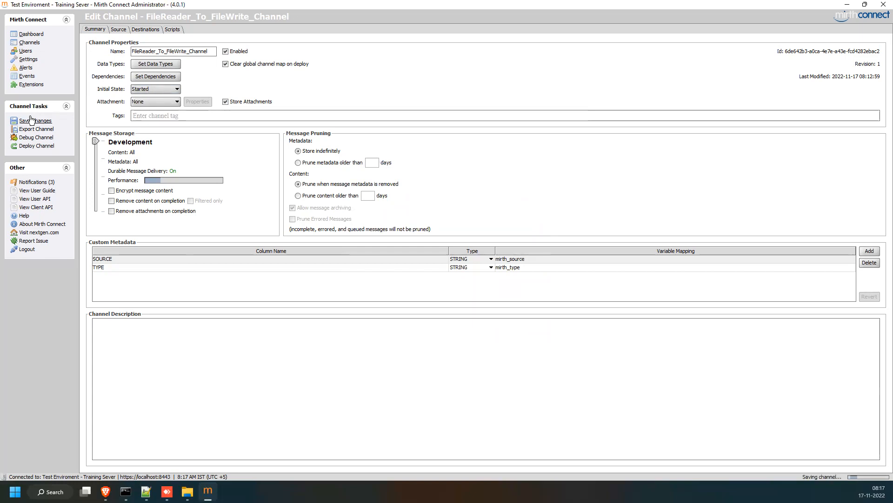
click(149, 88)
click(150, 102)
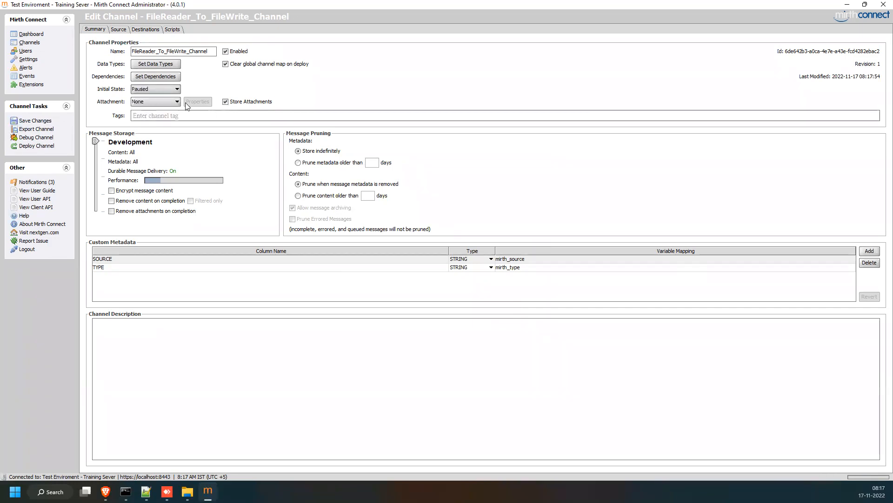
click(24, 122)
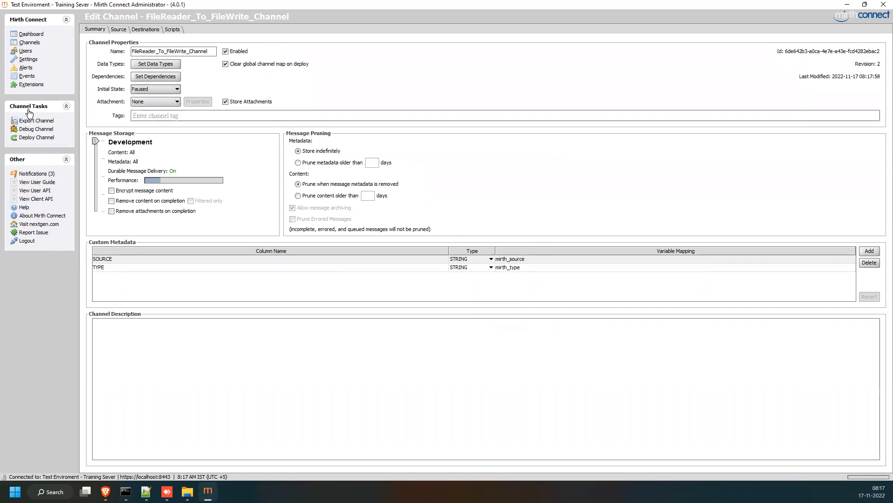
Deploy the channel, confirm, and select it on the Dashboard.
click(33, 136)
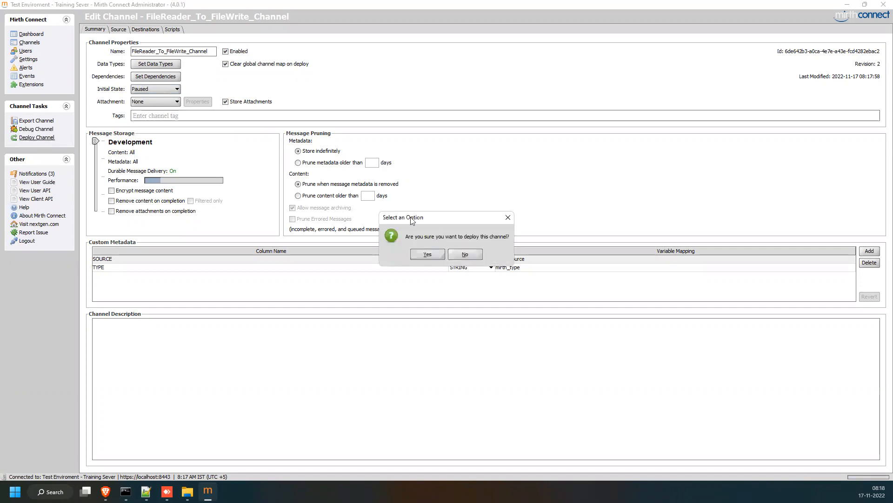
click(427, 254)
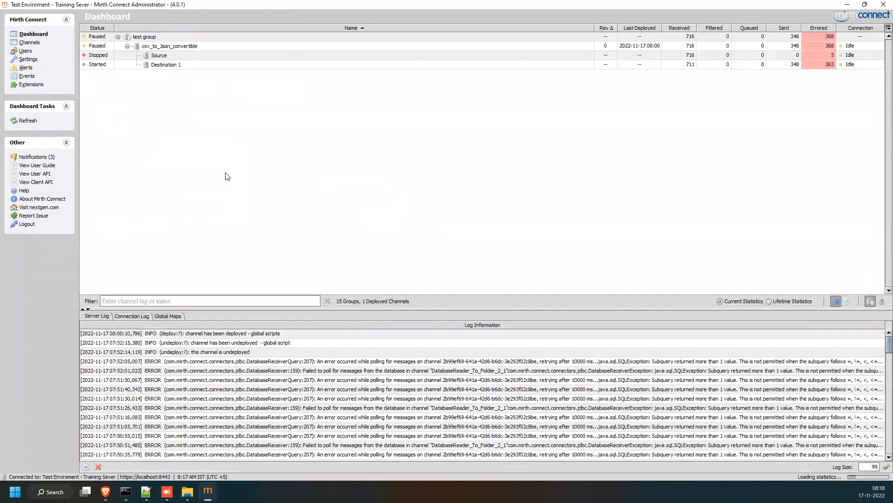
click(116, 76)
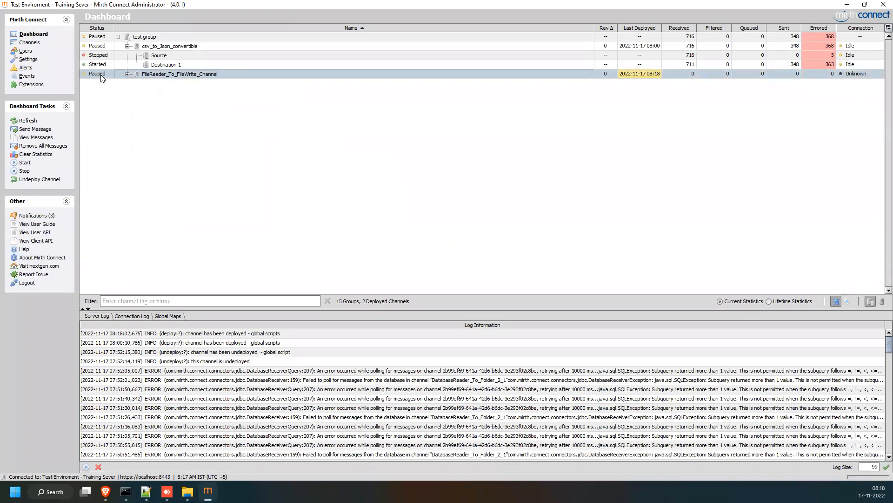
Reopen FileReader_To_FileWrite_Channel from the Channels list and show its initial state choices.
click(35, 44)
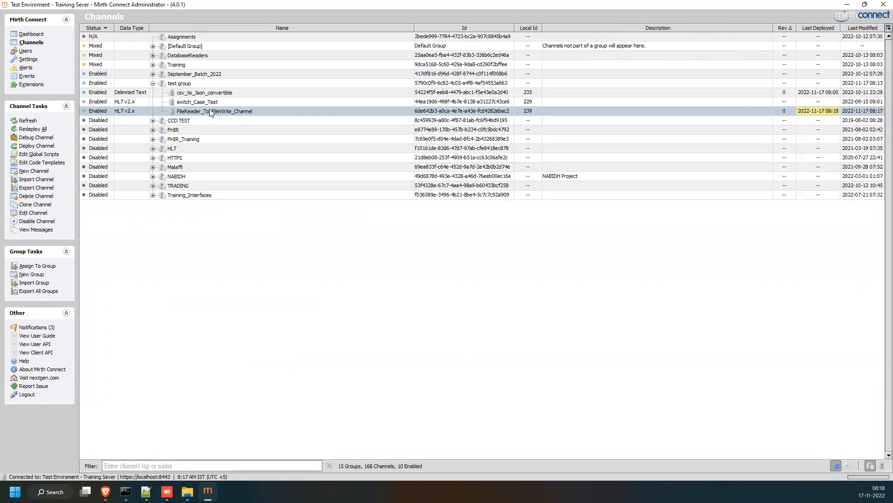
double_click(209, 109)
click(159, 90)
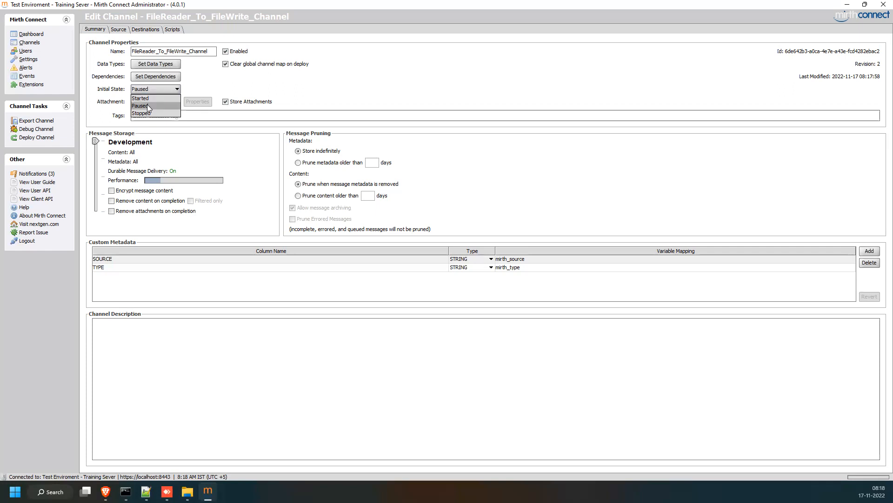
Switch the initial state back to Started, save as revision 3, and leave attachments at None.
click(149, 99)
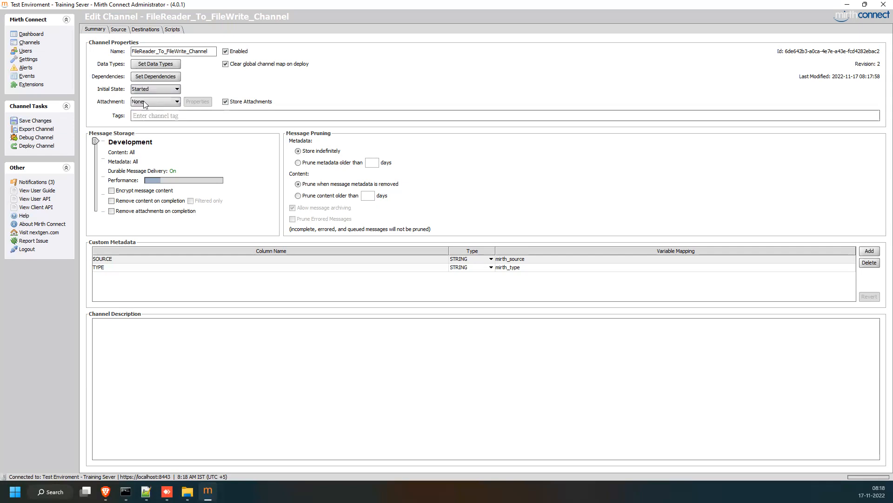
click(35, 120)
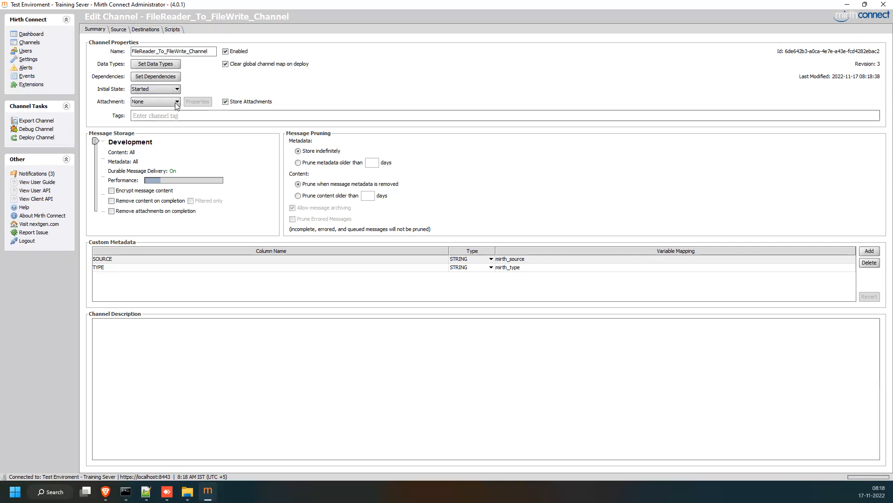
click(175, 102)
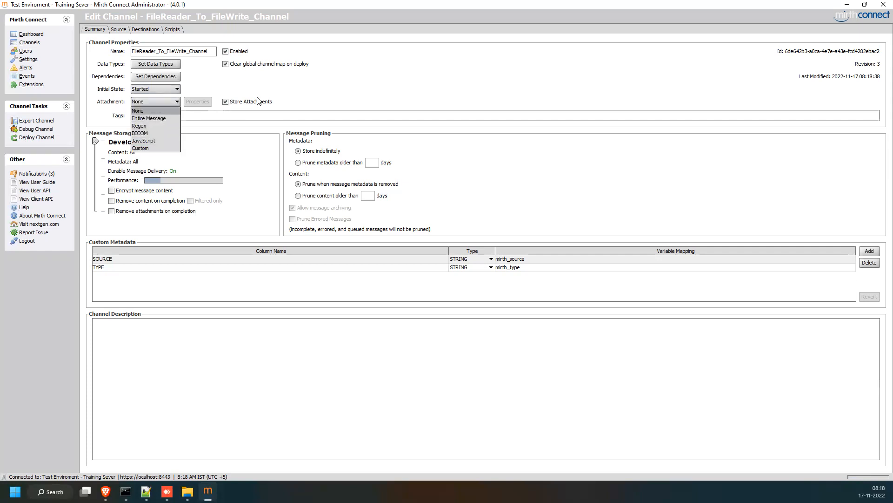
click(339, 84)
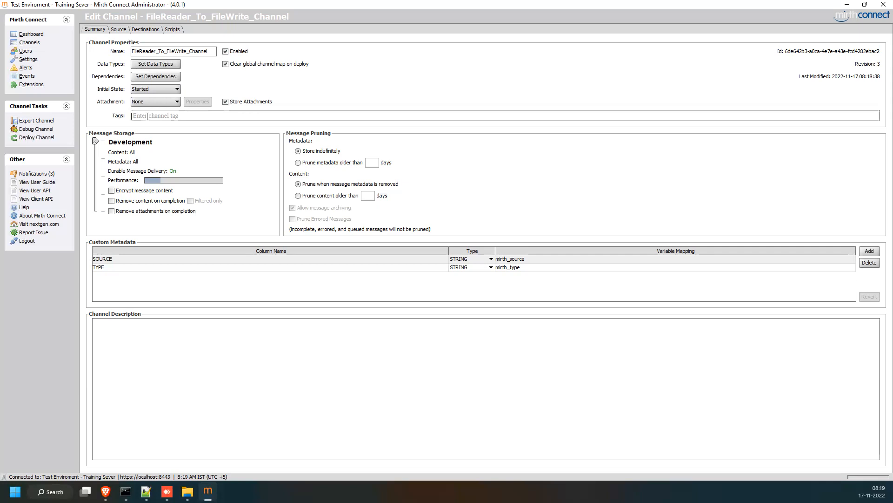
Add the ADT tag from 'ad' autocomplete, save, and go back to the Channels list.
text(adt)
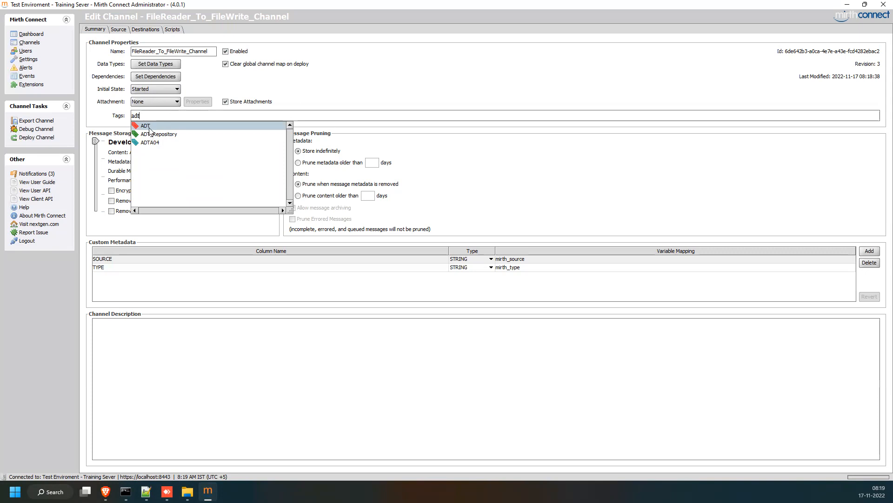
click(149, 128)
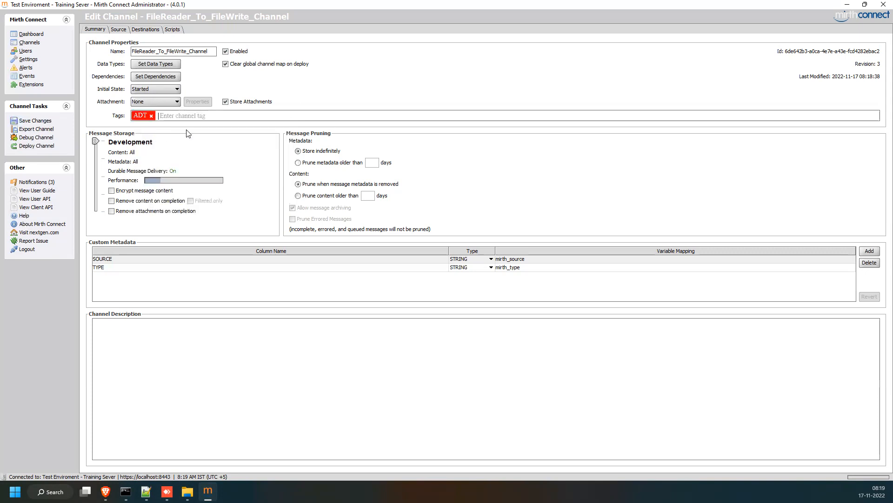
click(39, 124)
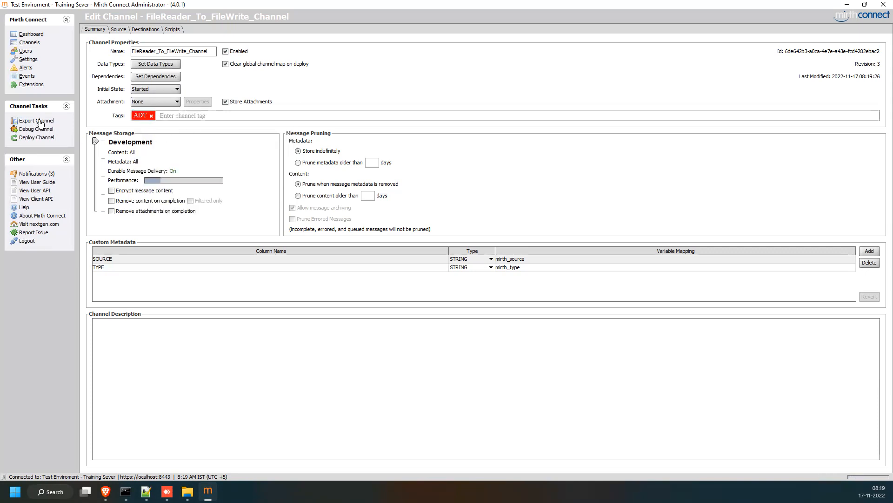
click(33, 42)
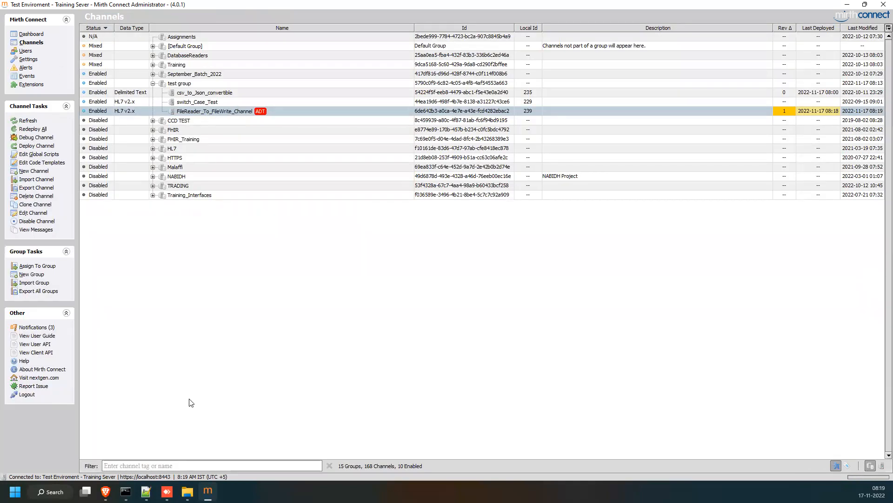
Filter channels by the ADT tag, expand Training and Default Group, then reopen FileReader_To_FileWrite_Channel.
click(154, 464)
text(ADT)
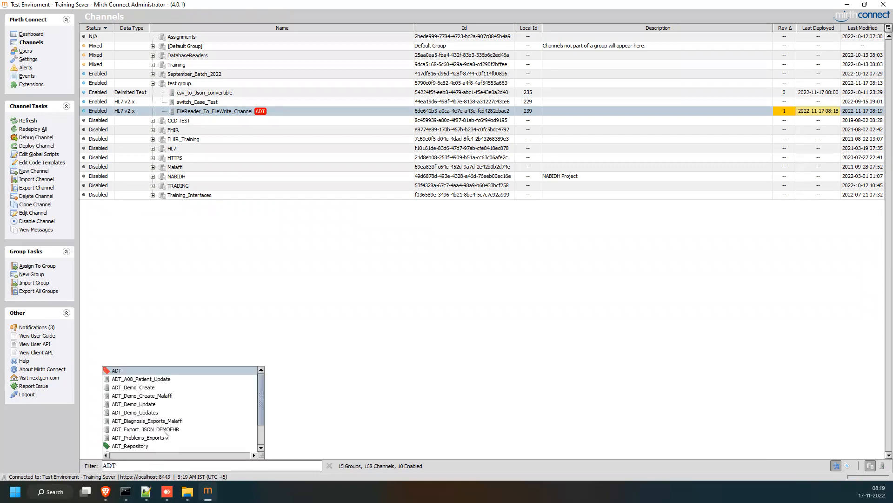
click(117, 372)
click(153, 64)
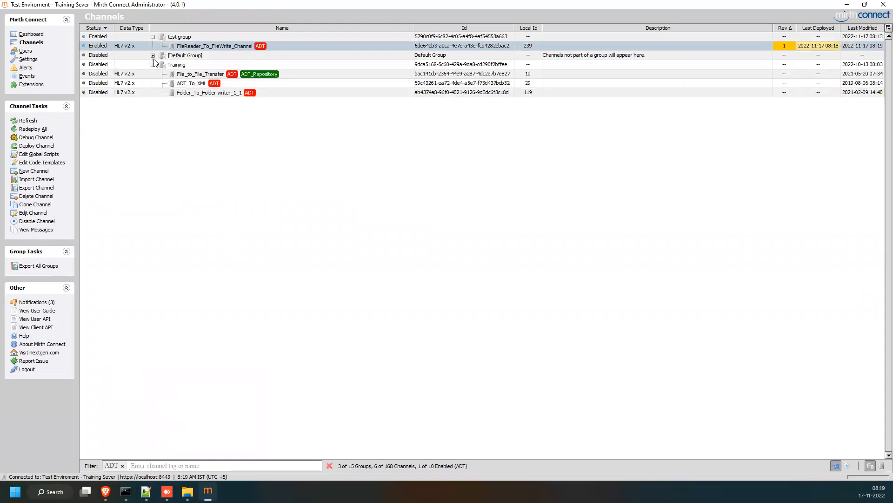
click(152, 55)
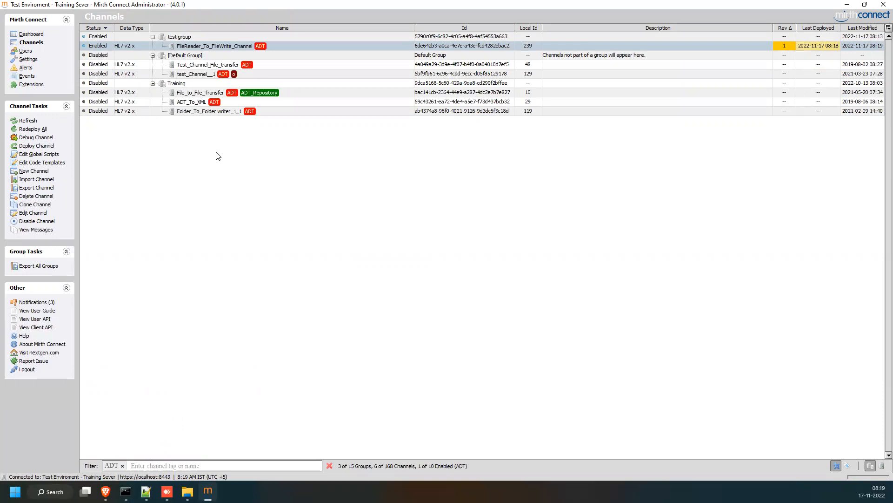
double_click(213, 46)
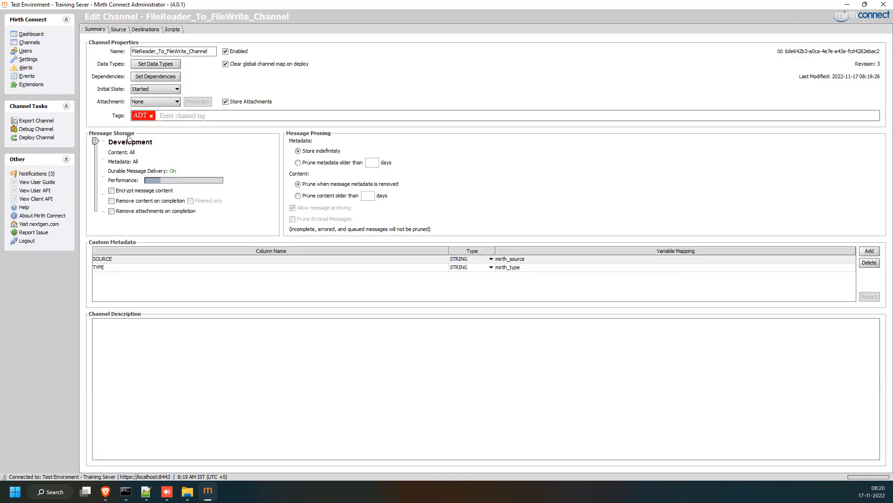
click(28, 61)
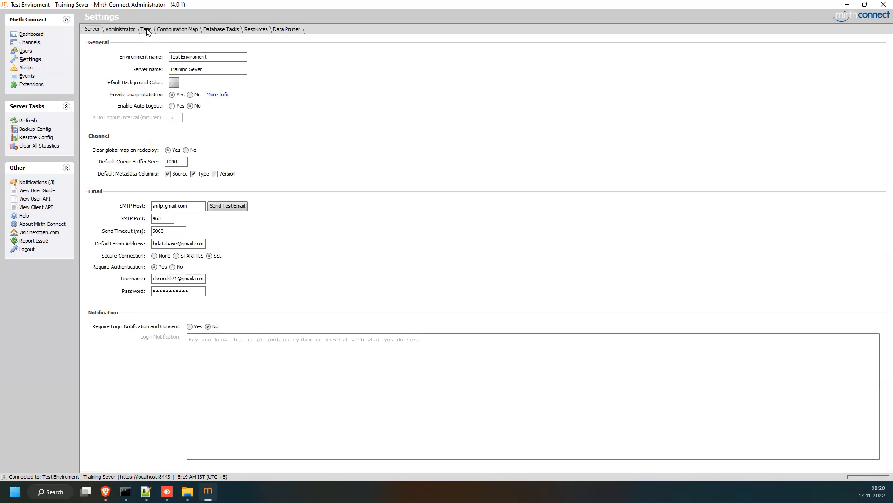
click(33, 61)
click(148, 30)
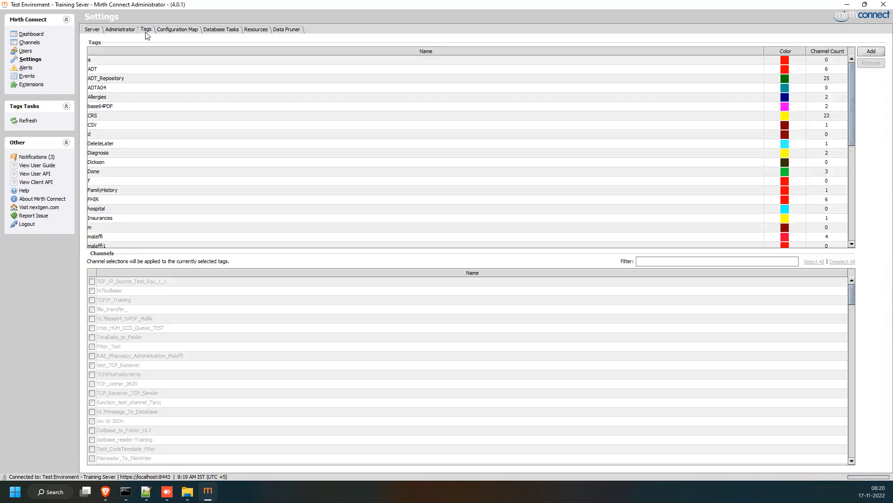
scroll(262, 168, down, 12)
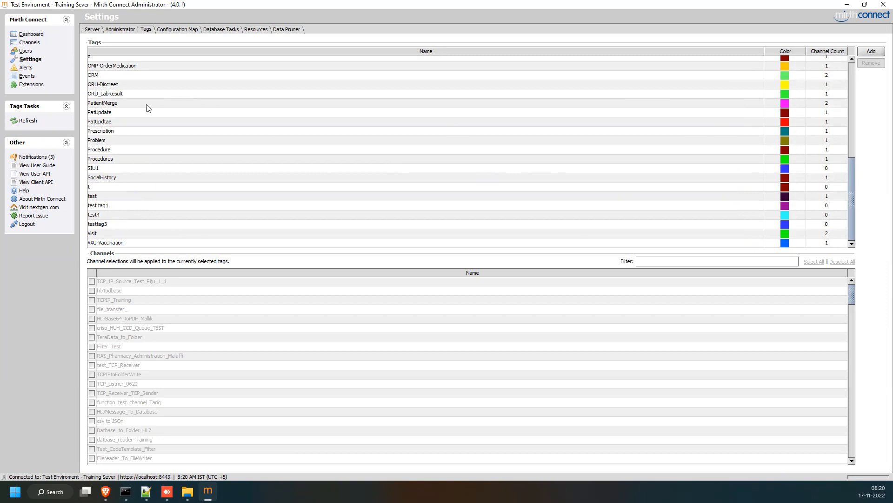
scroll(148, 108, up, 7)
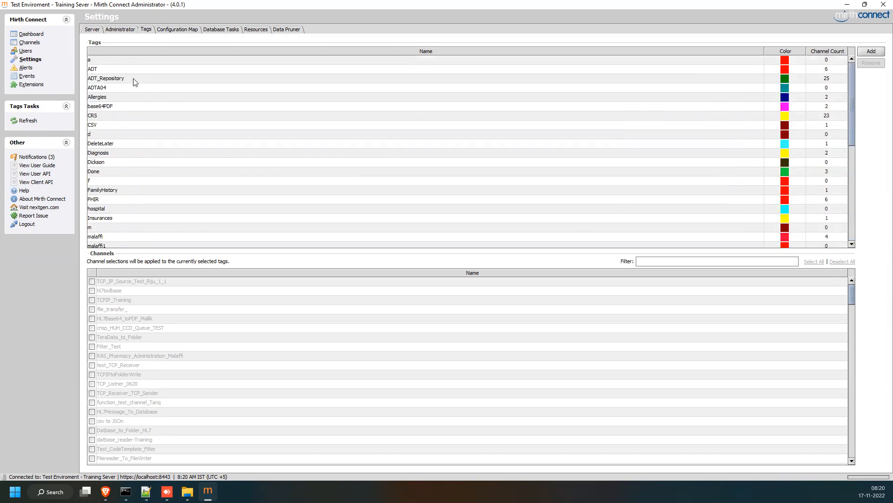
click(28, 43)
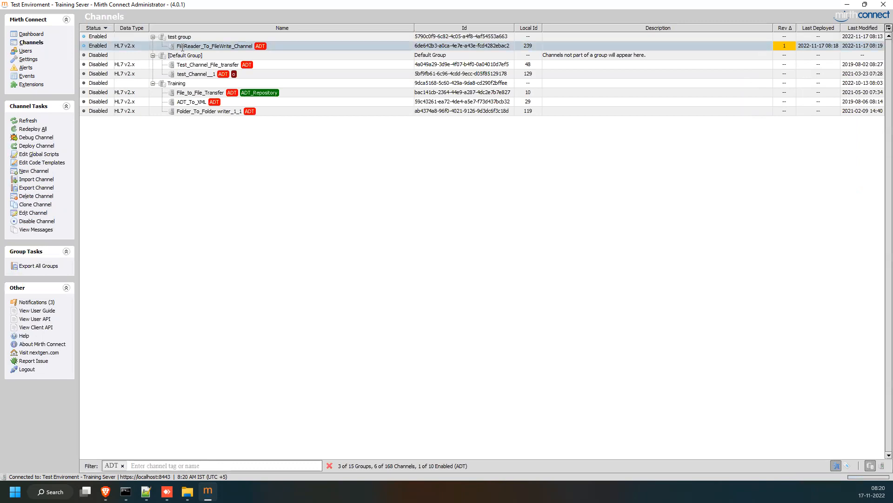
Reopen the channel and type then erase stray tag letters, keeping only ADT.
double_click(182, 47)
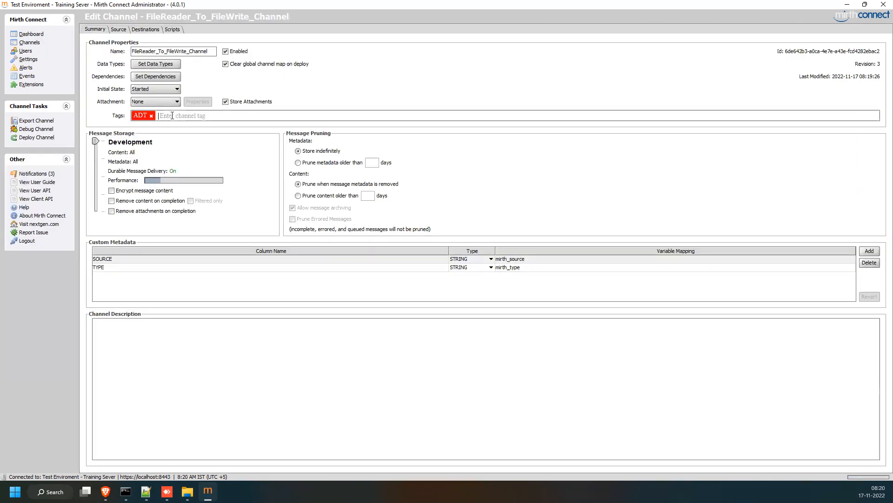
text(c)
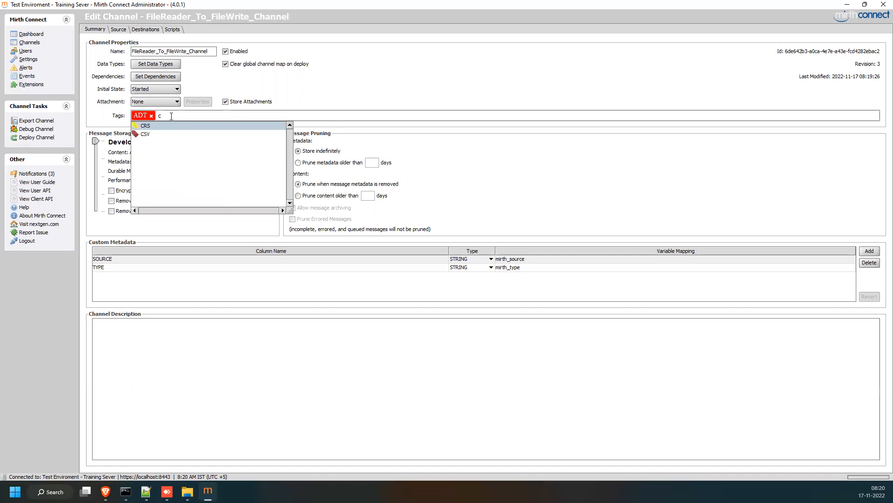
key(BackSpace)
text(a)
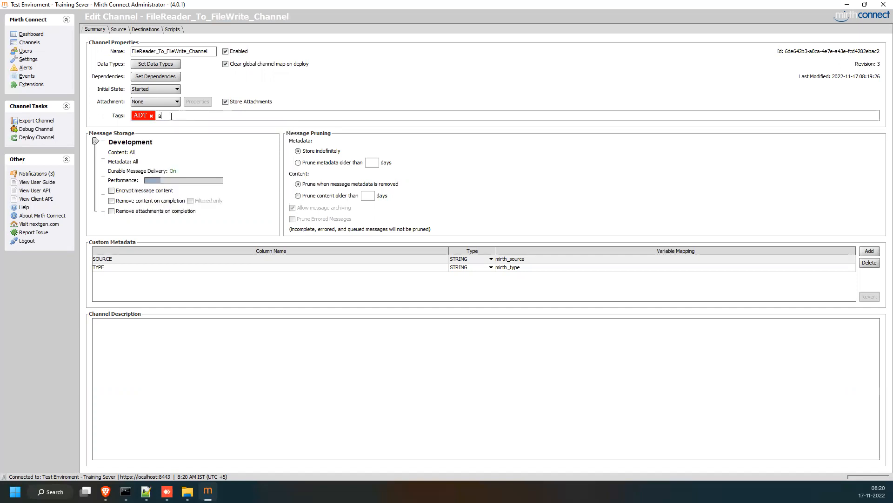
key(BackSpace)
Select the channel's Id text and toggle Enabled off and back on.
drag(784, 52, 878, 56)
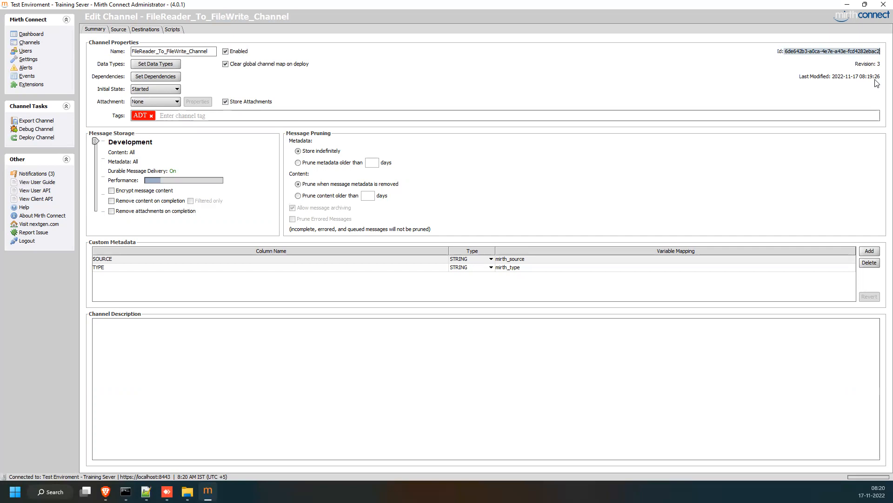
click(226, 52)
click(226, 52)
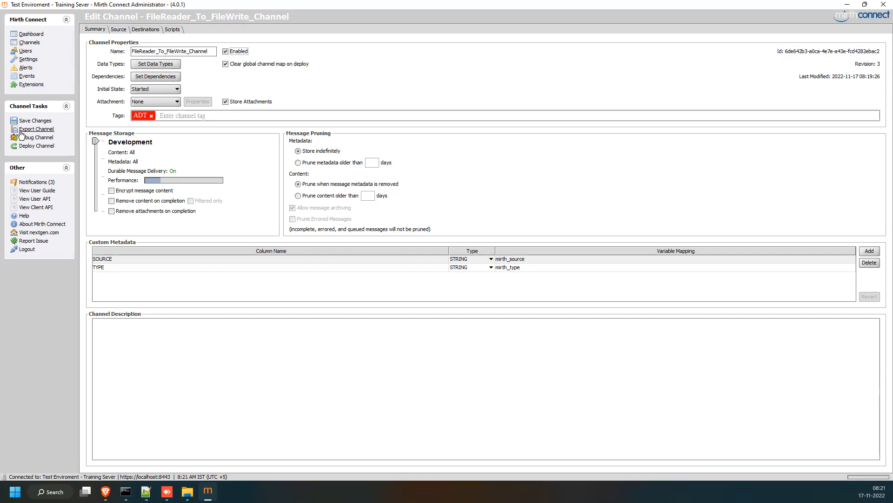
Switch between the Channels list and Dashboard a few times, then open FileReader_To_FileWrite_Channel for editing.
click(29, 42)
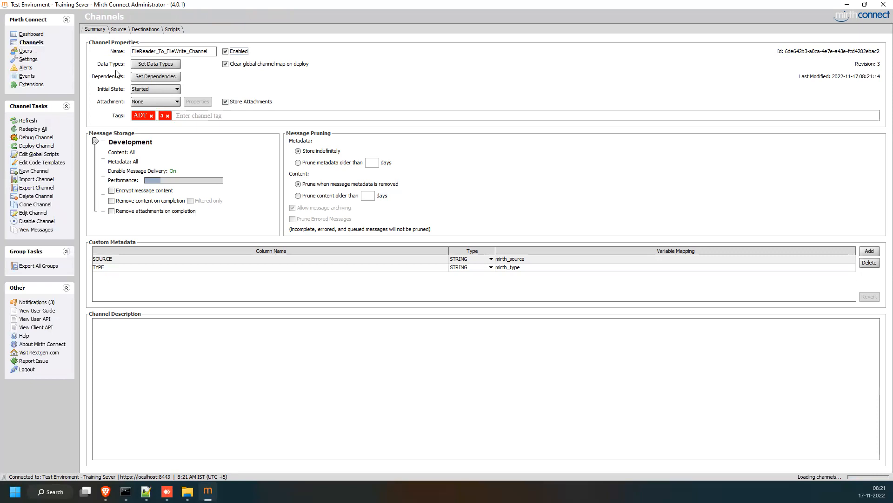
click(42, 36)
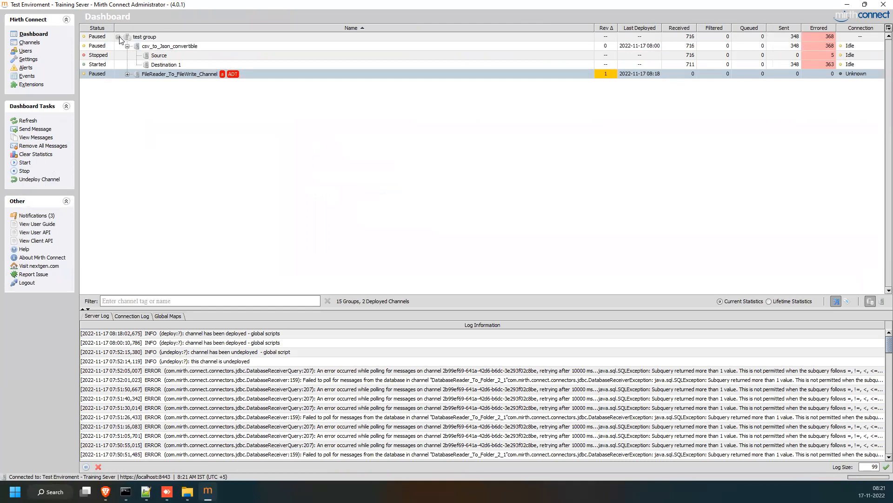
click(29, 42)
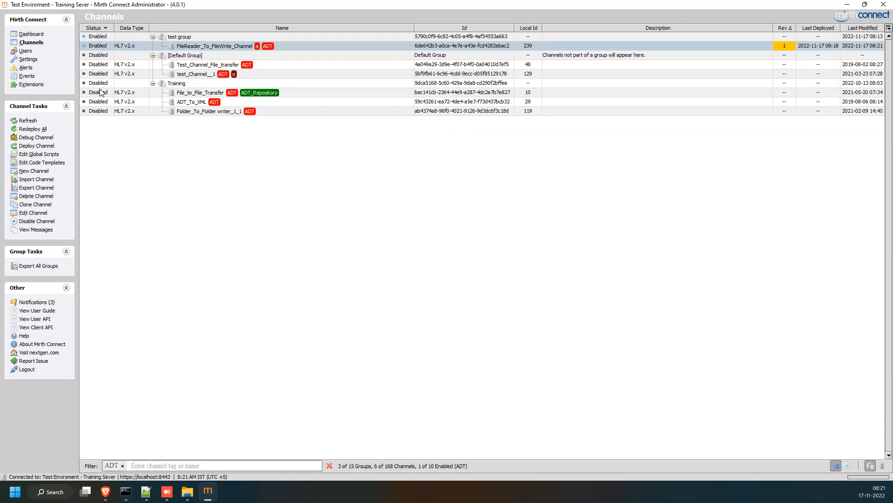
click(23, 35)
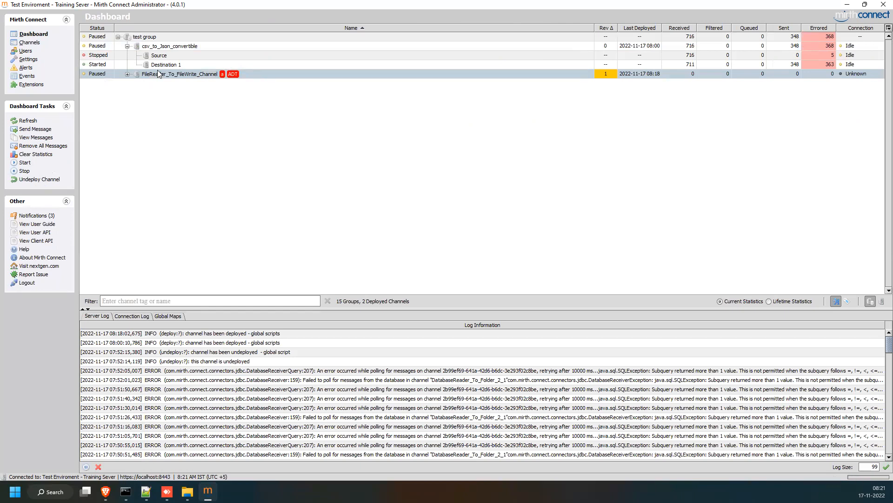
click(30, 42)
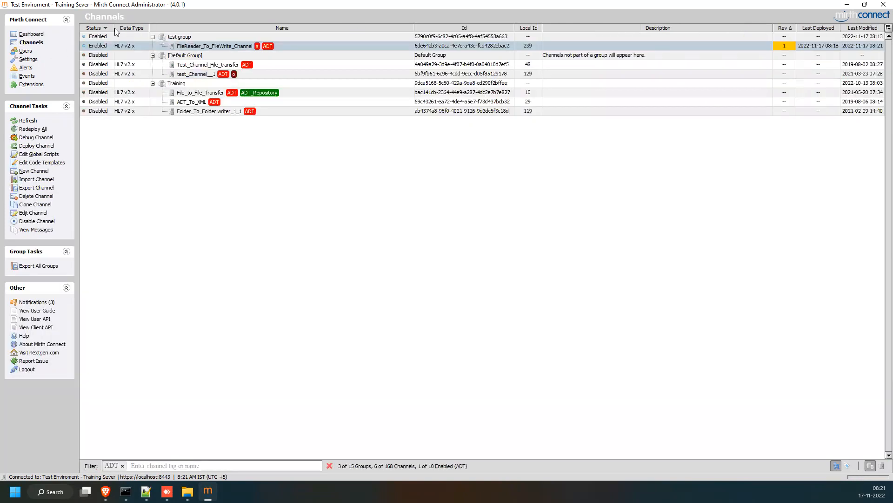
double_click(182, 48)
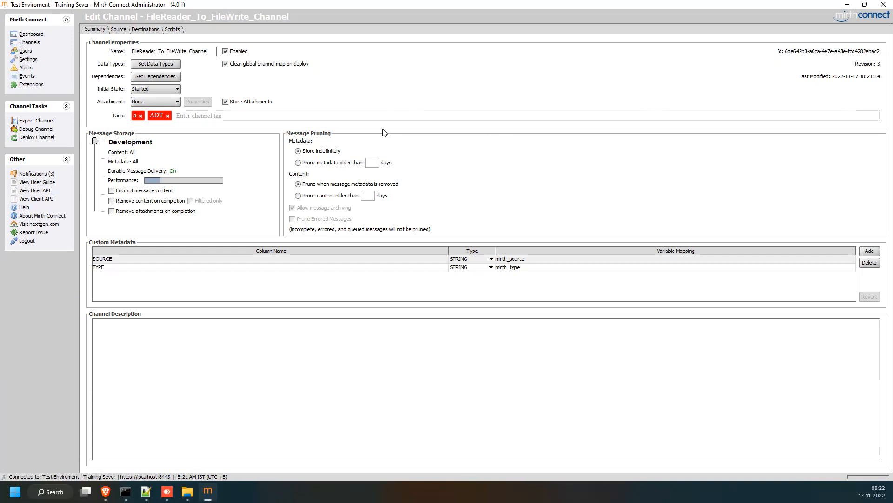
Replace the ADT and a tags with DeleteLater, add a _1 name suffix, and save both changes.
click(167, 115)
click(141, 116)
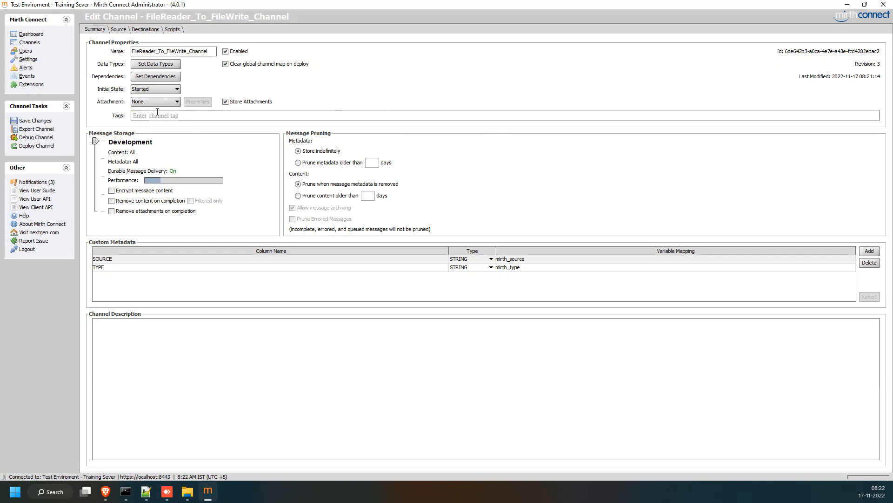
text(De)
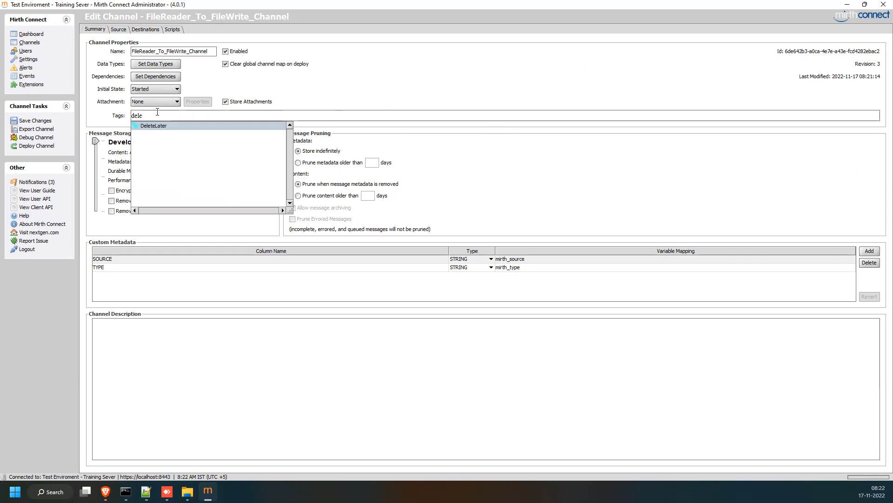
key(Return)
click(34, 121)
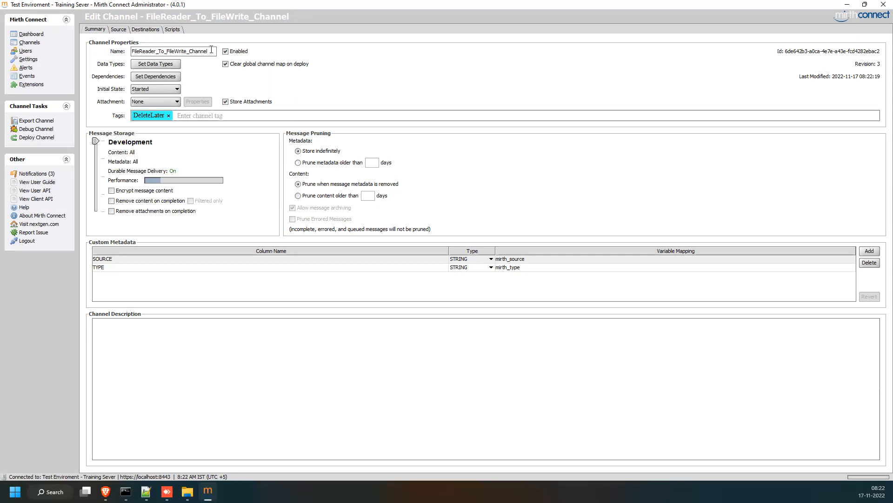
text(_1)
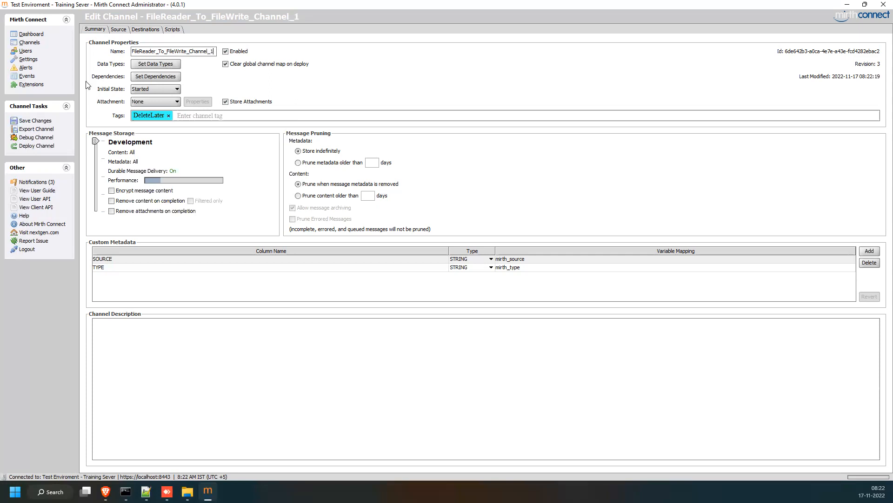
click(35, 121)
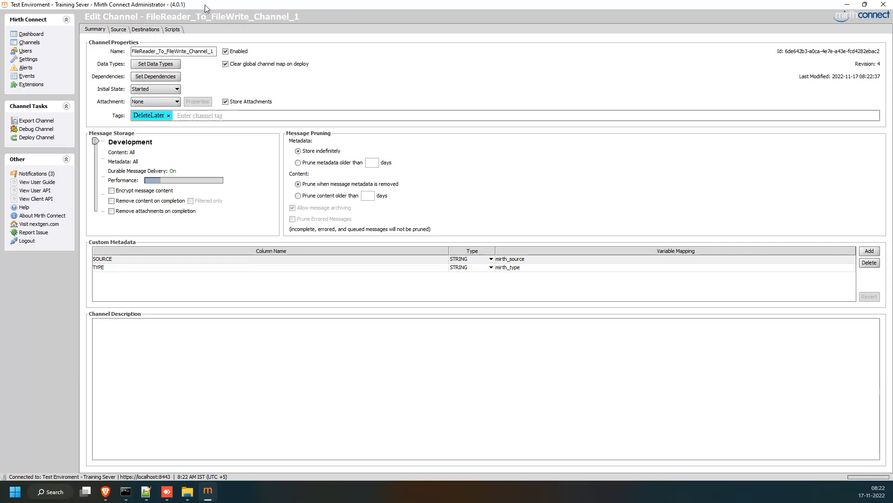
Clear the ADT filter, collapse all groups, select FileReader_To_FileWrite_Channel_1 under test group, and view the Dashboard.
click(31, 44)
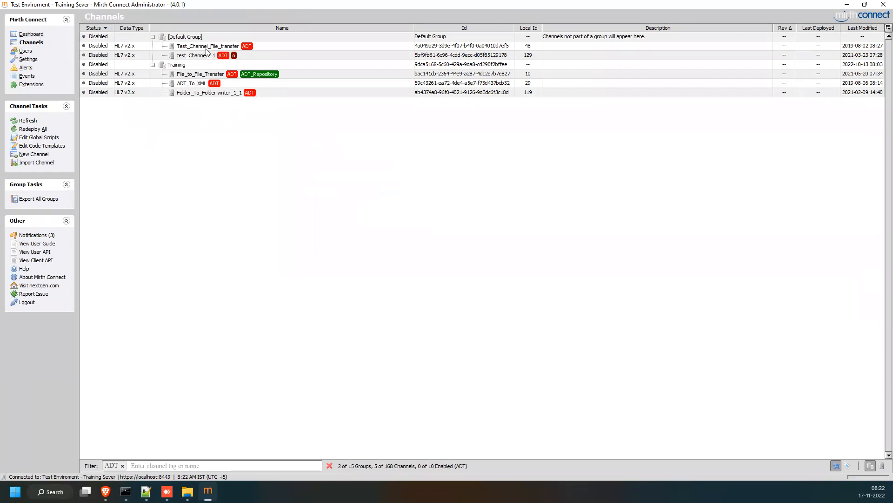
click(207, 48)
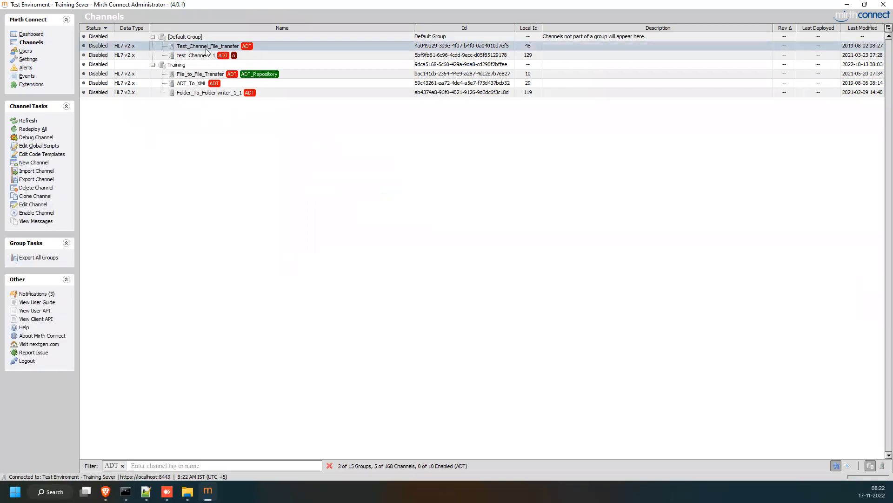
click(122, 466)
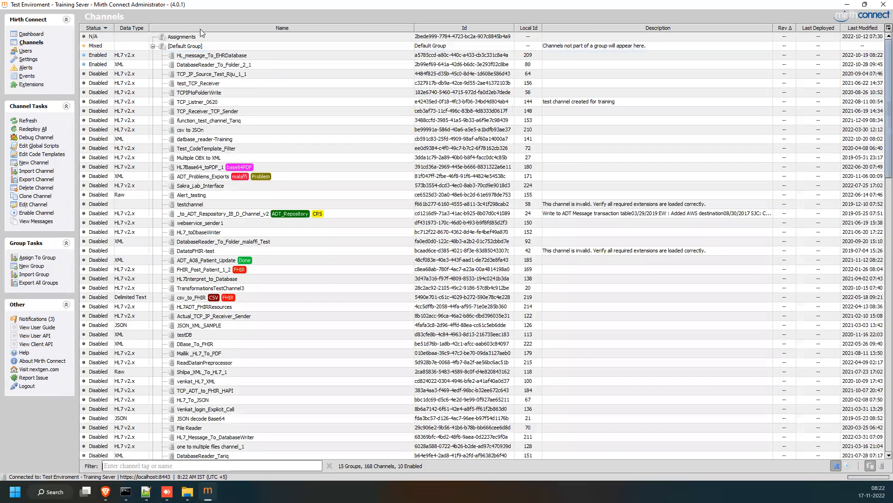
right_click(233, 116)
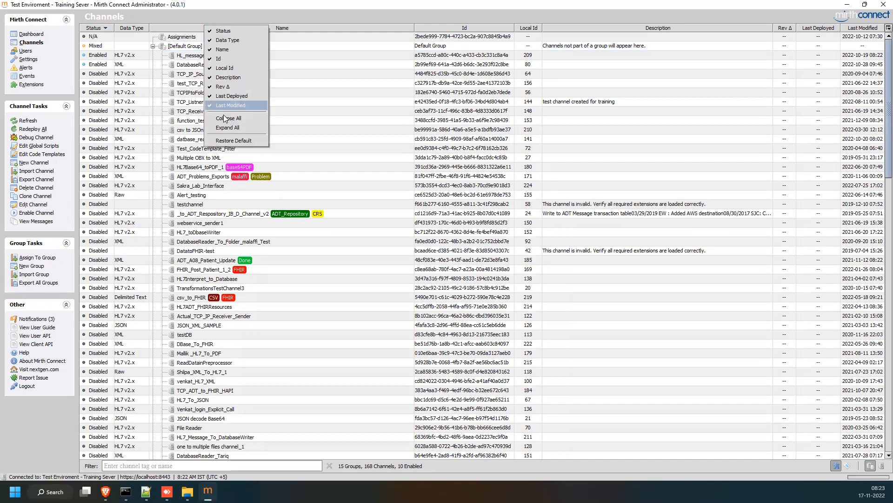
click(235, 117)
click(152, 84)
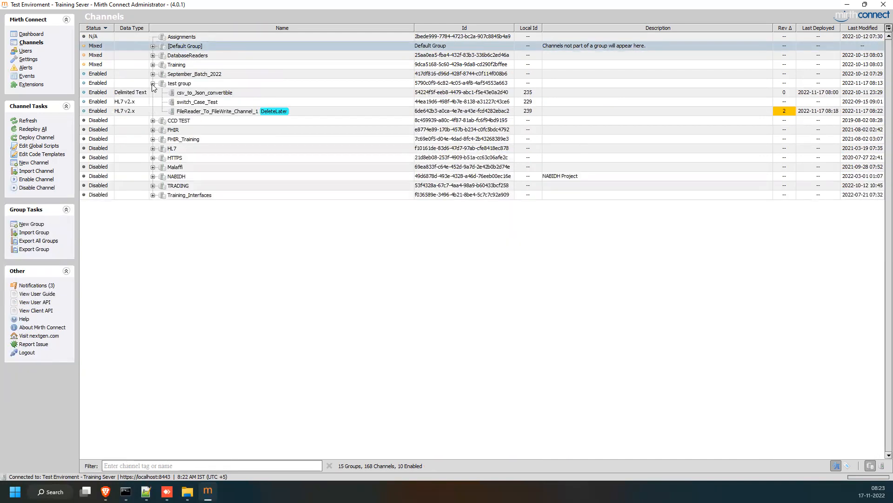
click(217, 113)
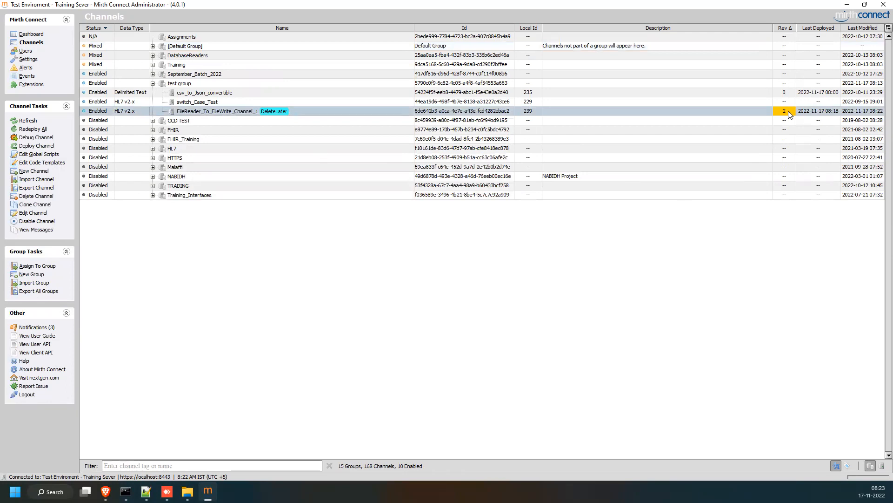
click(26, 34)
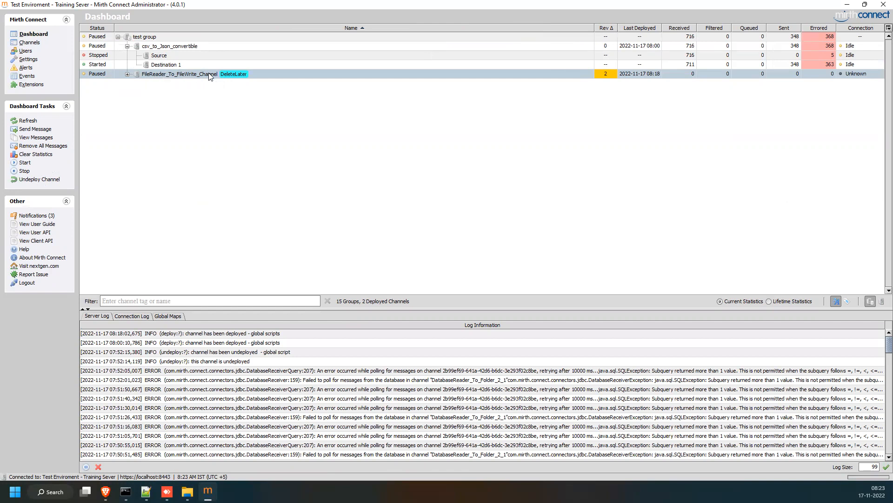
Toggle from Channels to the Dashboard and back to the Channels list.
click(35, 45)
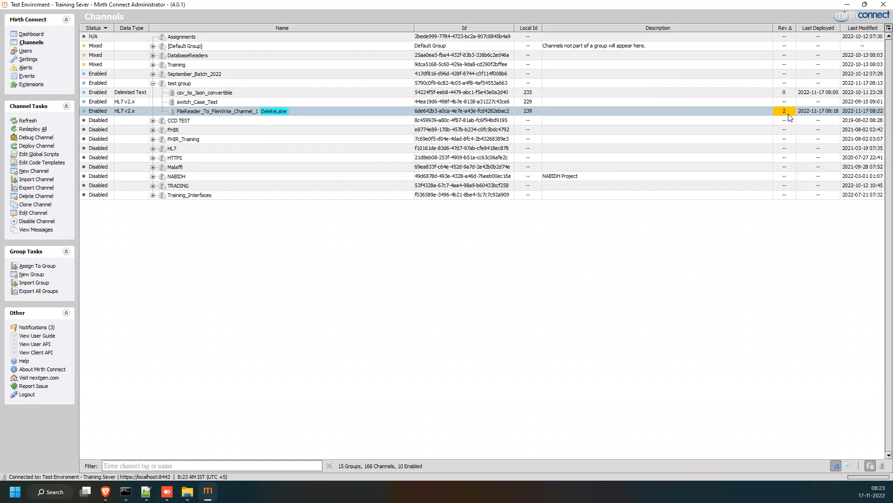
click(31, 34)
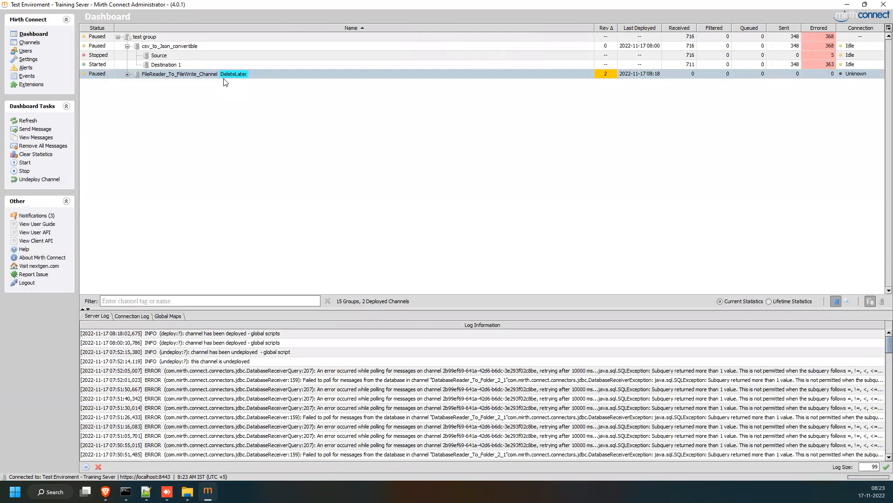
click(32, 42)
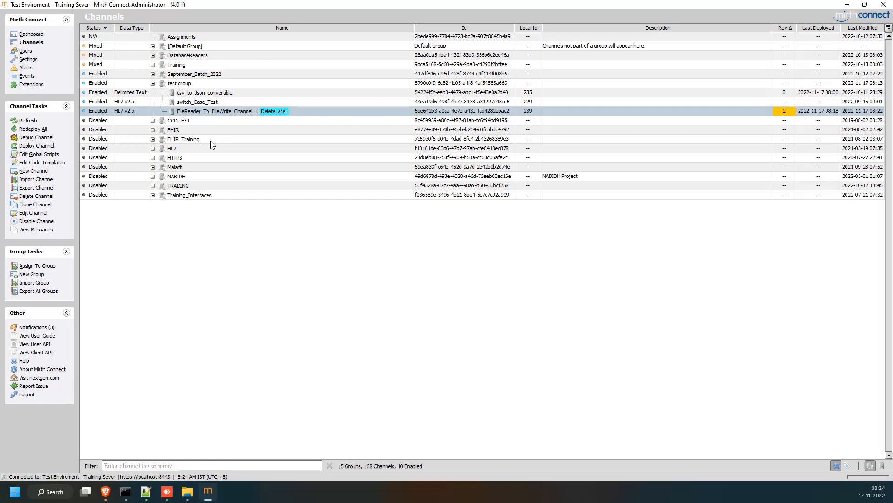
Deploy FileReader_To_FileWrite_Channel_1 and confirm it is Started on the Dashboard.
right_click(208, 112)
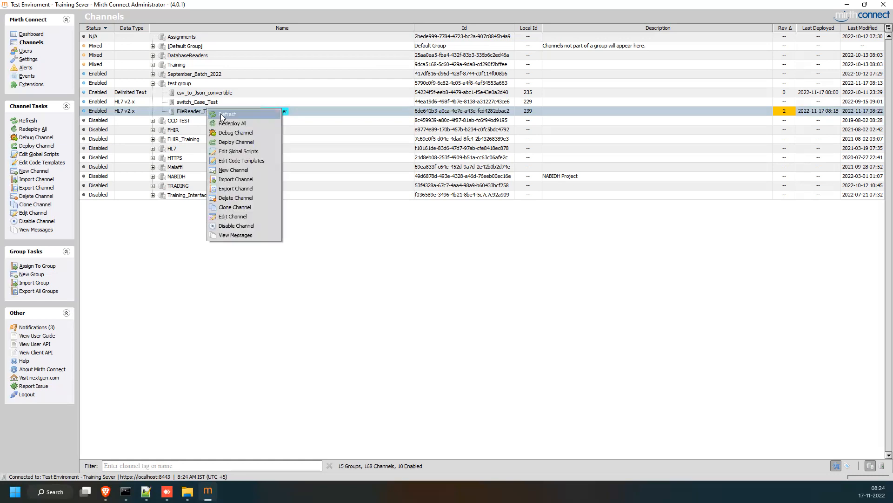
click(233, 141)
click(191, 76)
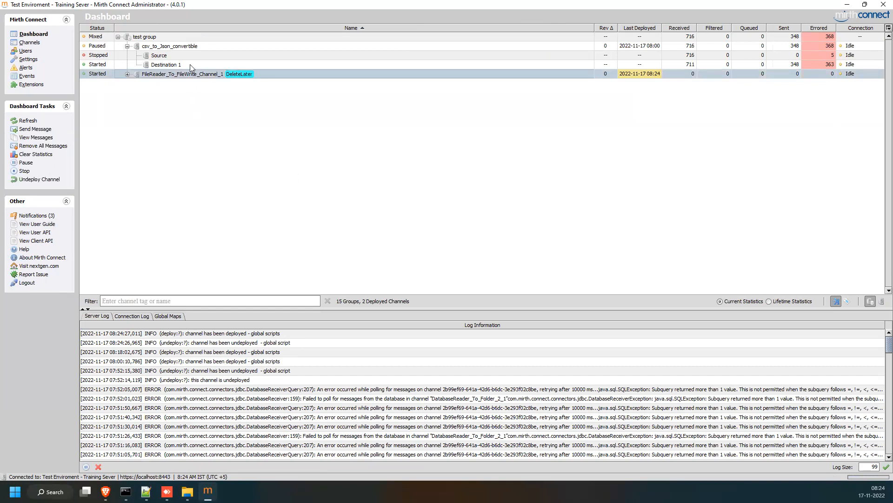
click(31, 43)
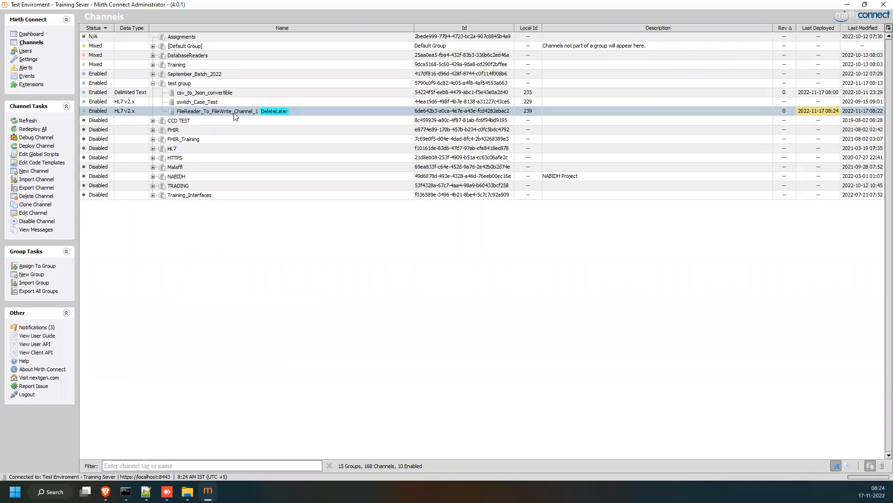
click(31, 34)
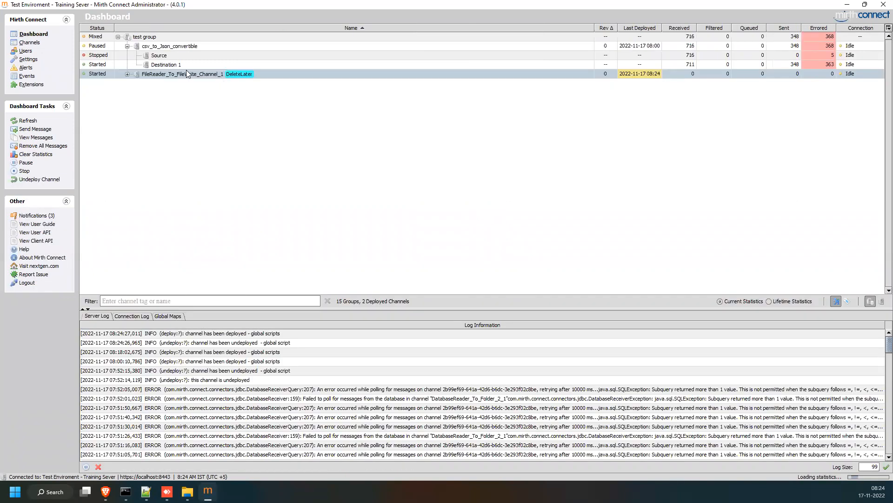
click(29, 41)
Rename the channel to FileReader_To_FileWrite_Channel_23, save it, and return to the Channels list.
double_click(214, 112)
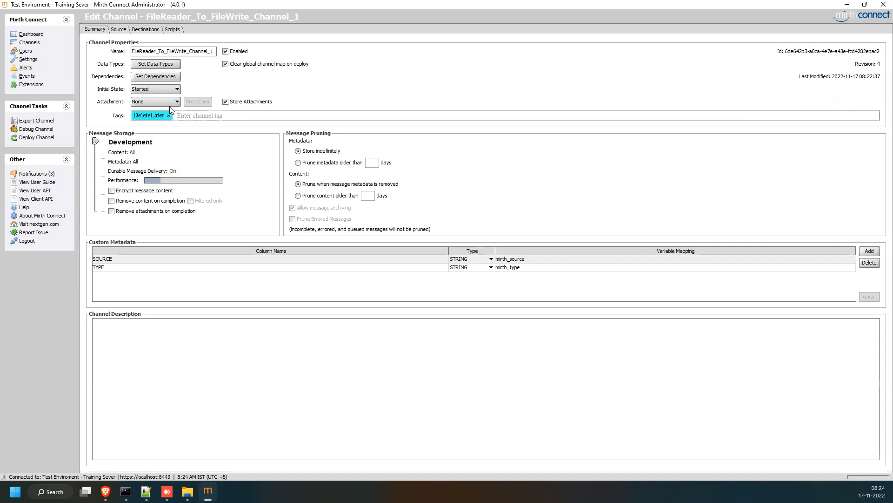
click(215, 50)
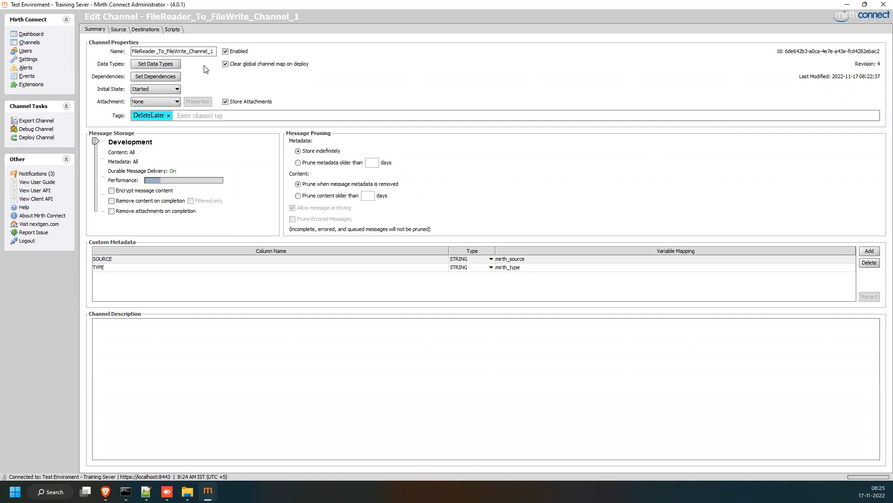
key(BackSpace)
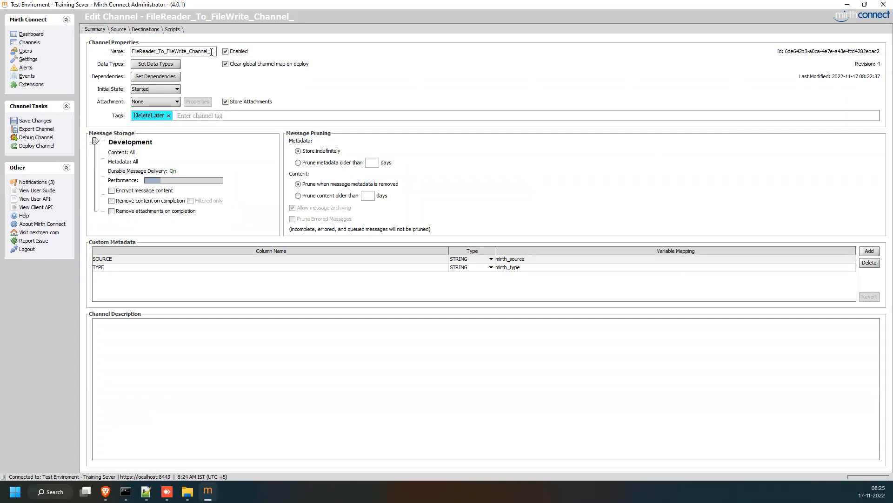
text(23)
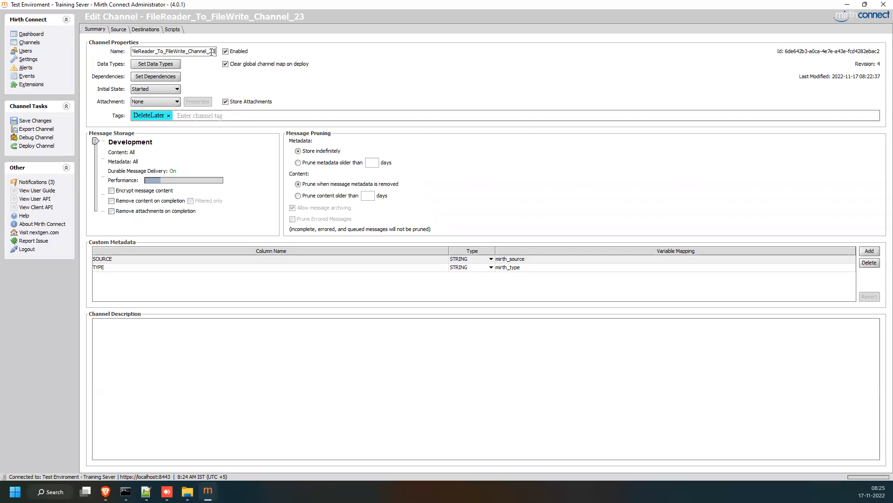
click(33, 121)
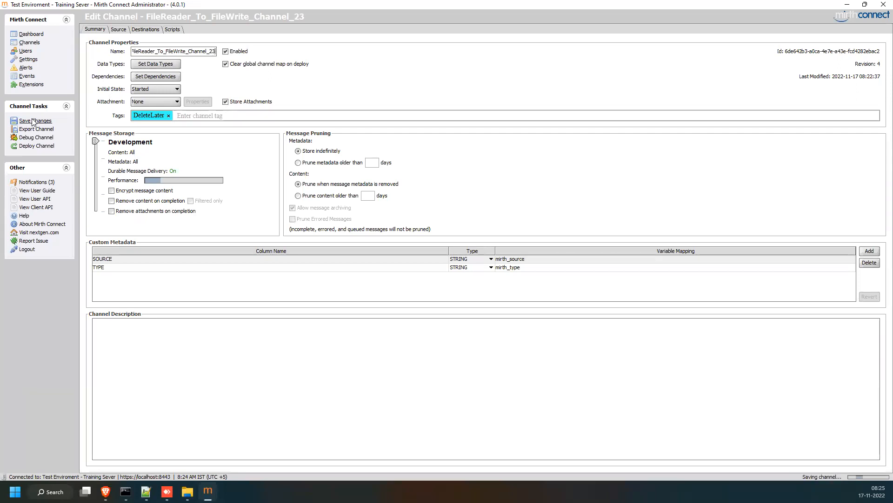
click(31, 43)
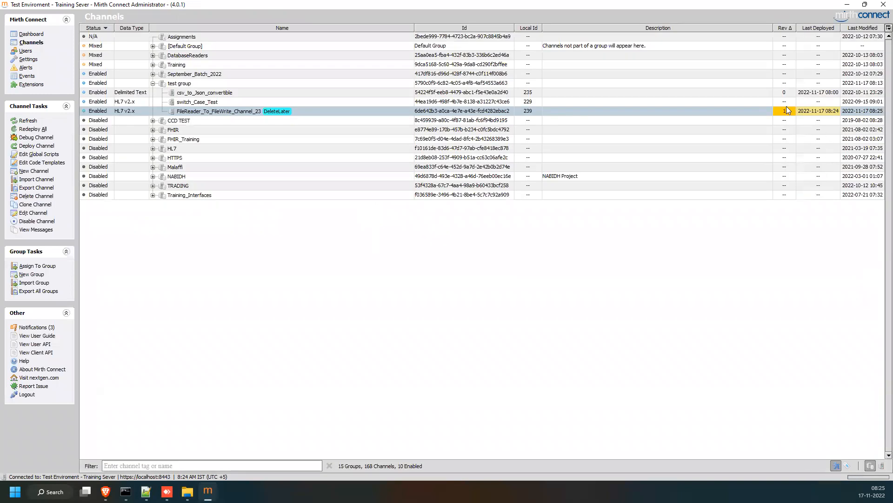
Redeploy FileReader_To_FileWrite_Channel_23 from the Channels list and check it on the Dashboard.
click(32, 34)
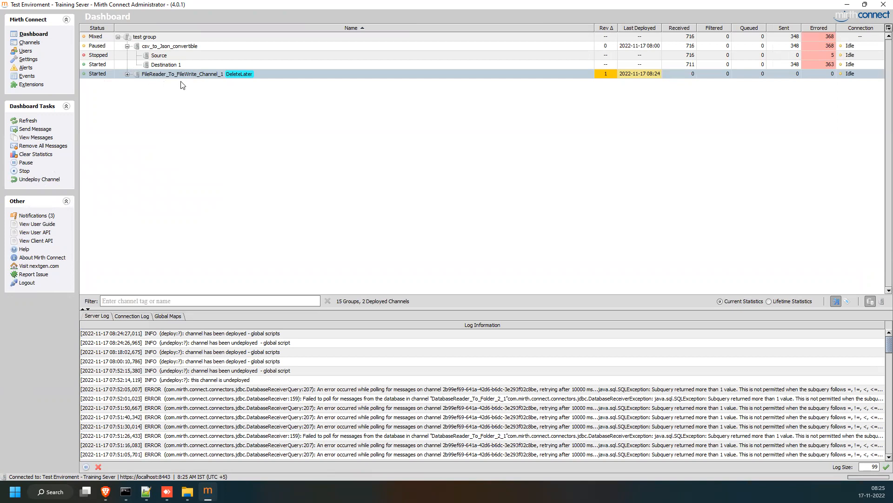
click(30, 42)
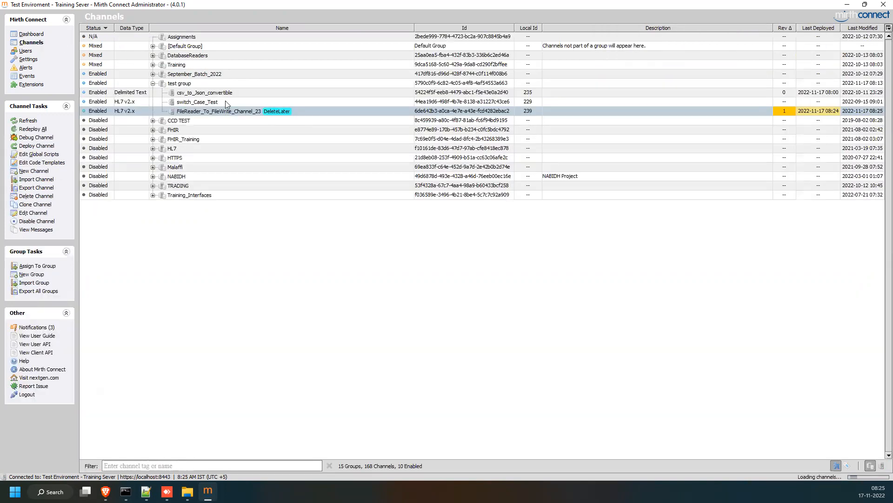
right_click(237, 111)
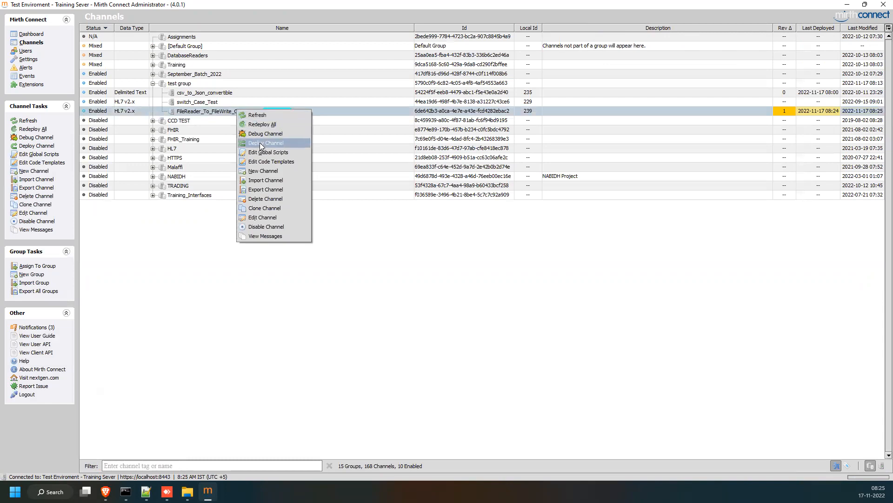
click(279, 142)
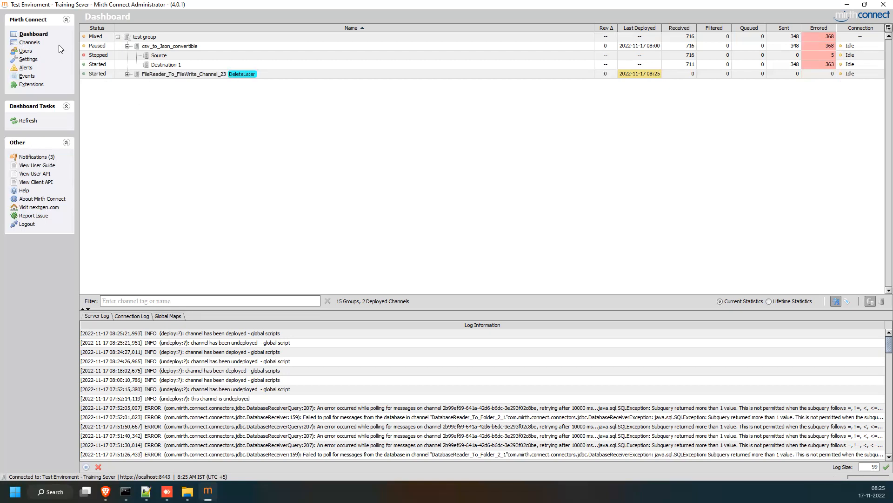
click(32, 43)
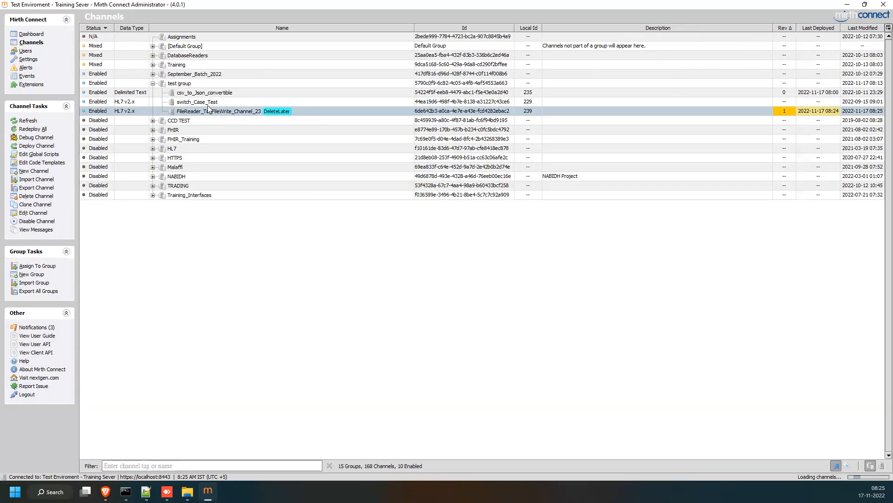
Shorten the channel name to FileReader_To_FileWrite_Channel_2 and save it.
double_click(209, 108)
key(BackSpace)
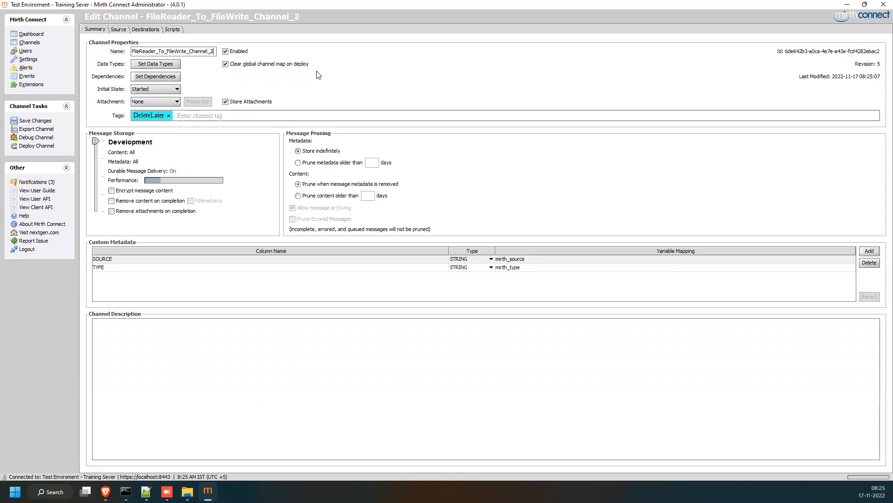
click(48, 125)
Redeploy FileReader_To_FileWrite_Channel_2 from the Channels list.
click(33, 34)
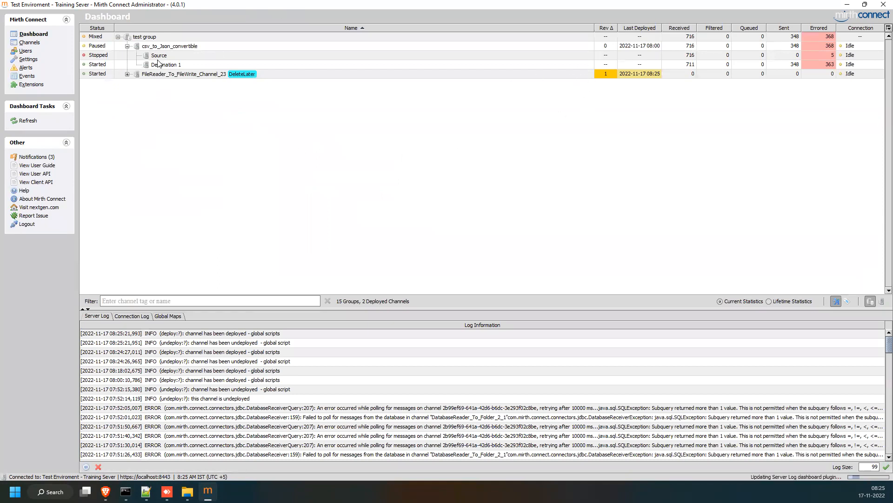
click(24, 43)
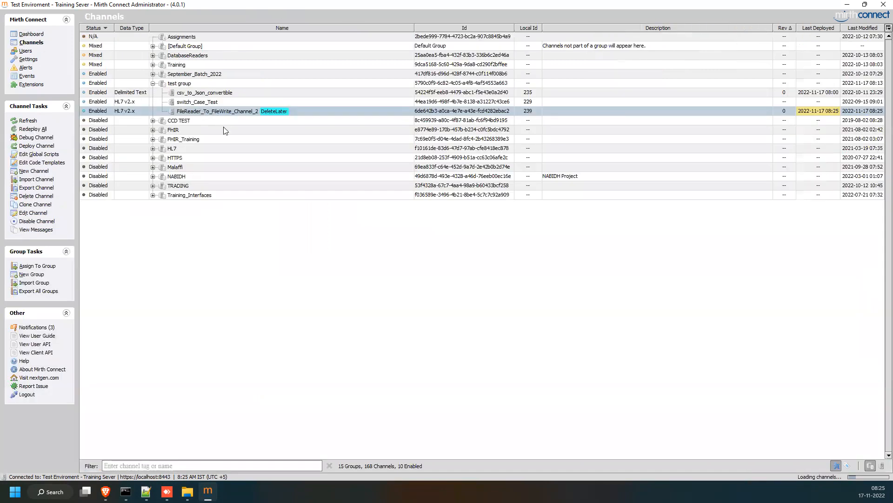
right_click(202, 111)
click(228, 134)
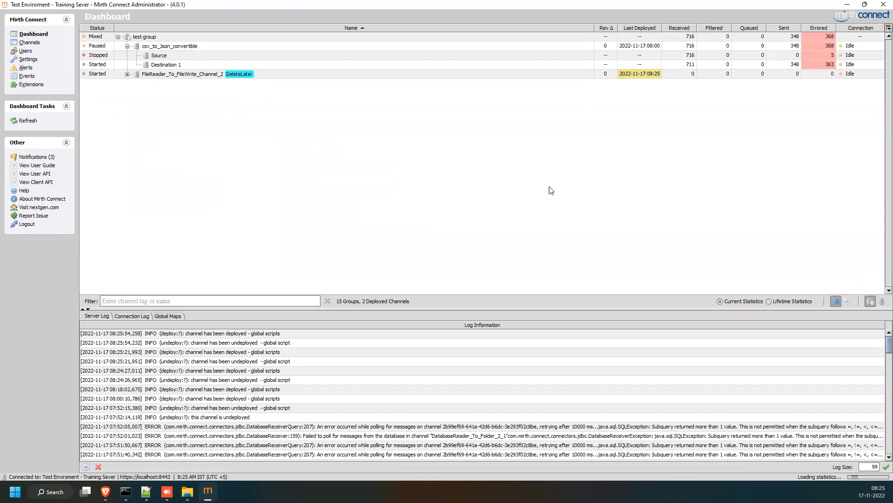
Collapse the csv_to_Json_convertible rows on the Dashboard, then open FileReader_To_FileWrite_Channel_2 for editing.
click(127, 46)
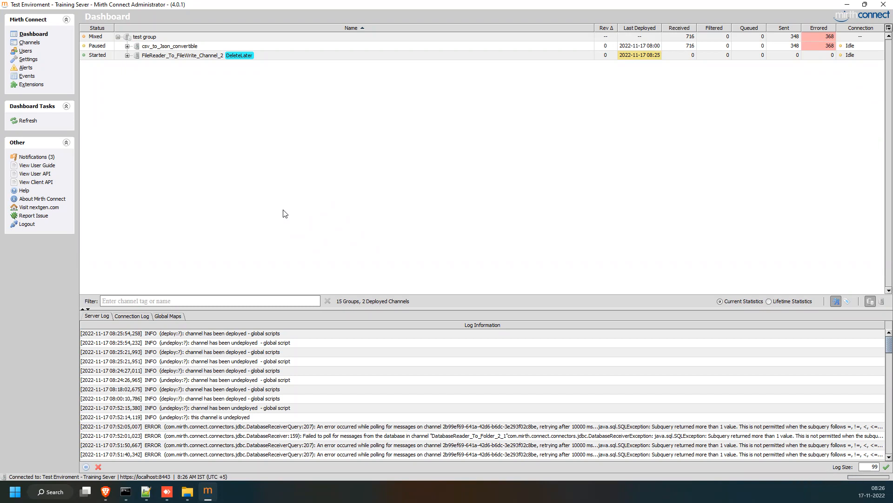
click(29, 42)
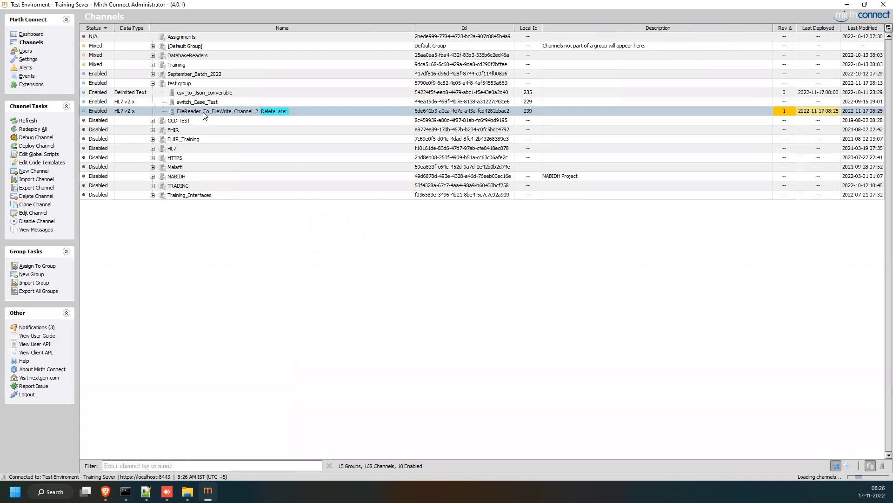
double_click(204, 115)
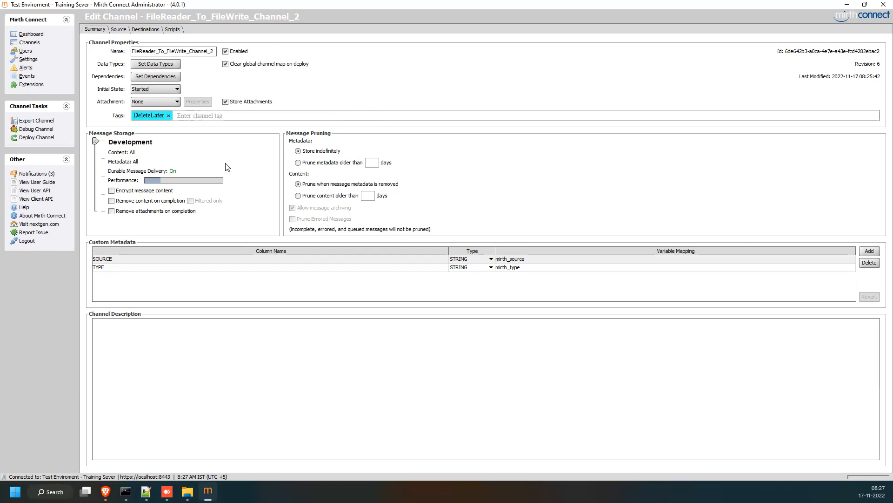
Set FileReader_To_FileWrite_Channel_2's message storage level to Production.
mouse_move(95, 142)
mouse_down()
mouse_move(92, 218)
mouse_move(101, 143)
mouse_up()
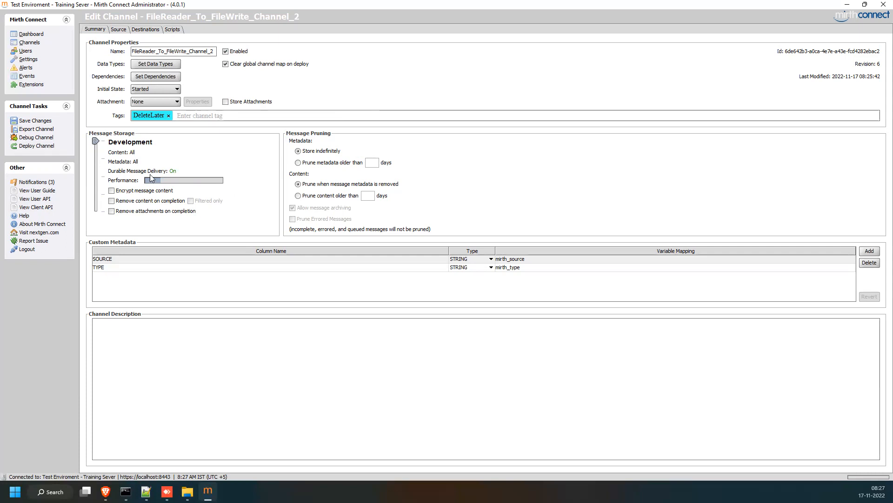
click(96, 161)
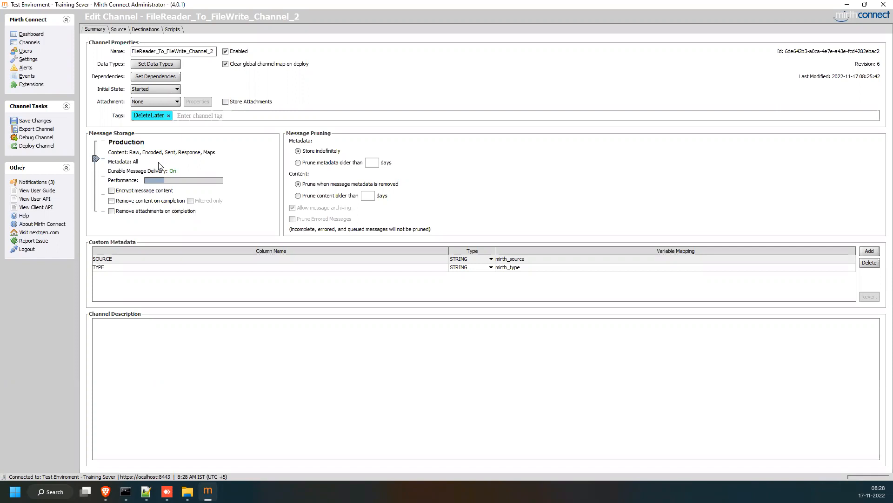
Lower the channel's message storage from Production to Disabled, then view its Source settings.
click(97, 197)
click(97, 197)
click(98, 210)
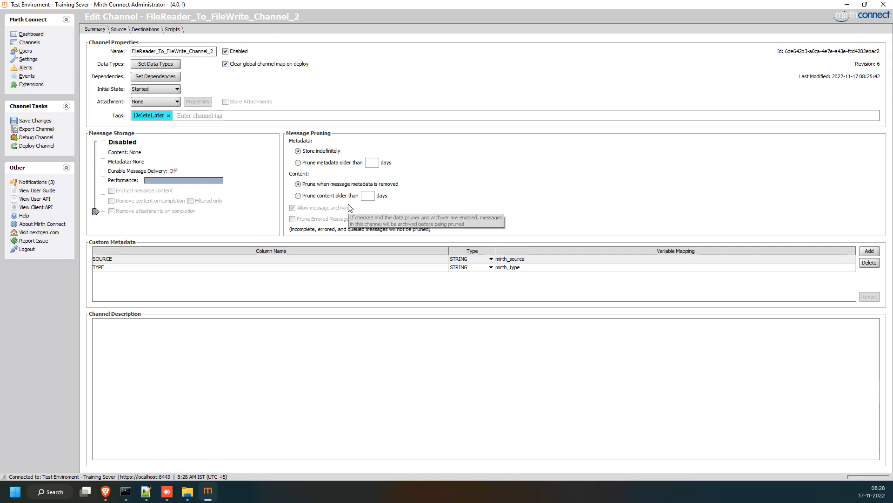
click(118, 29)
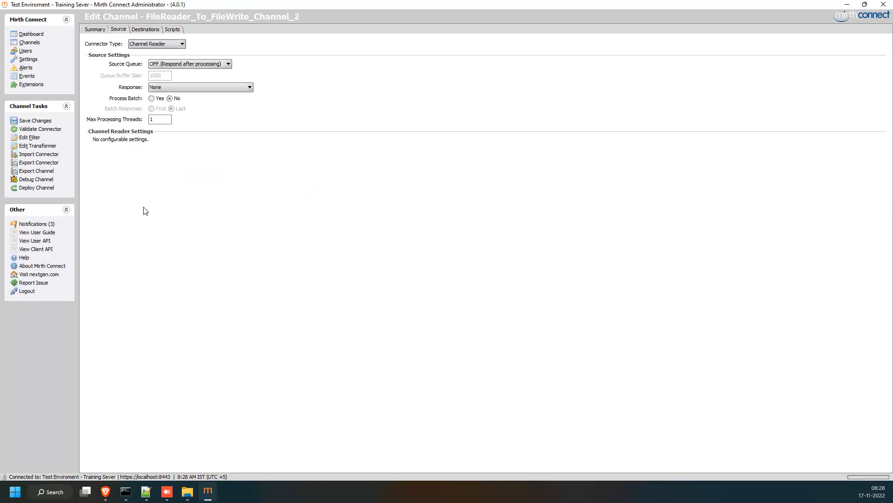
Return to the Summary tab, where message storage shows Disabled and durable delivery Off.
click(94, 29)
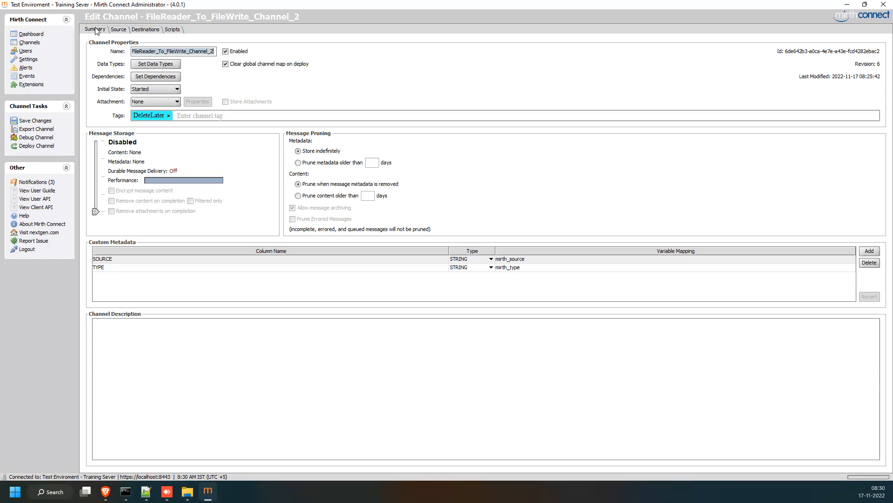
Leave the editor for Users, discard the unsaved channel changes, and show the Channels list.
click(28, 53)
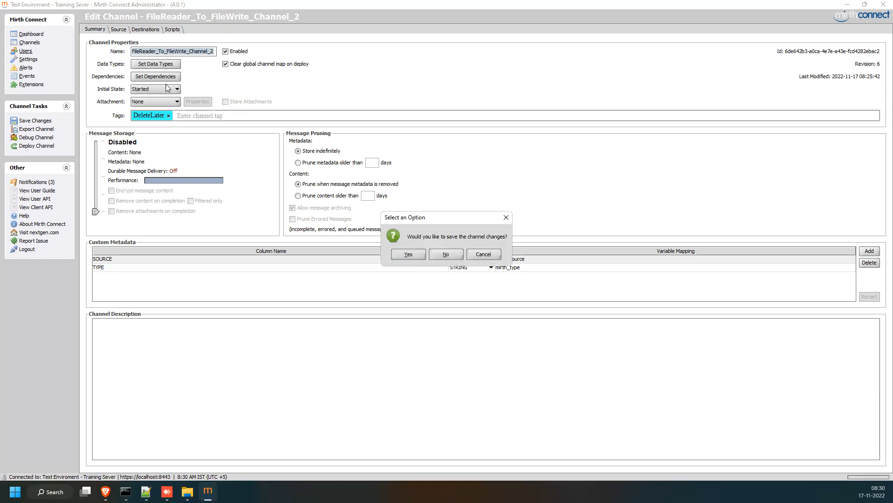
click(443, 254)
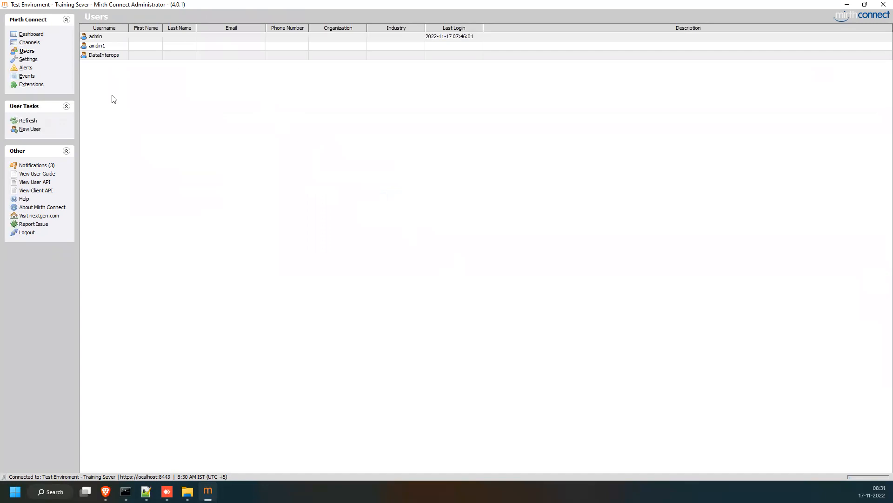
click(31, 43)
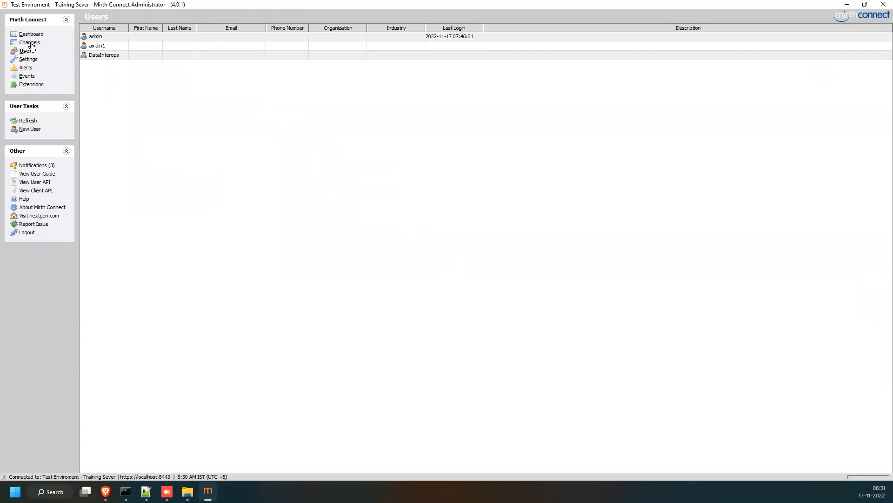